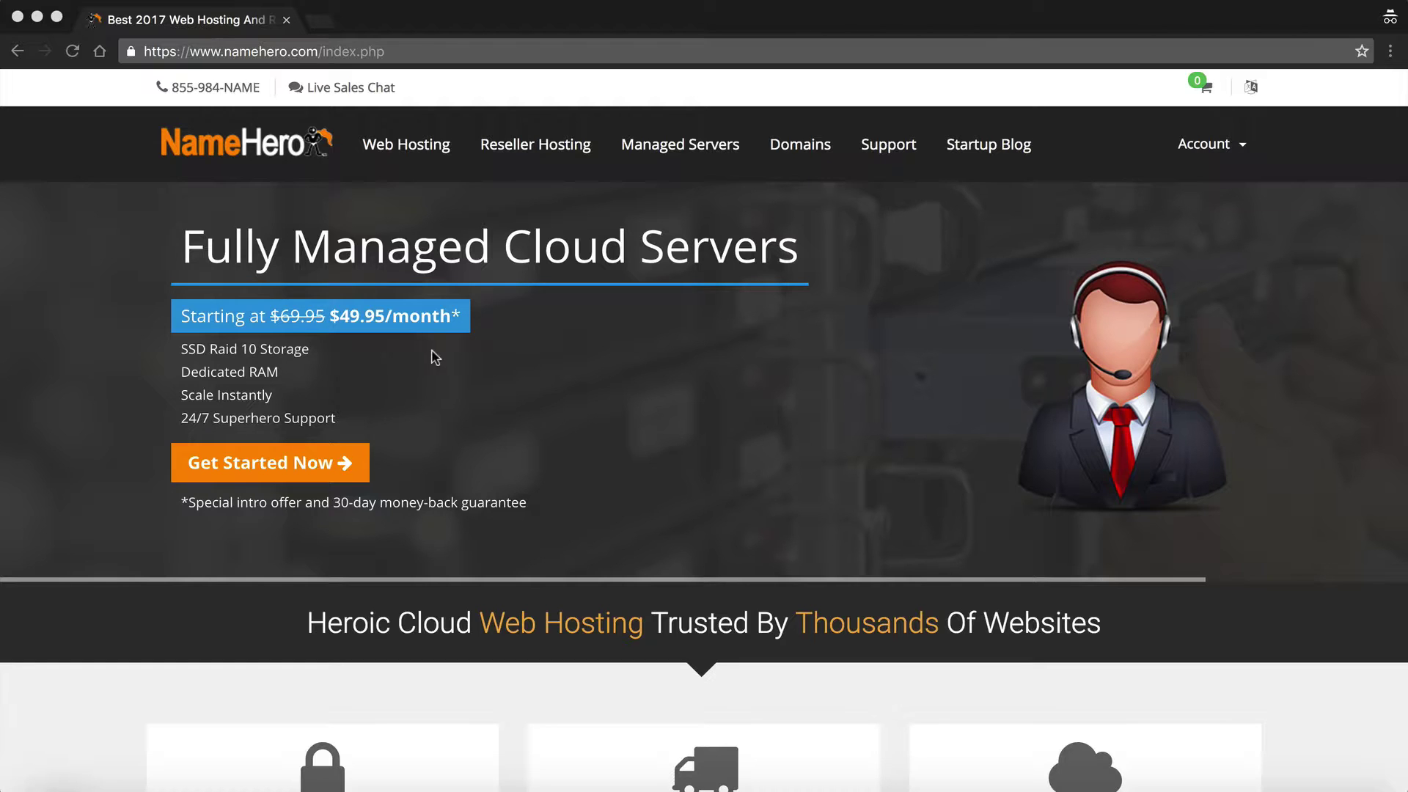
- Log in to the NameHero client area with the account e-mail and password
{"action": "left_click", "coordinate": [1203, 156]}
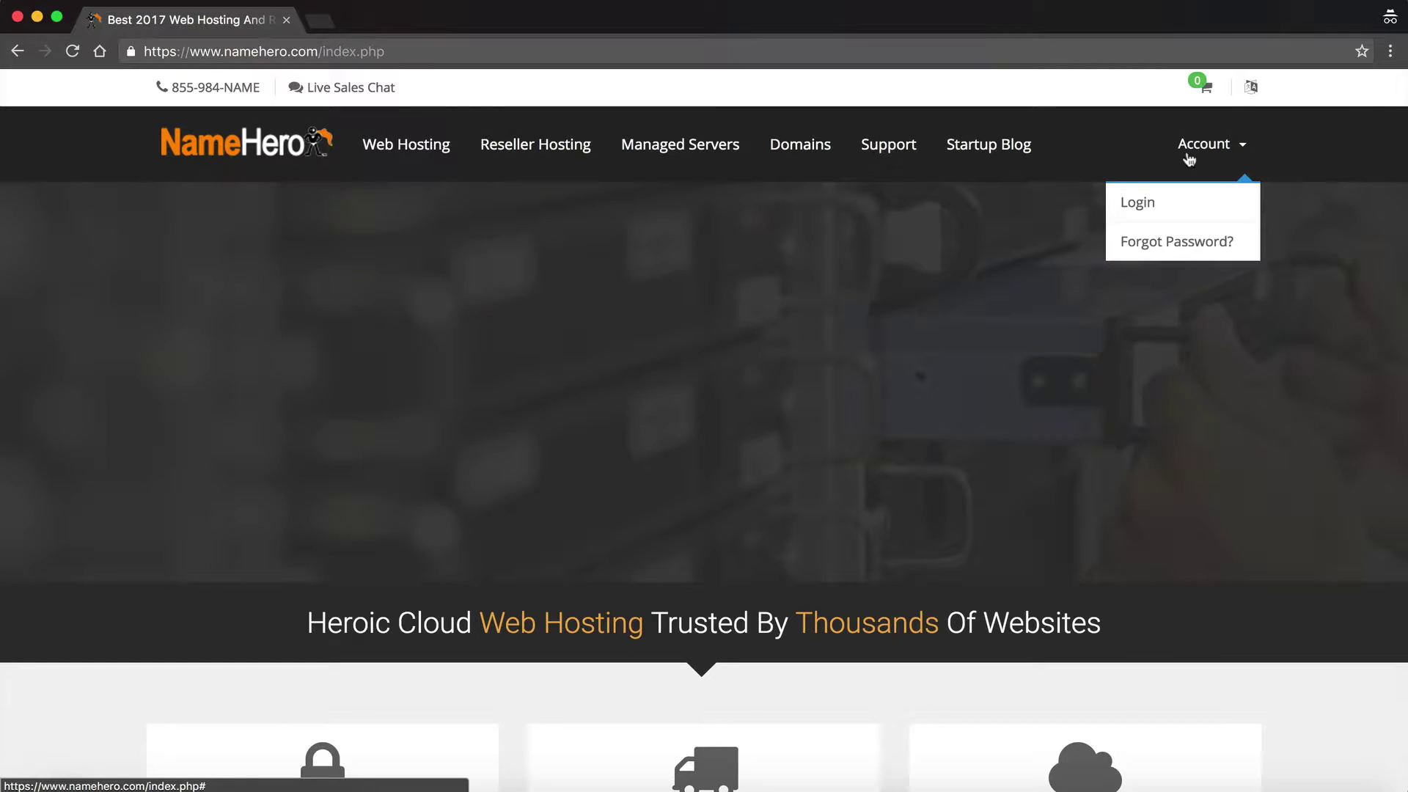
{"action": "left_click", "coordinate": [1139, 203]}
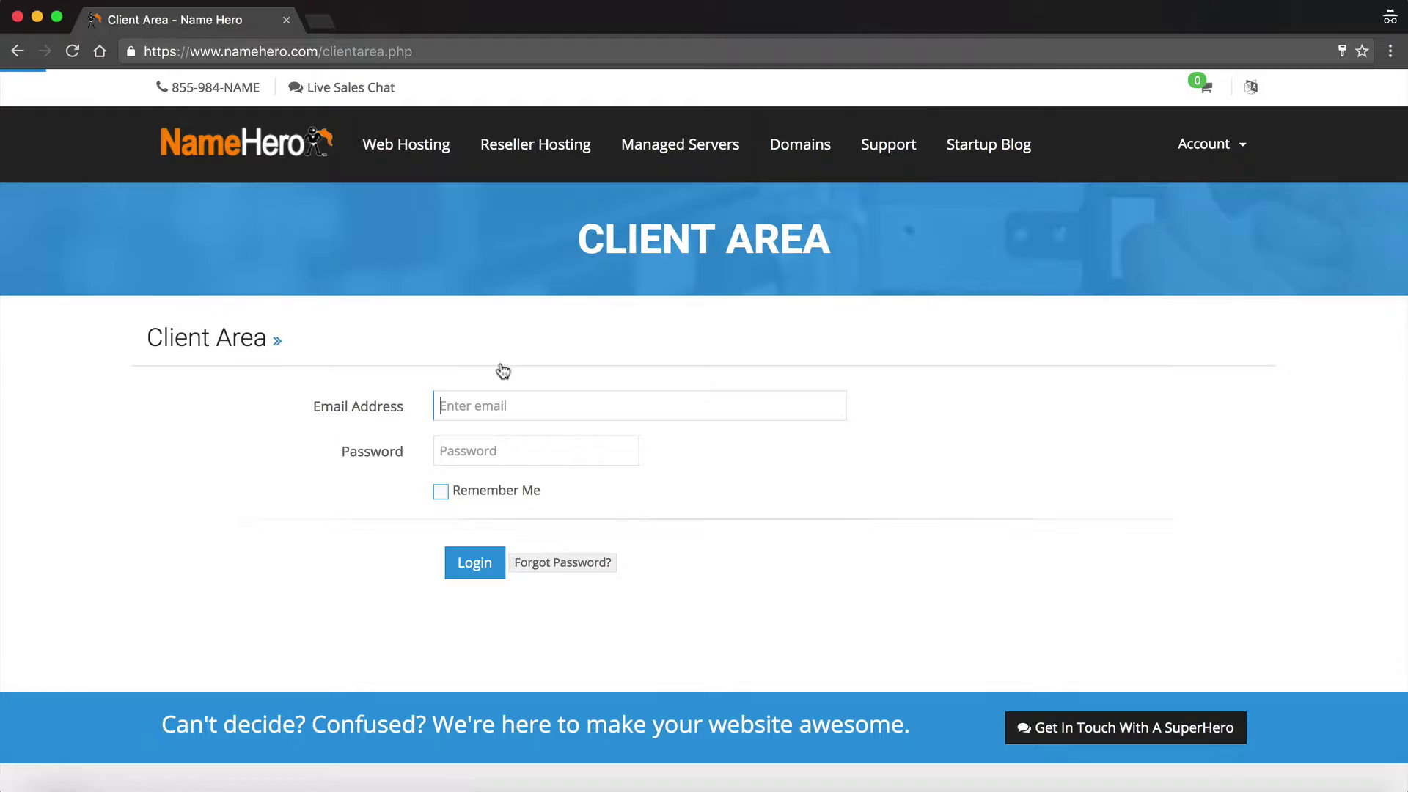
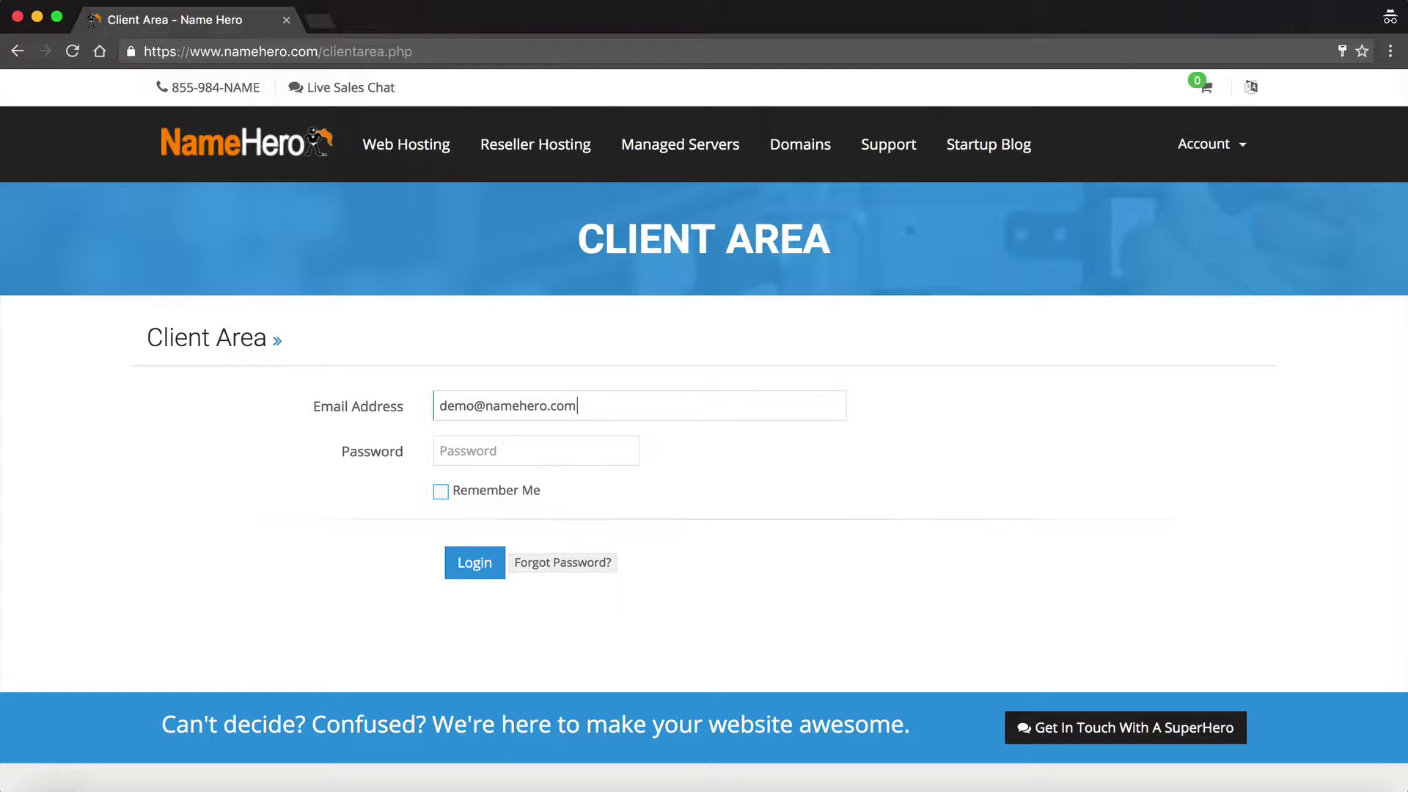
{"action": "key", "text": "Tab"}
{"action": "type", "text": "**********"}
{"action": "left_click", "coordinate": [486, 563]}
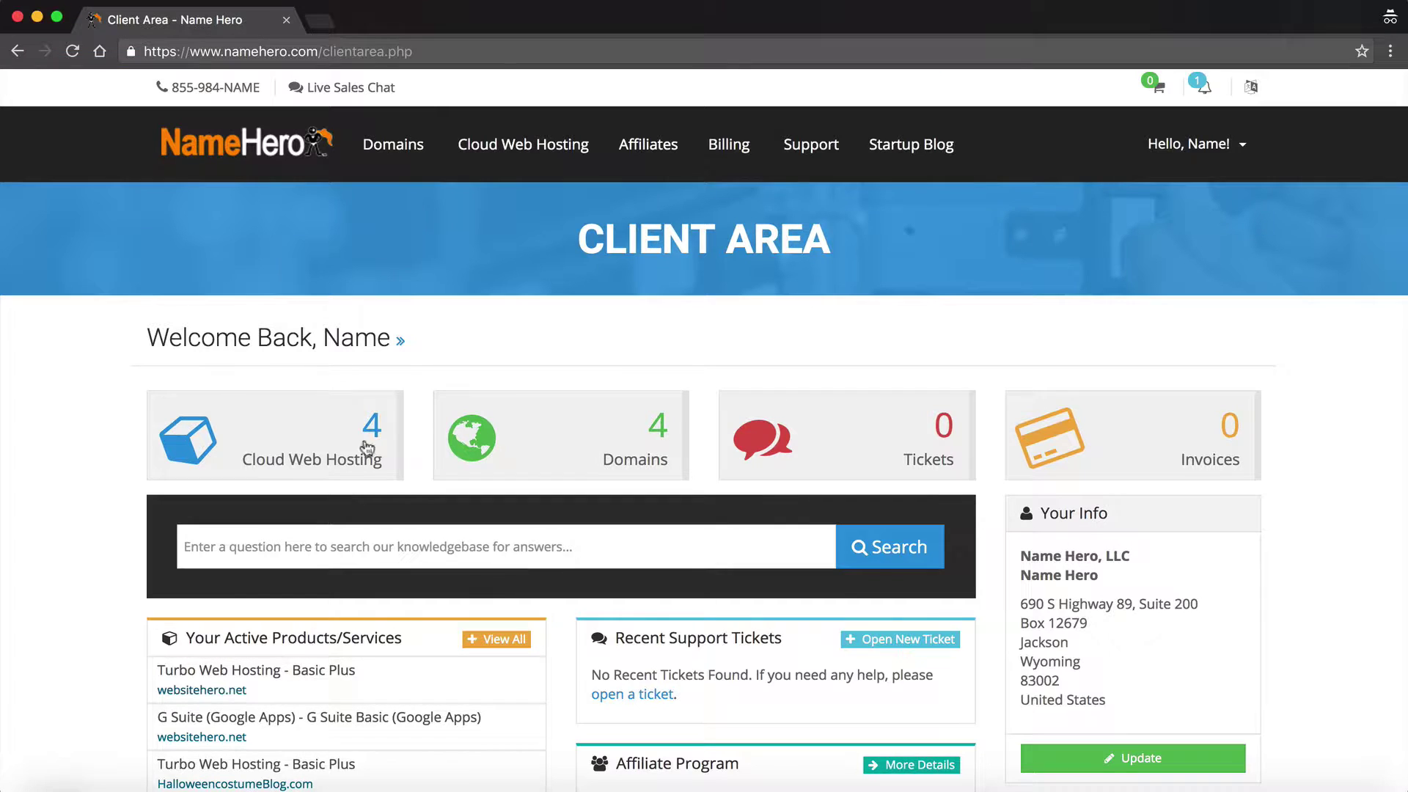
- Open the websitehero.net Basic Plus plan details from the Cloud Web Hosting services
{"action": "left_click", "coordinate": [291, 444]}
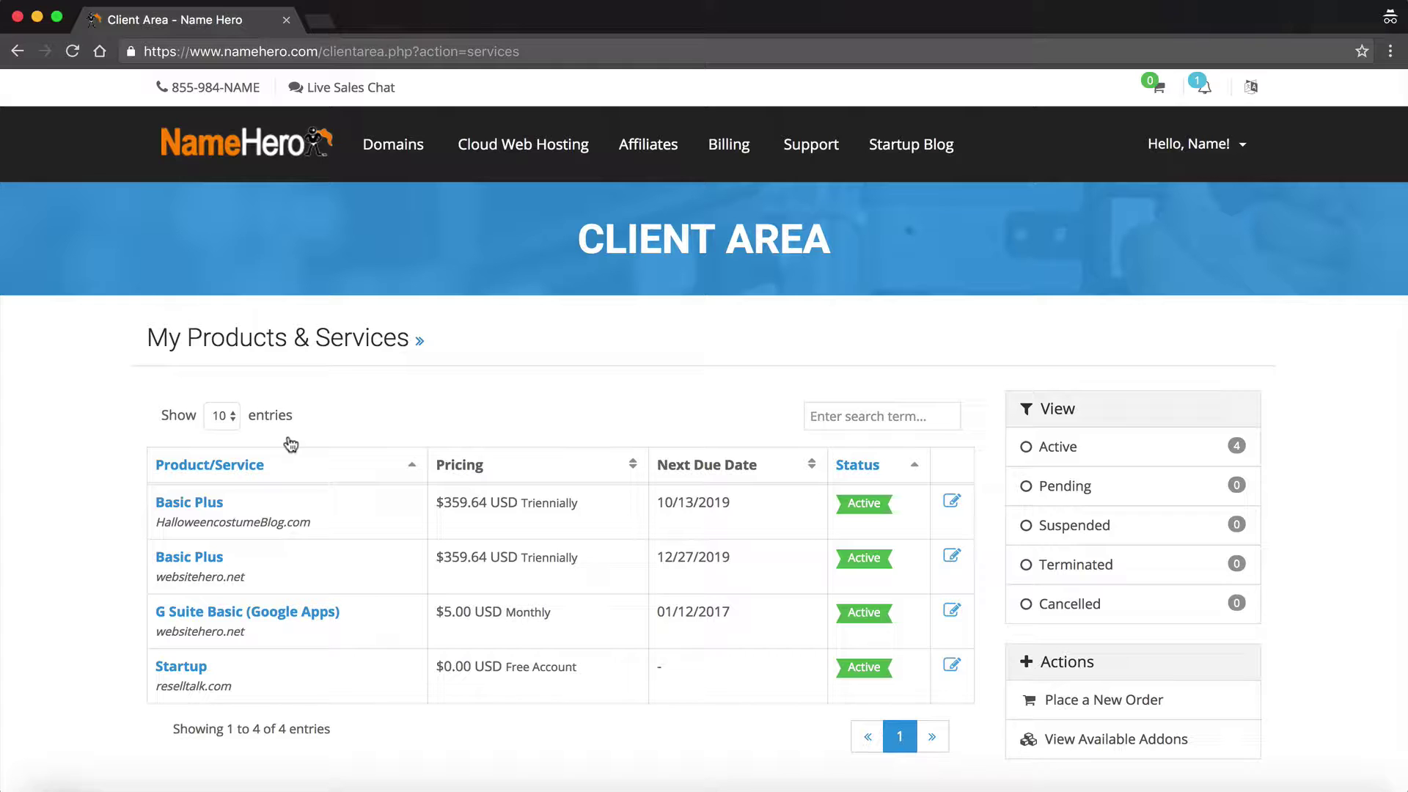
{"action": "left_click", "coordinate": [207, 563]}
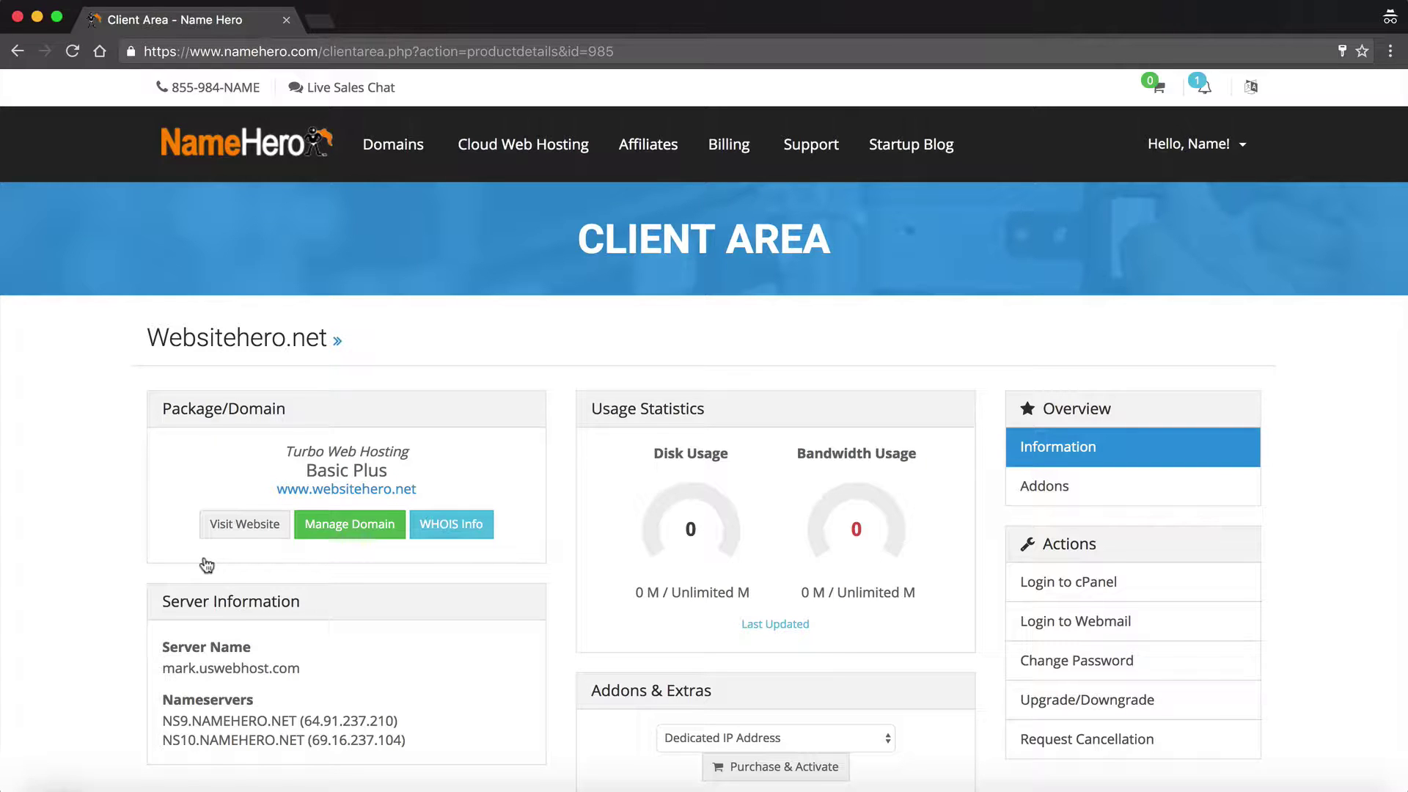
{"action": "scroll", "coordinate": [207, 563], "scroll_direction": "down", "scroll_amount": 5}
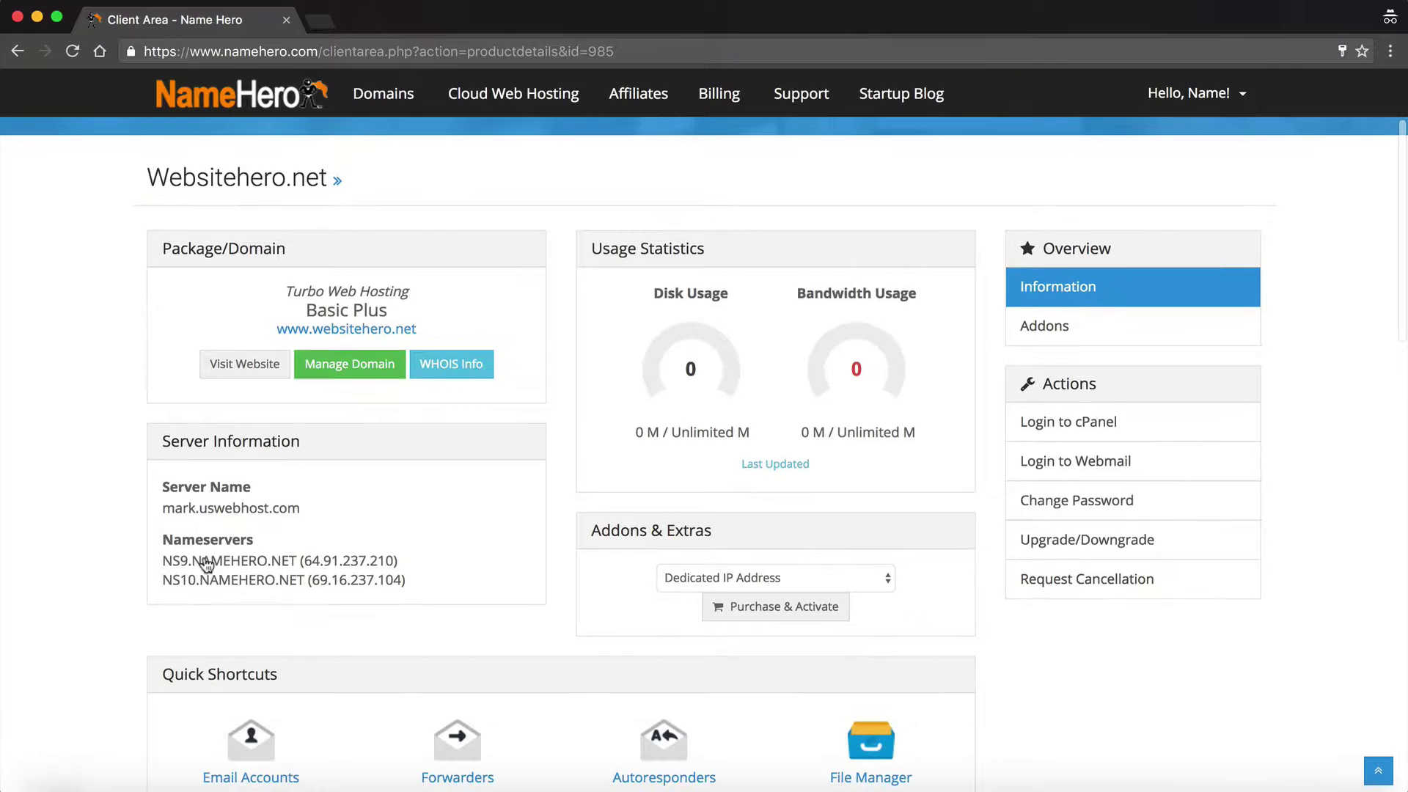
{"action": "scroll", "coordinate": [205, 561], "scroll_direction": "down", "scroll_amount": 1}
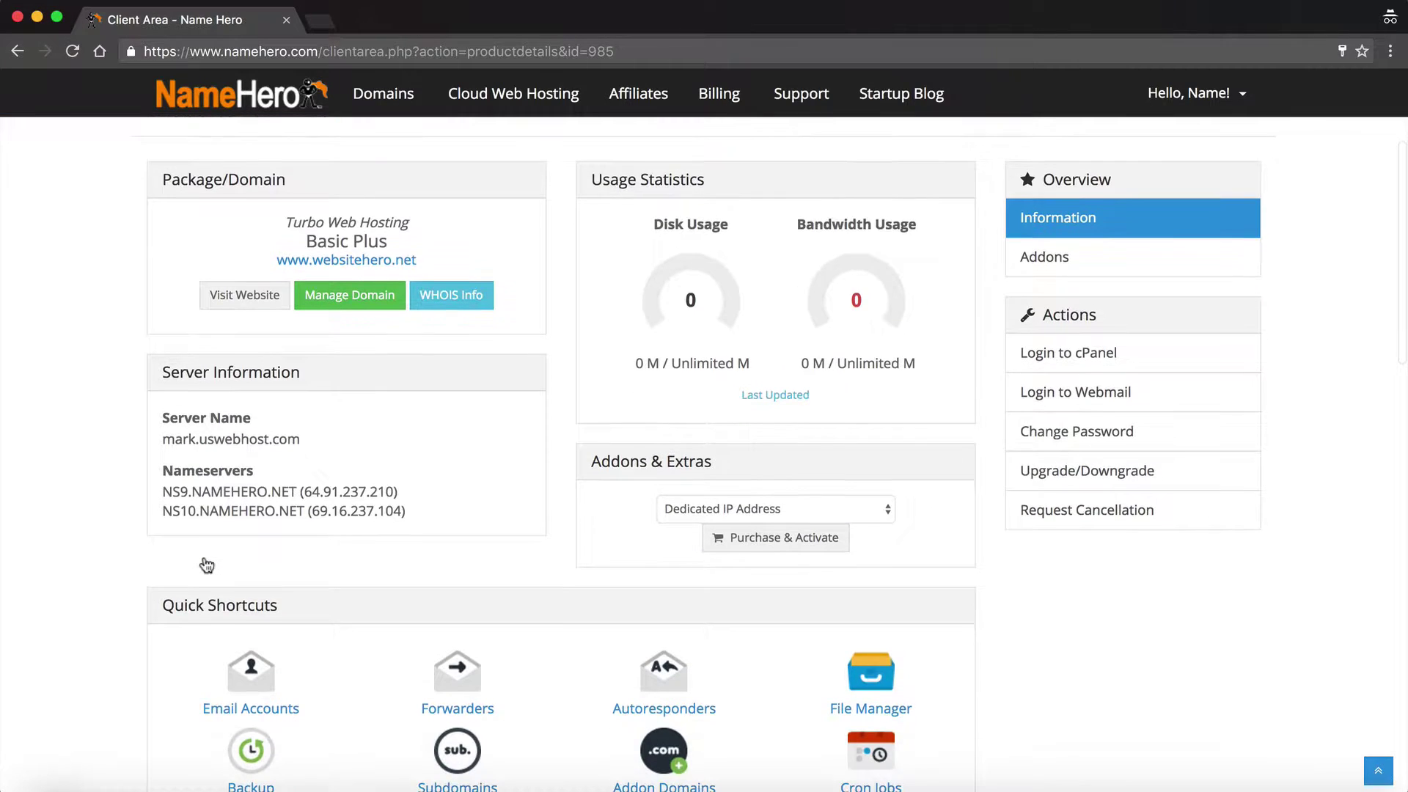
{"action": "scroll", "coordinate": [232, 607], "scroll_direction": "up", "scroll_amount": 6}
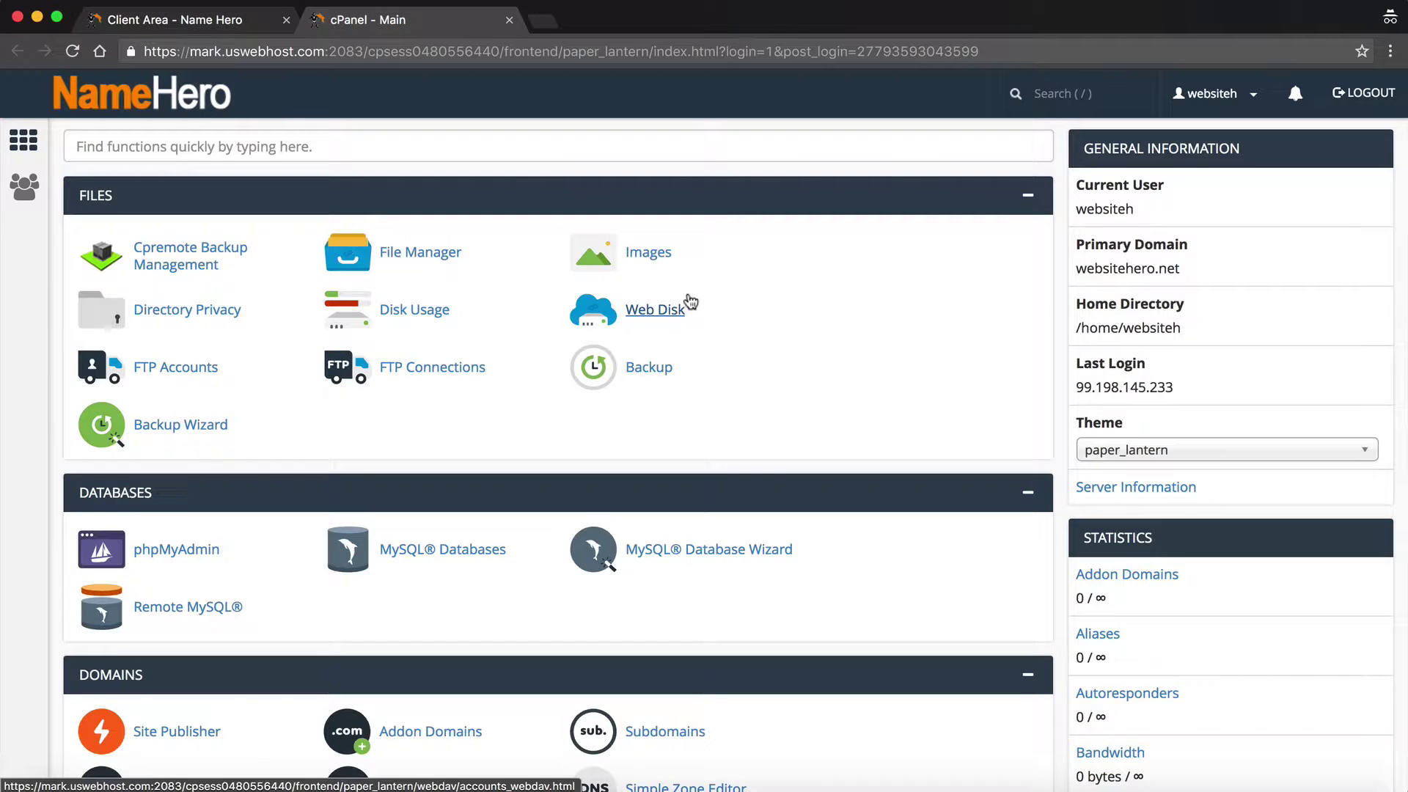
- Scroll the cPanel page down to the Softaculous Apps Installer section
{"action": "scroll", "coordinate": [689, 301], "scroll_direction": "down", "scroll_amount": 10}
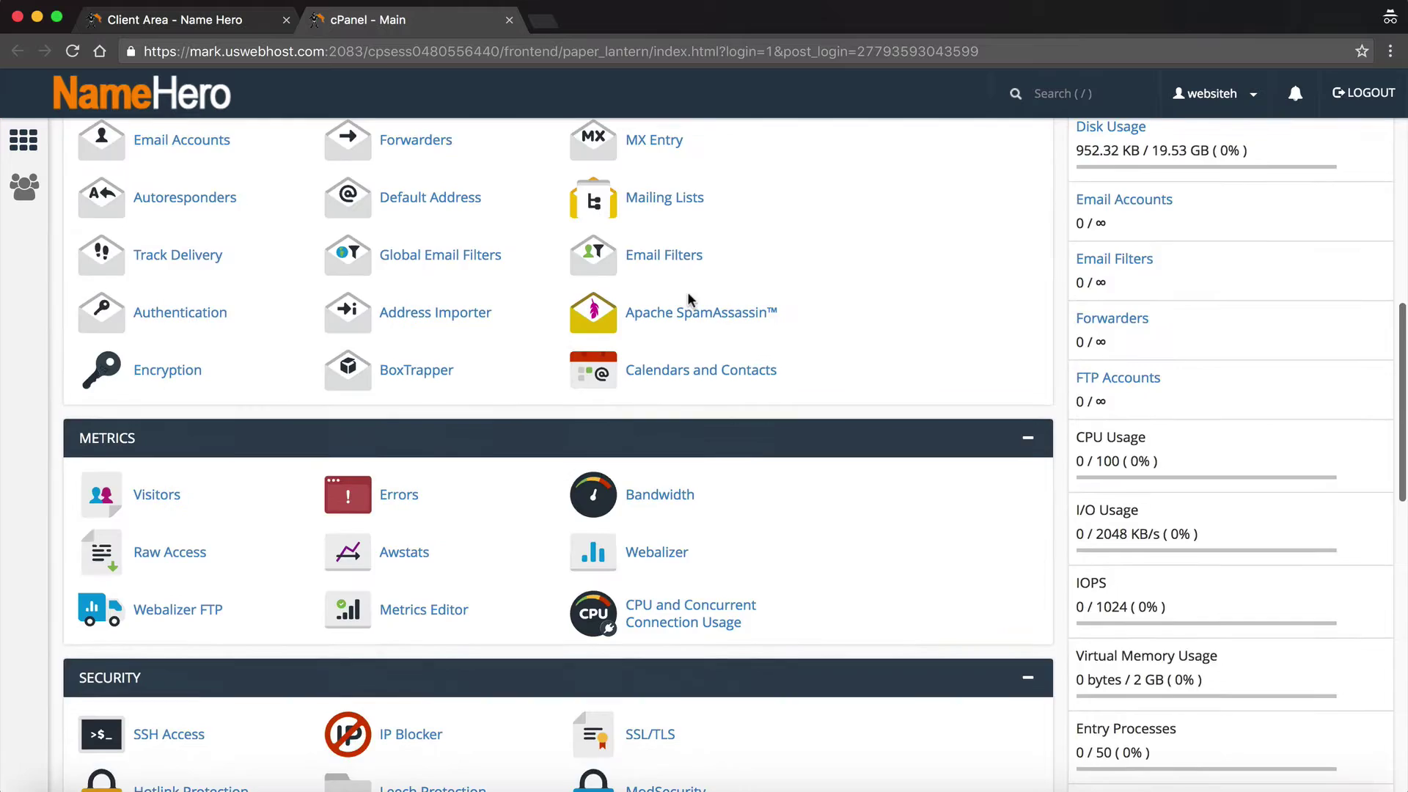
{"action": "scroll", "coordinate": [687, 296], "scroll_direction": "down", "scroll_amount": 15}
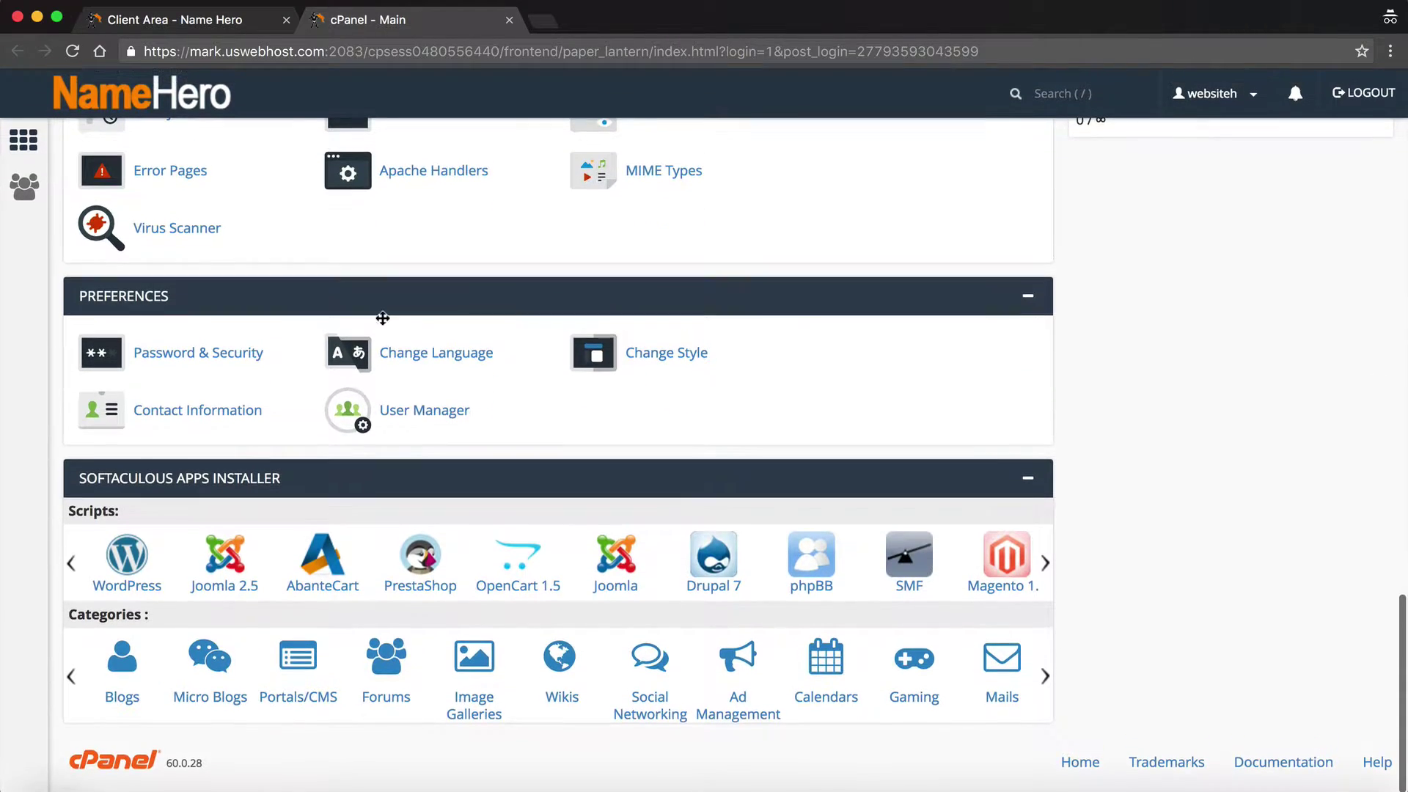
- Open the WordPress 4.7 installer in Softaculous and review its overview and space requirements
{"action": "left_click", "coordinate": [131, 590]}
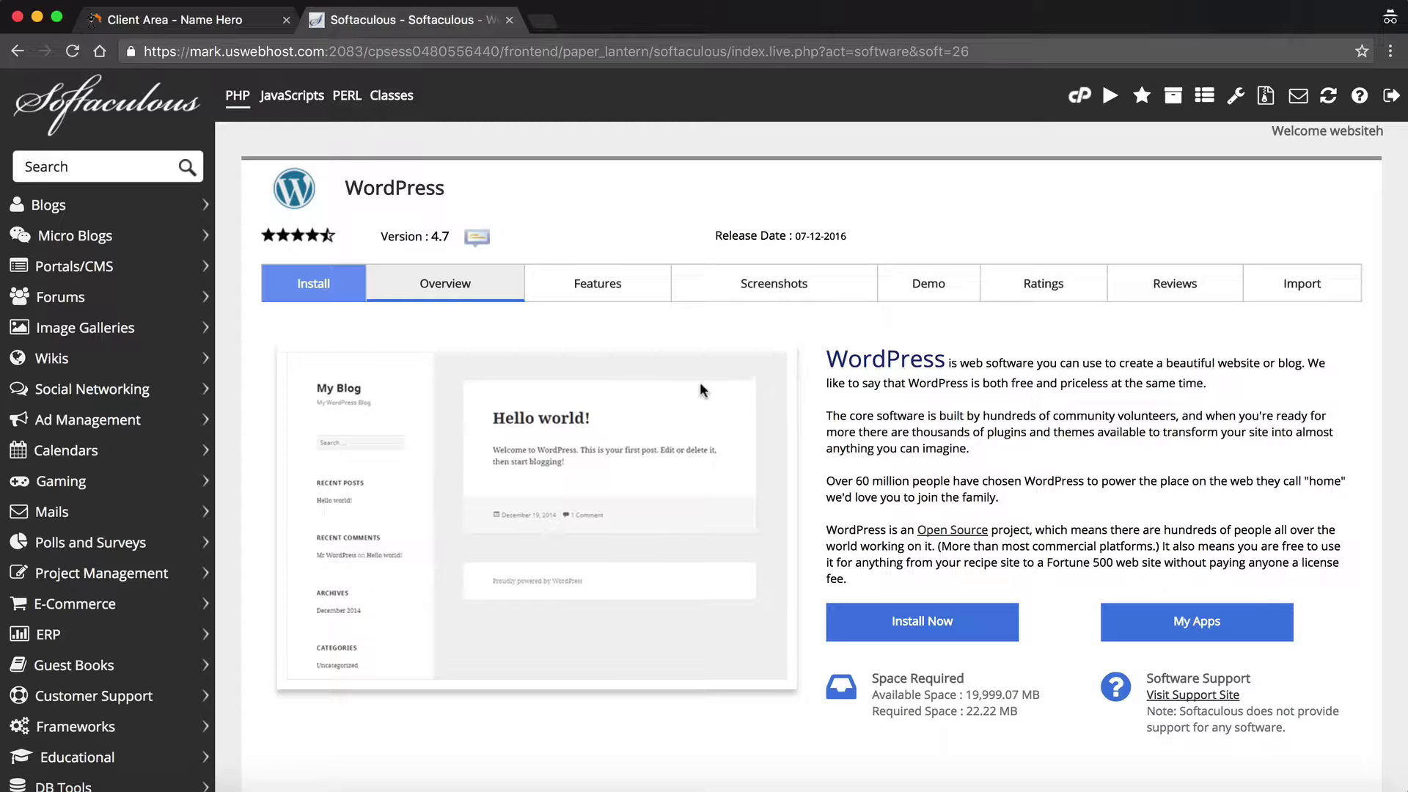
{"action": "scroll", "coordinate": [944, 389], "scroll_direction": "down", "scroll_amount": 2}
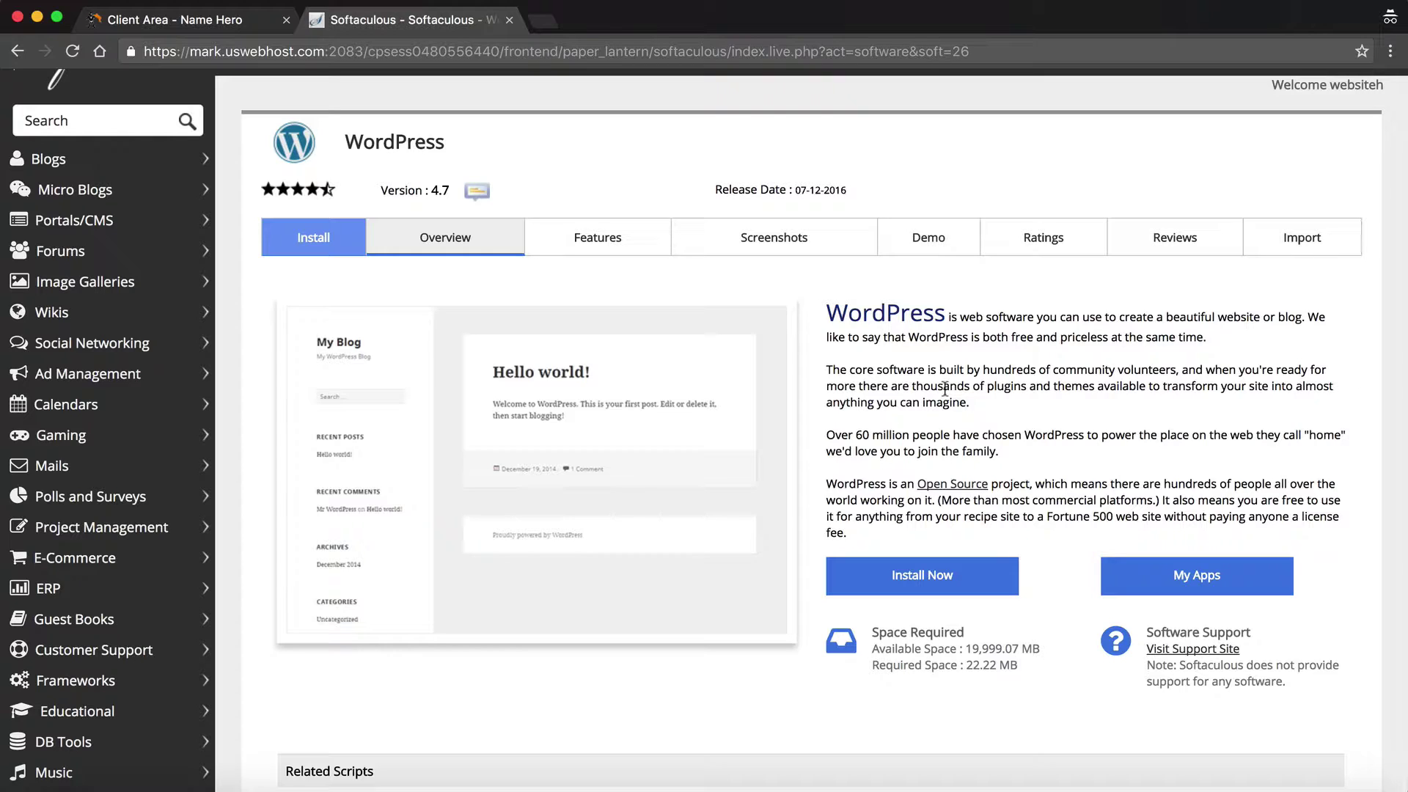
{"action": "left_click", "coordinate": [905, 578]}
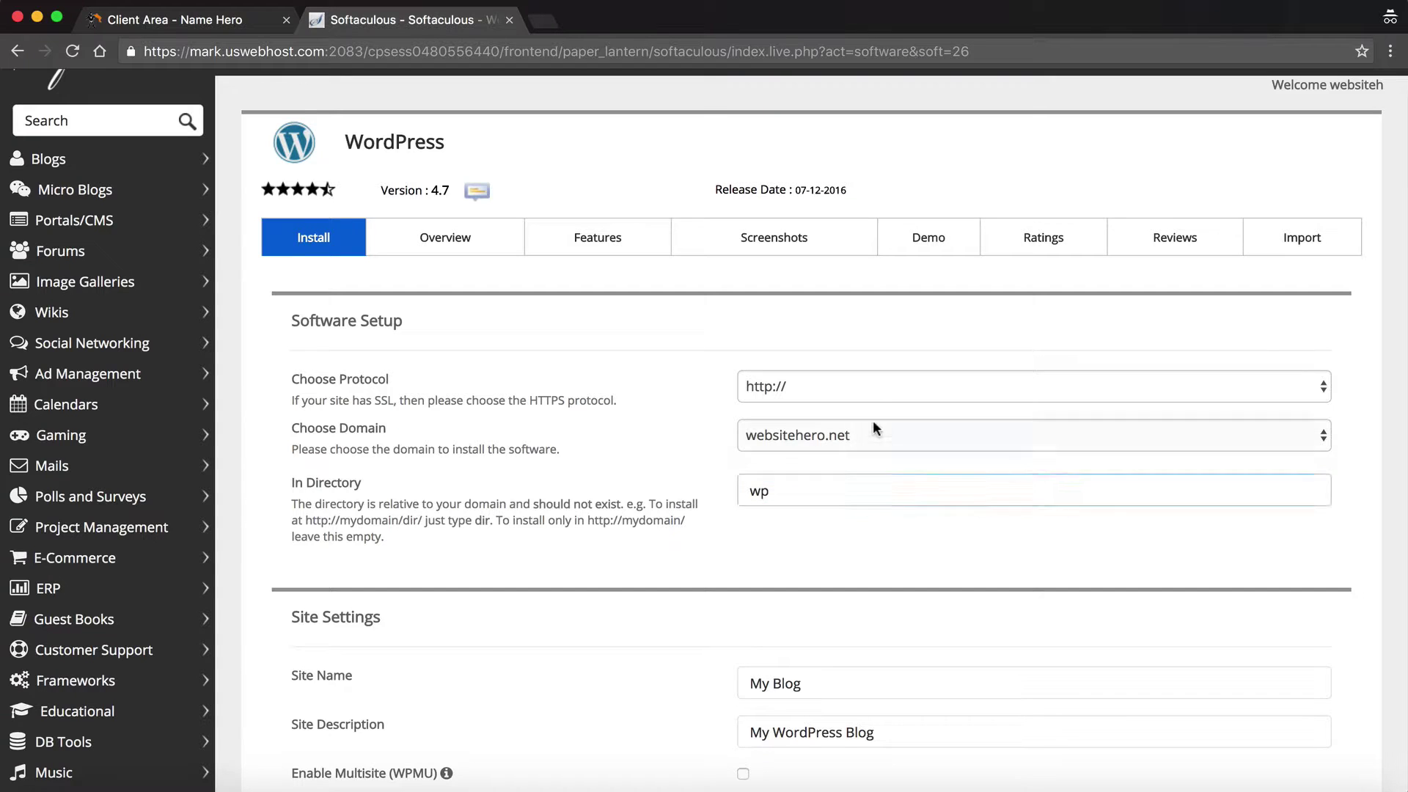
{"action": "left_click", "coordinate": [861, 403]}
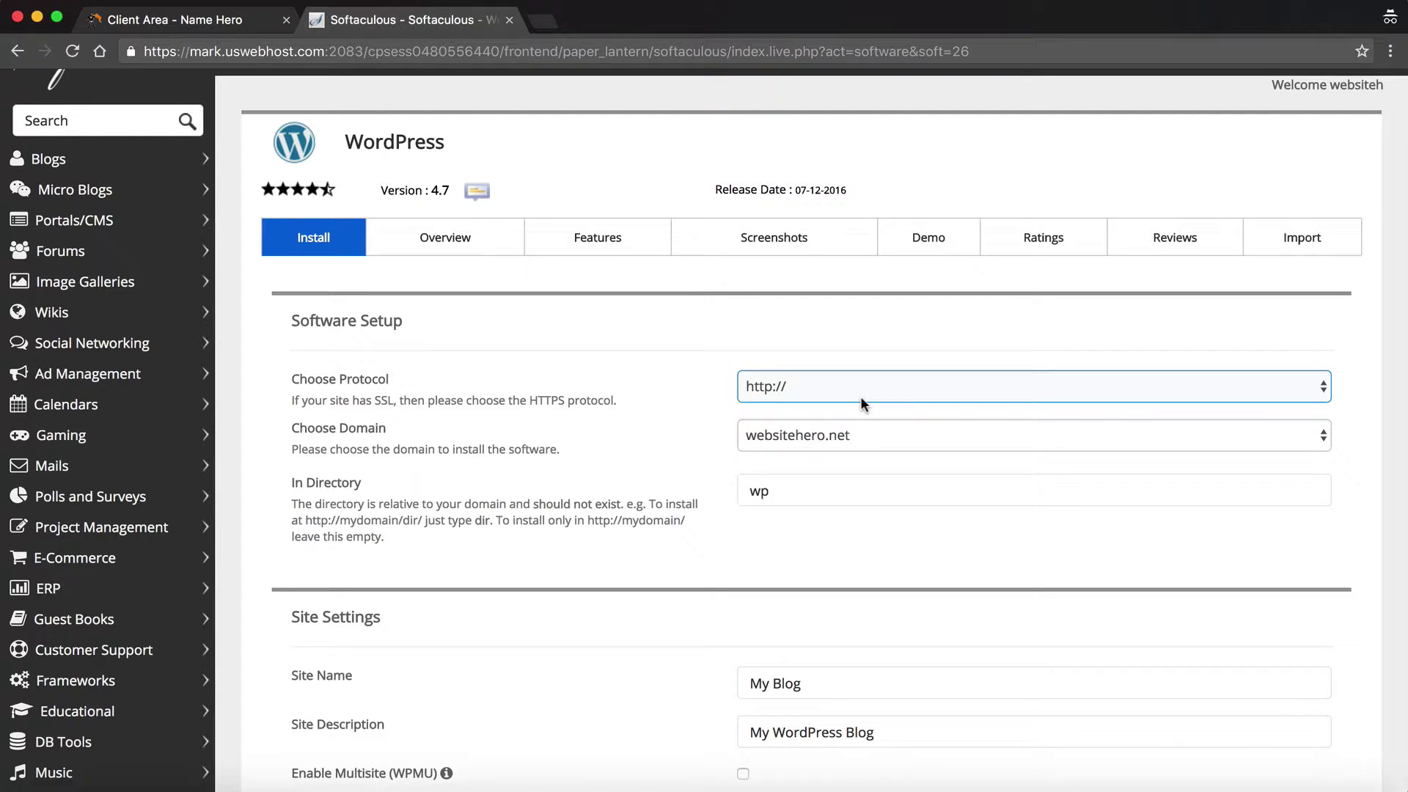
{"action": "left_click", "coordinate": [861, 400]}
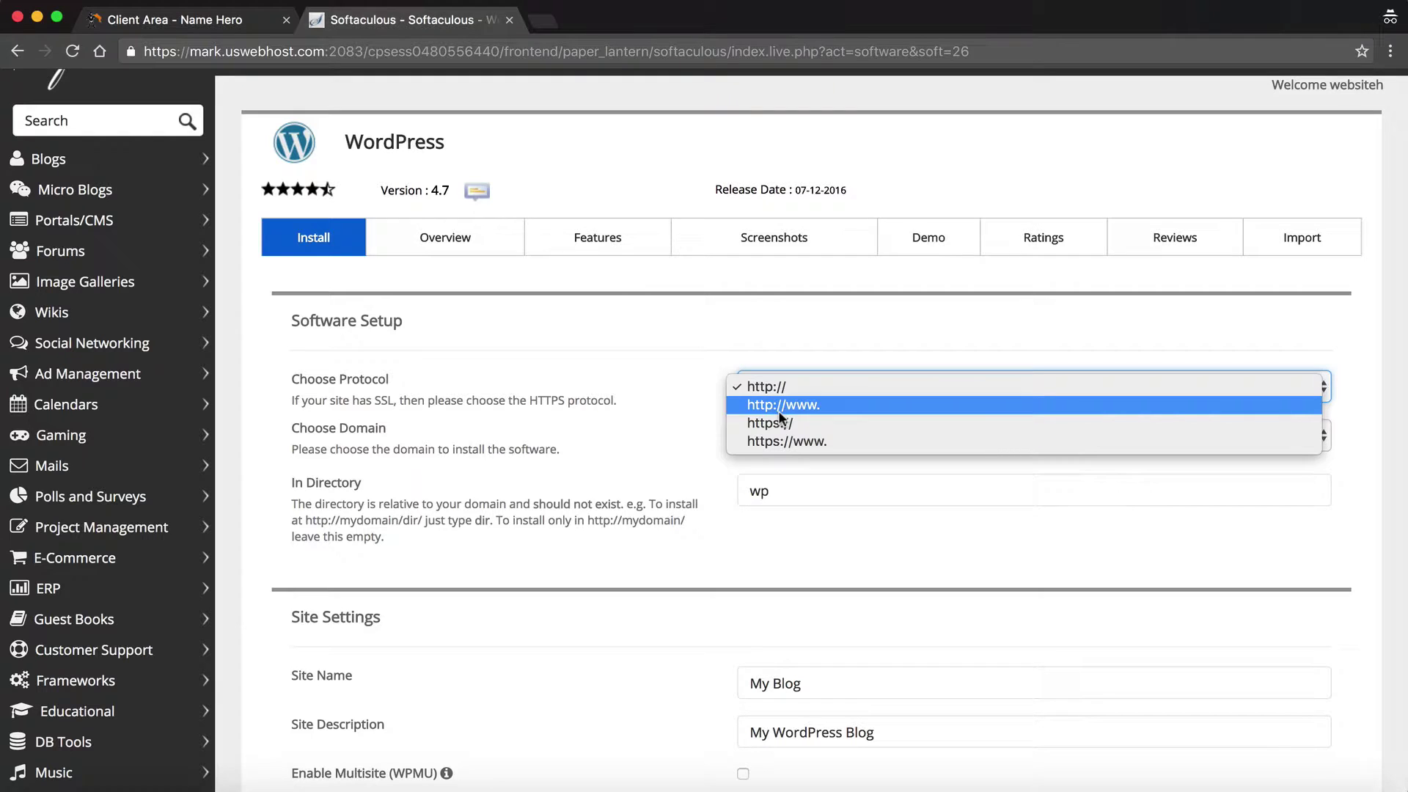
{"action": "left_click", "coordinate": [781, 409]}
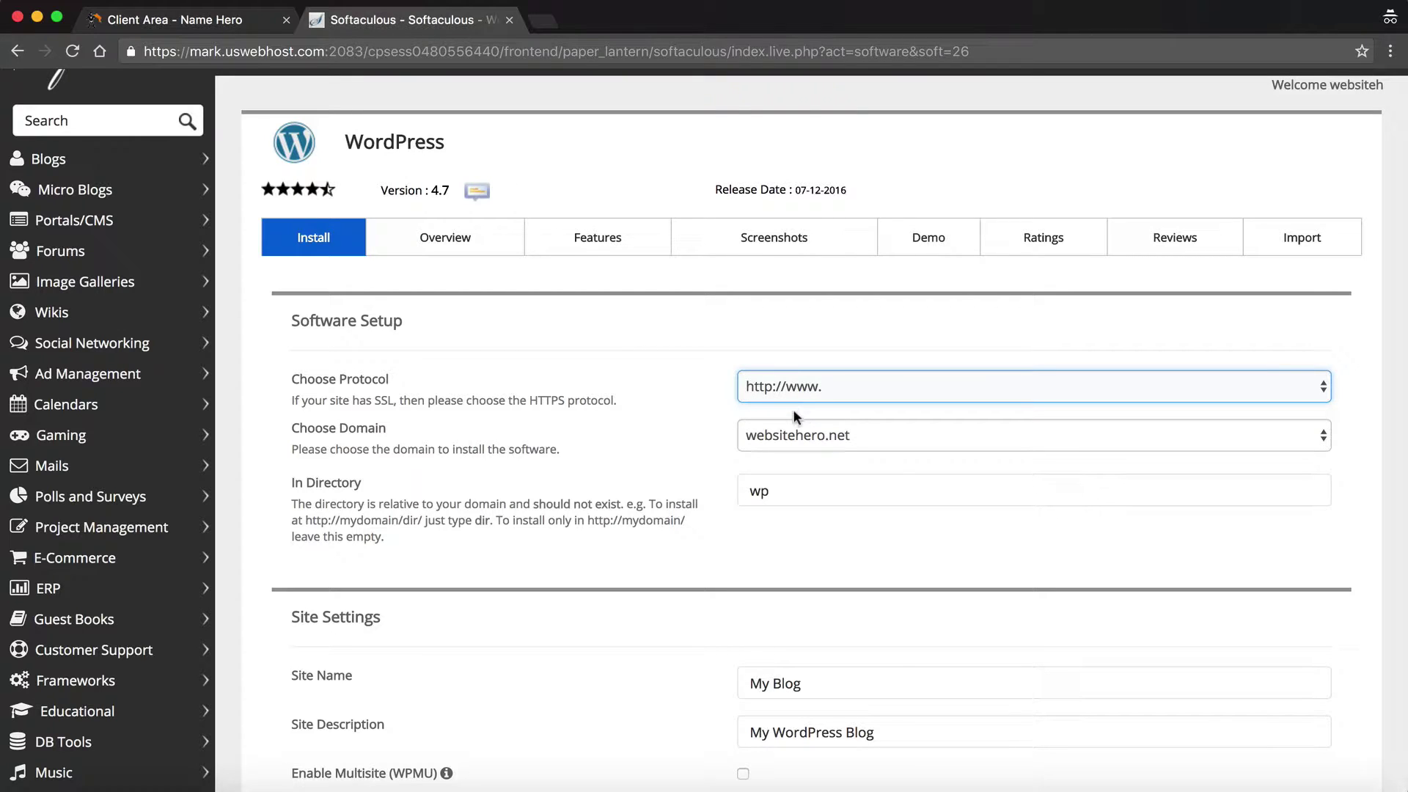
{"action": "left_click", "coordinate": [769, 434]}
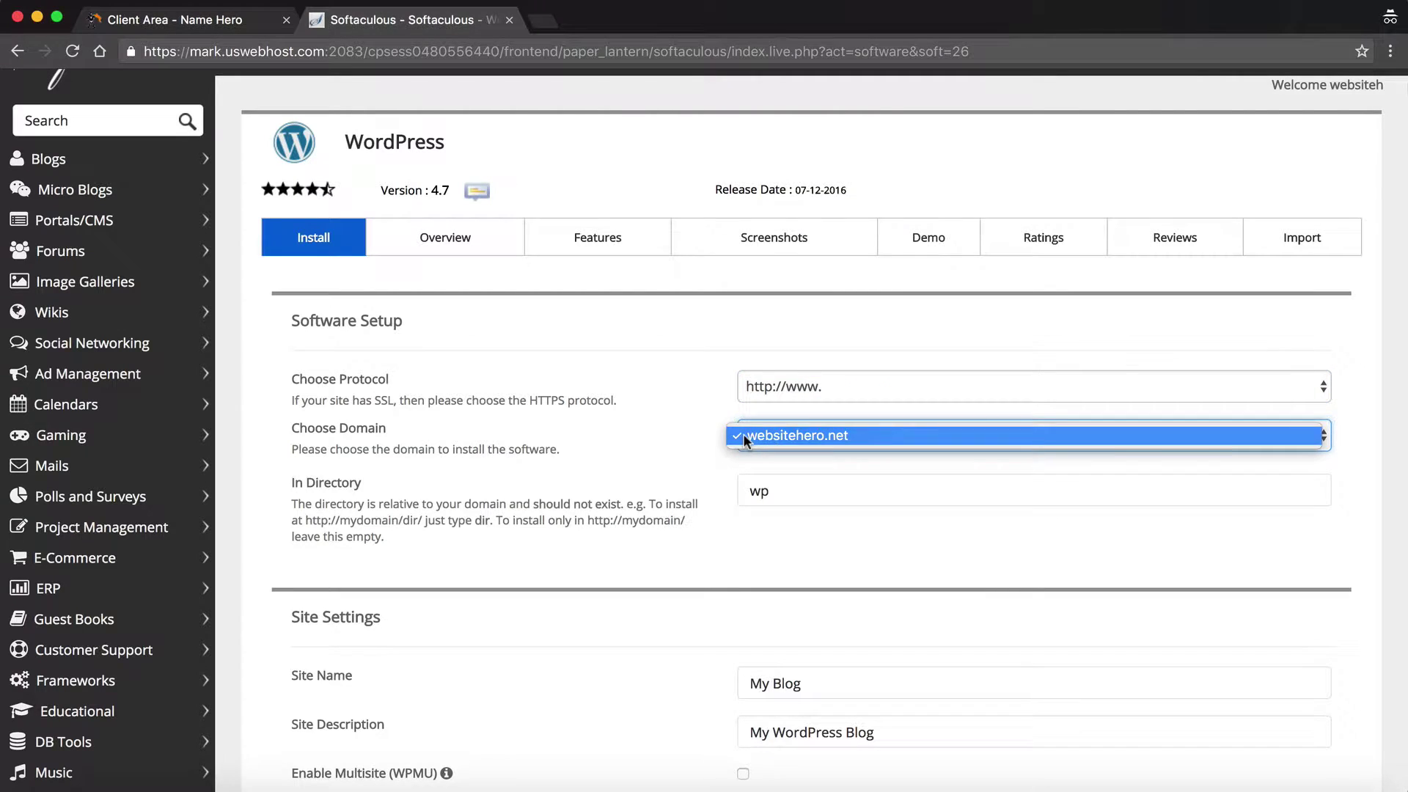
{"action": "left_click", "coordinate": [744, 436]}
- Clear the 'wp' In Directory value so WordPress installs at the domain root
{"action": "left_click", "coordinate": [794, 490]}
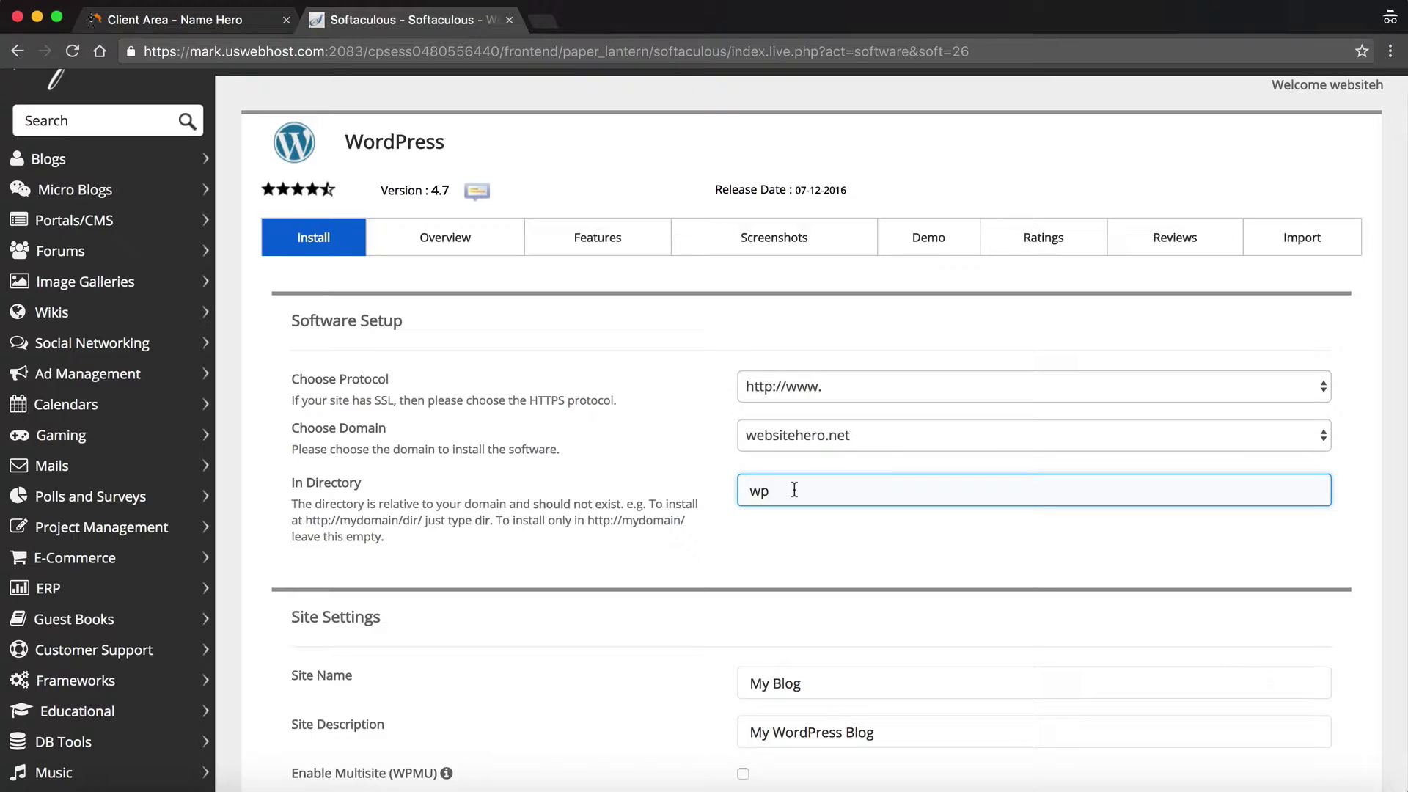
{"action": "left_click_drag", "start_coordinate": [768, 490], "coordinate": [718, 484]}
{"action": "key", "text": "BackSpace"}
{"action": "left_click", "coordinate": [736, 523]}
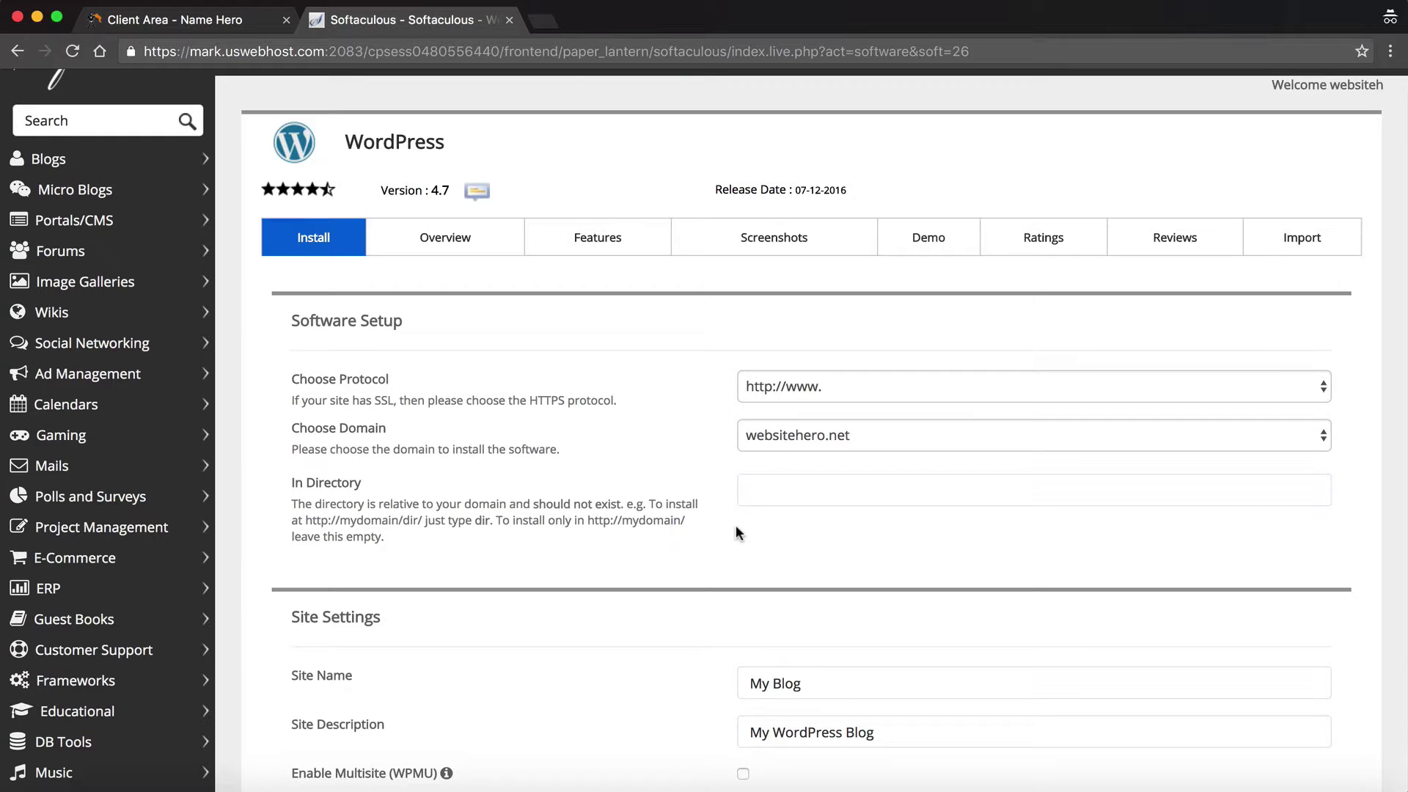
{"action": "scroll", "coordinate": [737, 525], "scroll_direction": "down", "scroll_amount": 5}
- Replace the default 'My Blog' site name with 'Website Hero' and describe it as 'My Cool New Website'
{"action": "scroll", "coordinate": [736, 525], "scroll_direction": "down", "scroll_amount": 3}
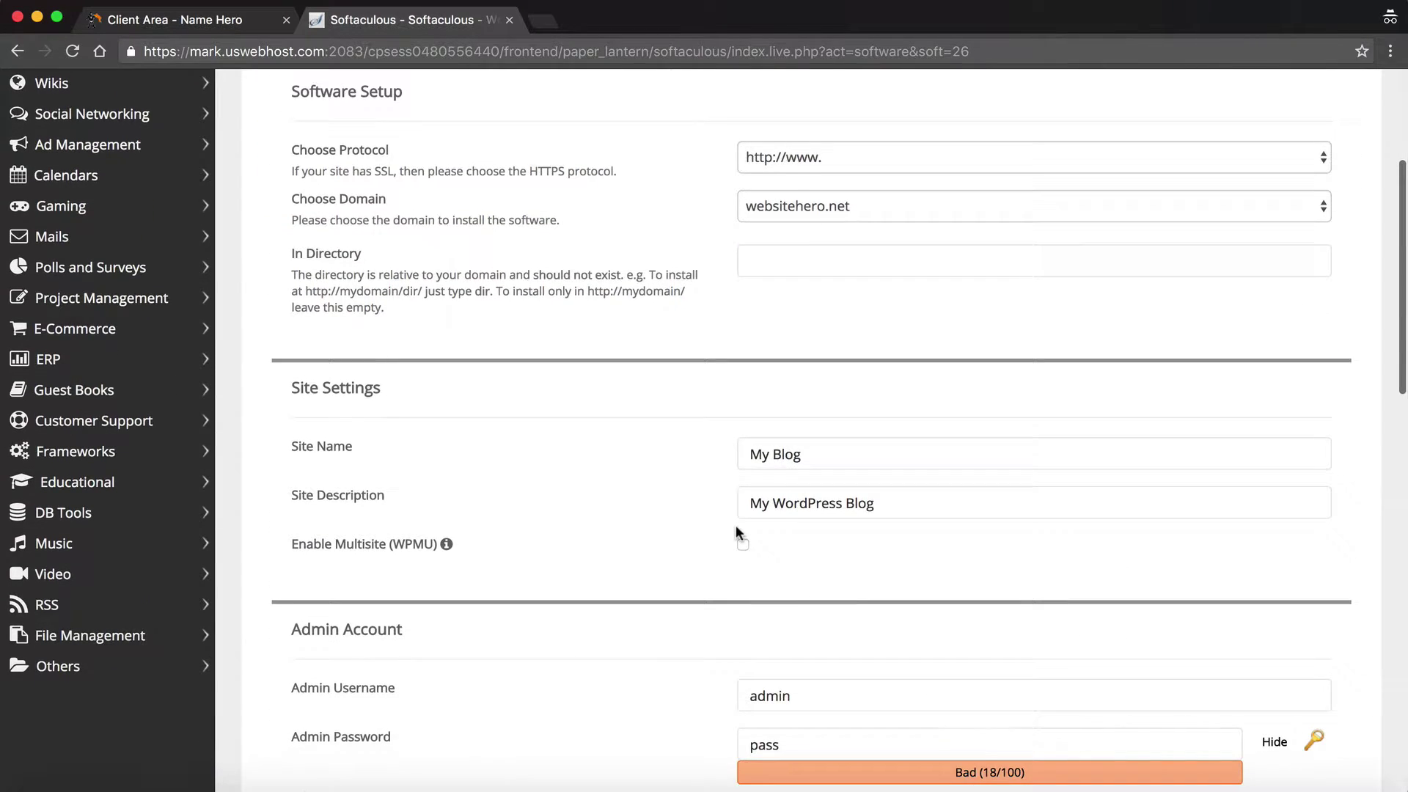
{"action": "left_click", "coordinate": [841, 374]}
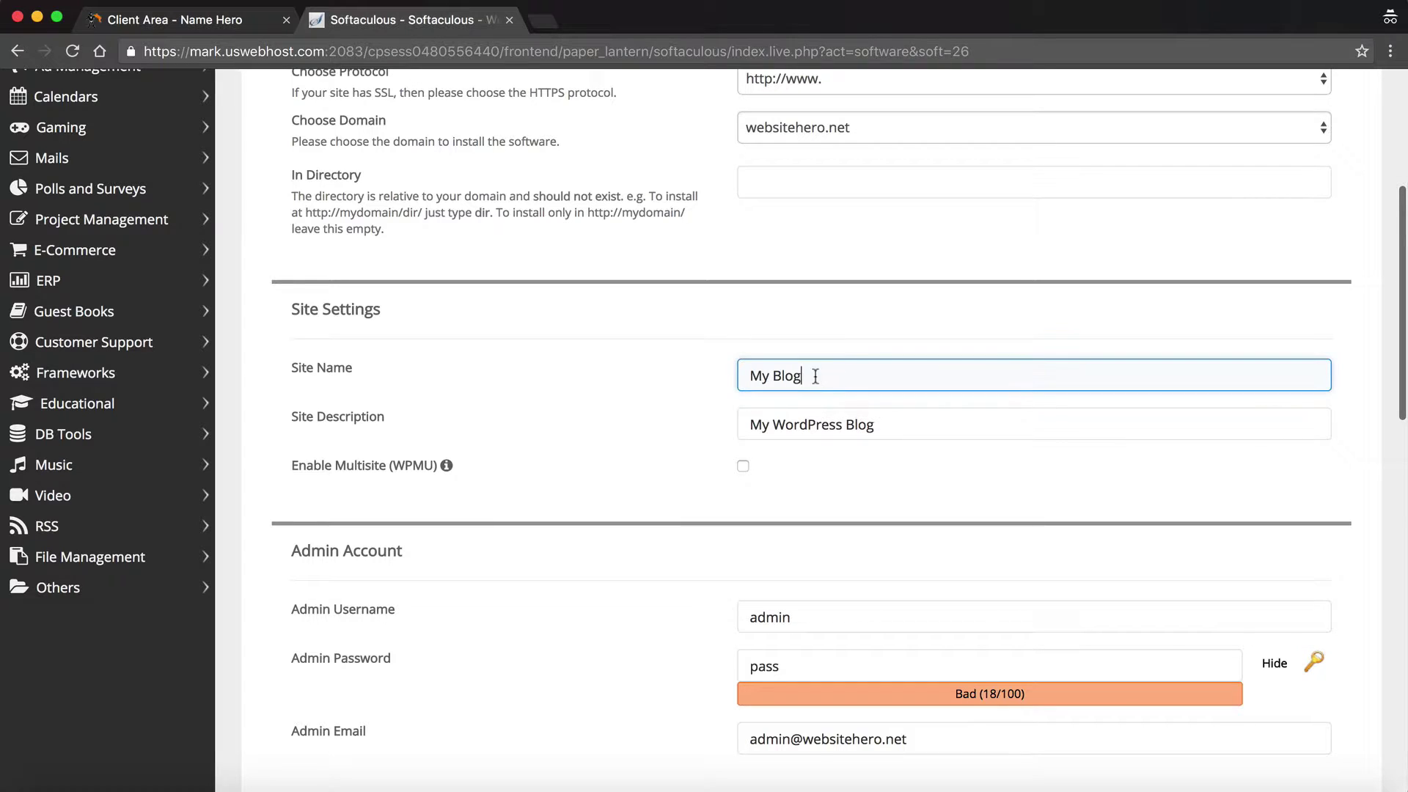
{"action": "left_click_drag", "start_coordinate": [841, 375], "coordinate": [687, 374]}
{"action": "left_click", "coordinate": [687, 374]}
{"action": "left_click", "coordinate": [894, 414]}
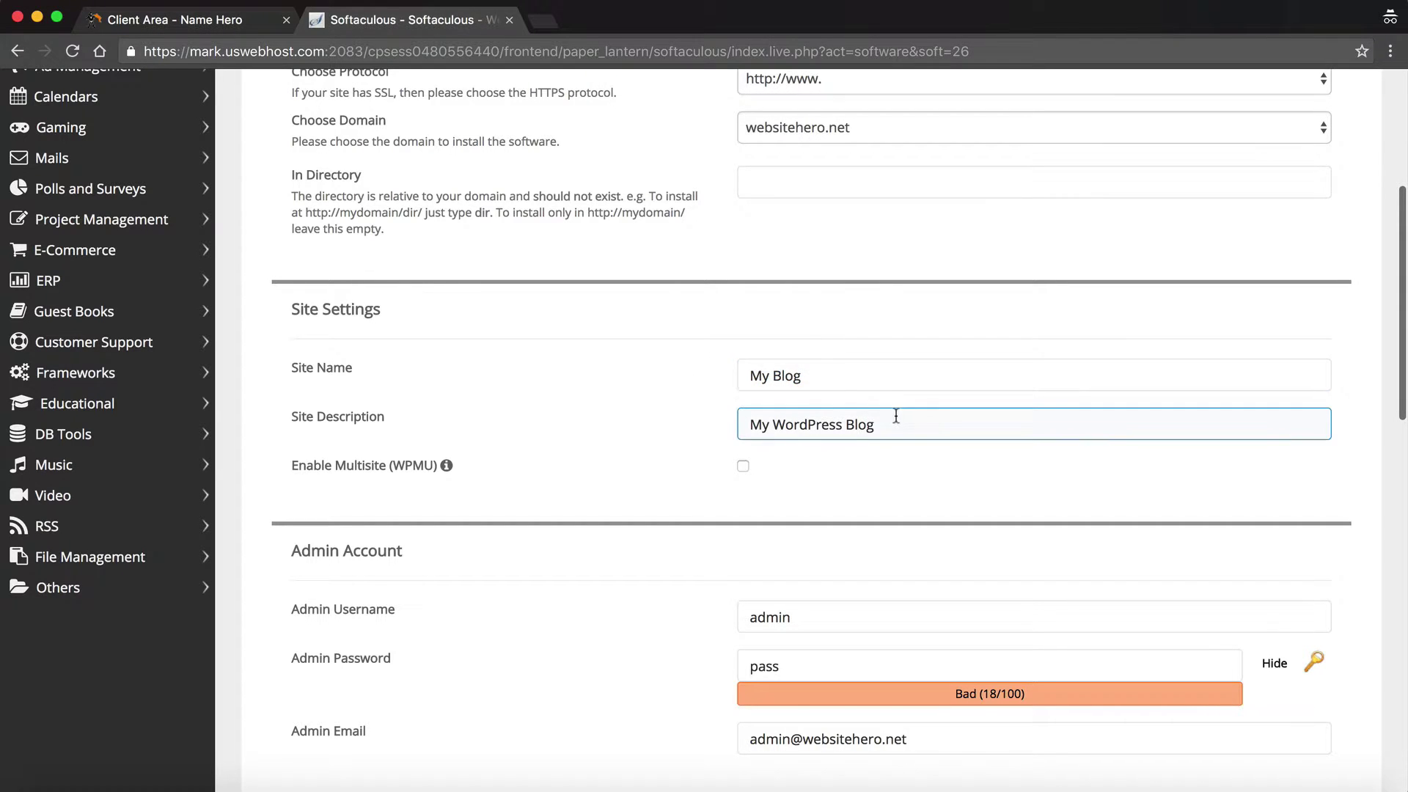
{"action": "left_click_drag", "start_coordinate": [896, 377], "coordinate": [659, 362]}
{"action": "type", "text": "Website Hero"}
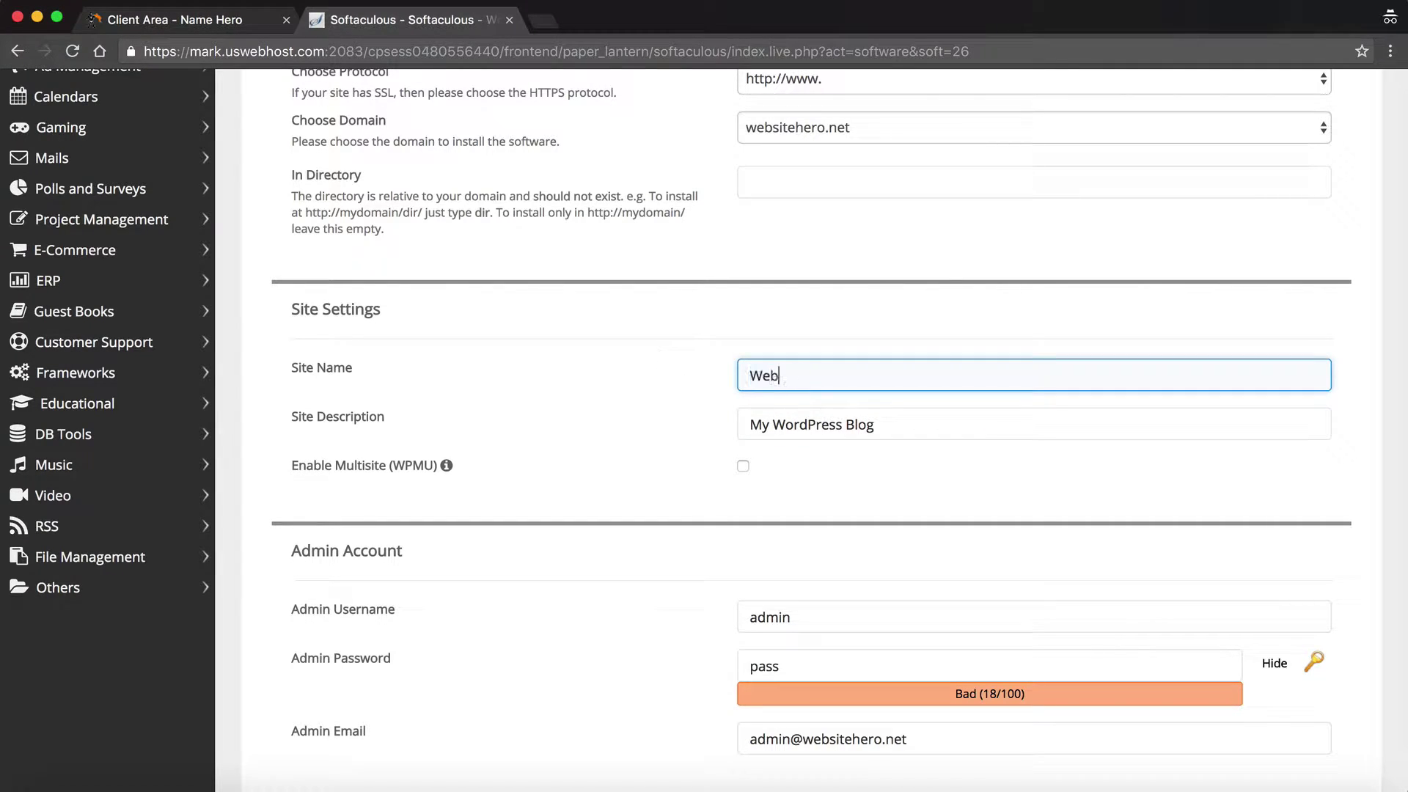
{"action": "key", "text": "Tab"}
{"action": "type", "text": "M"}
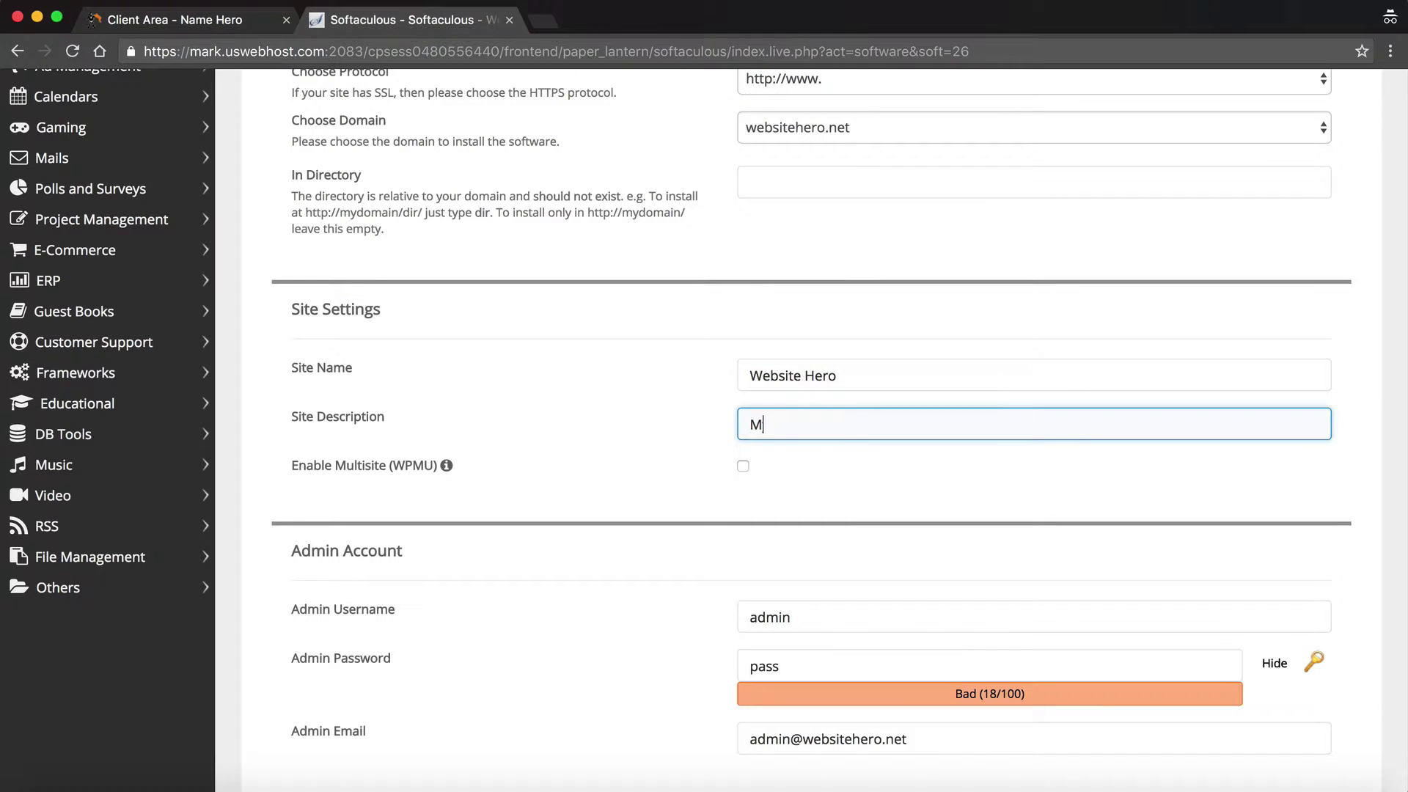
{"action": "type", "text": "y Cool New Website"}
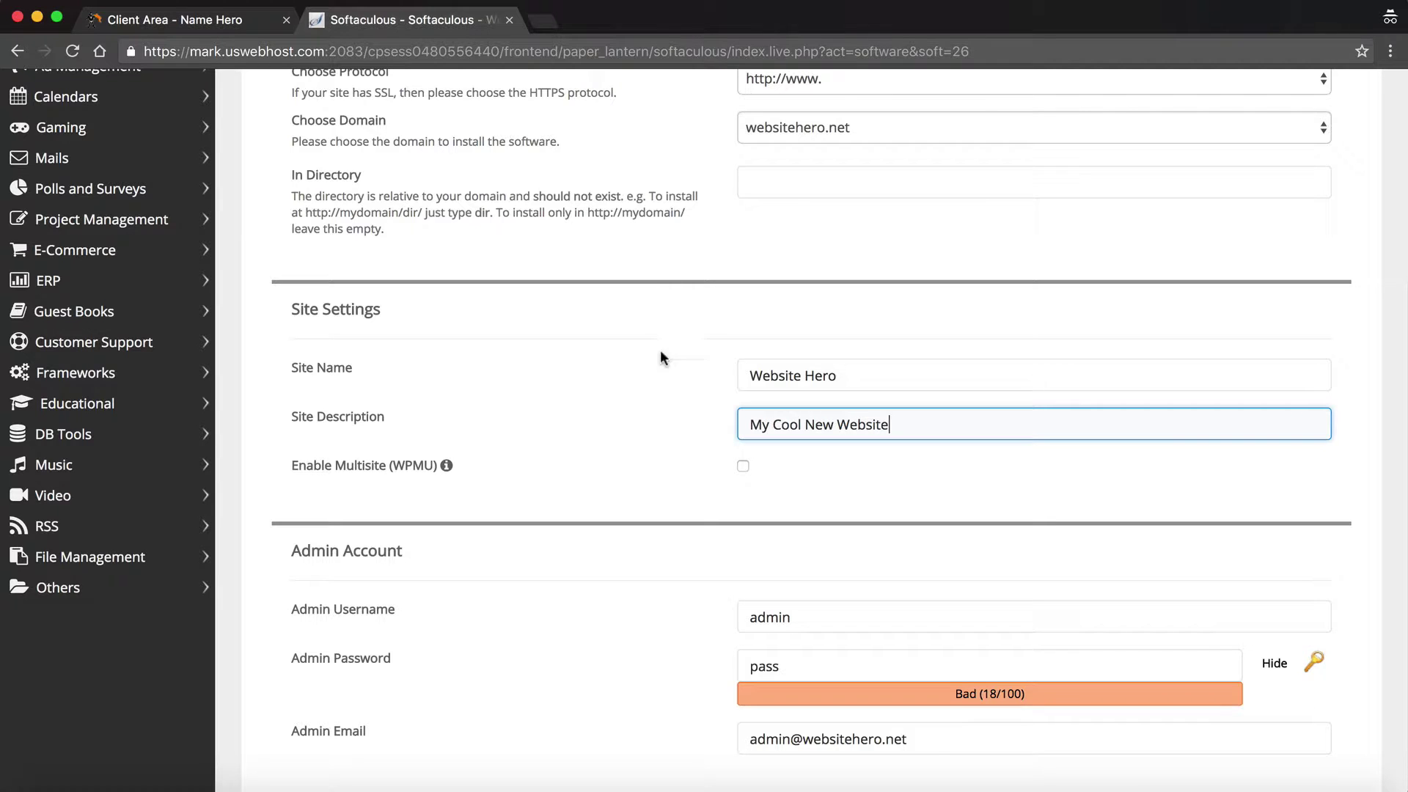
{"action": "scroll", "coordinate": [660, 357], "scroll_direction": "down", "scroll_amount": 5}
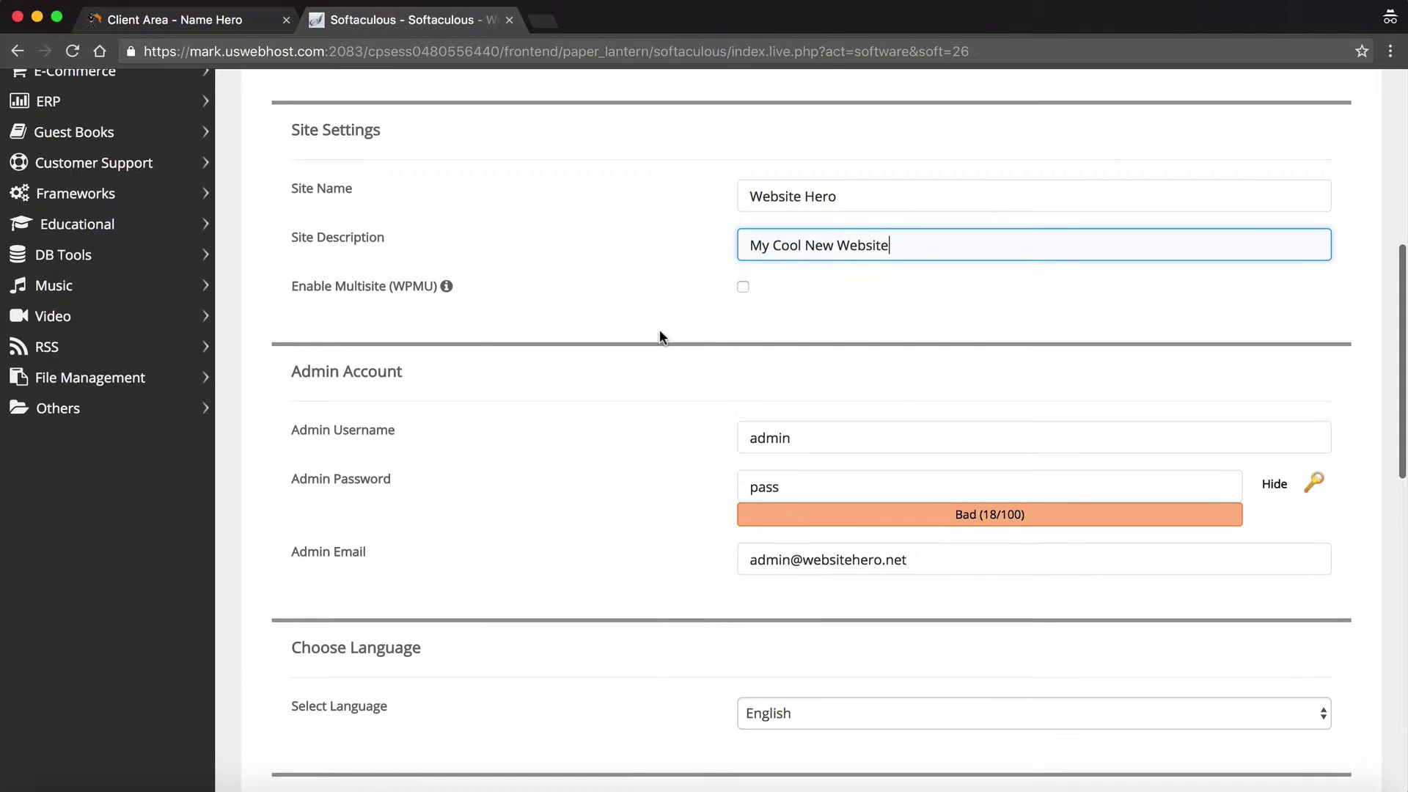
{"action": "scroll", "coordinate": [659, 334], "scroll_direction": "down", "scroll_amount": 1}
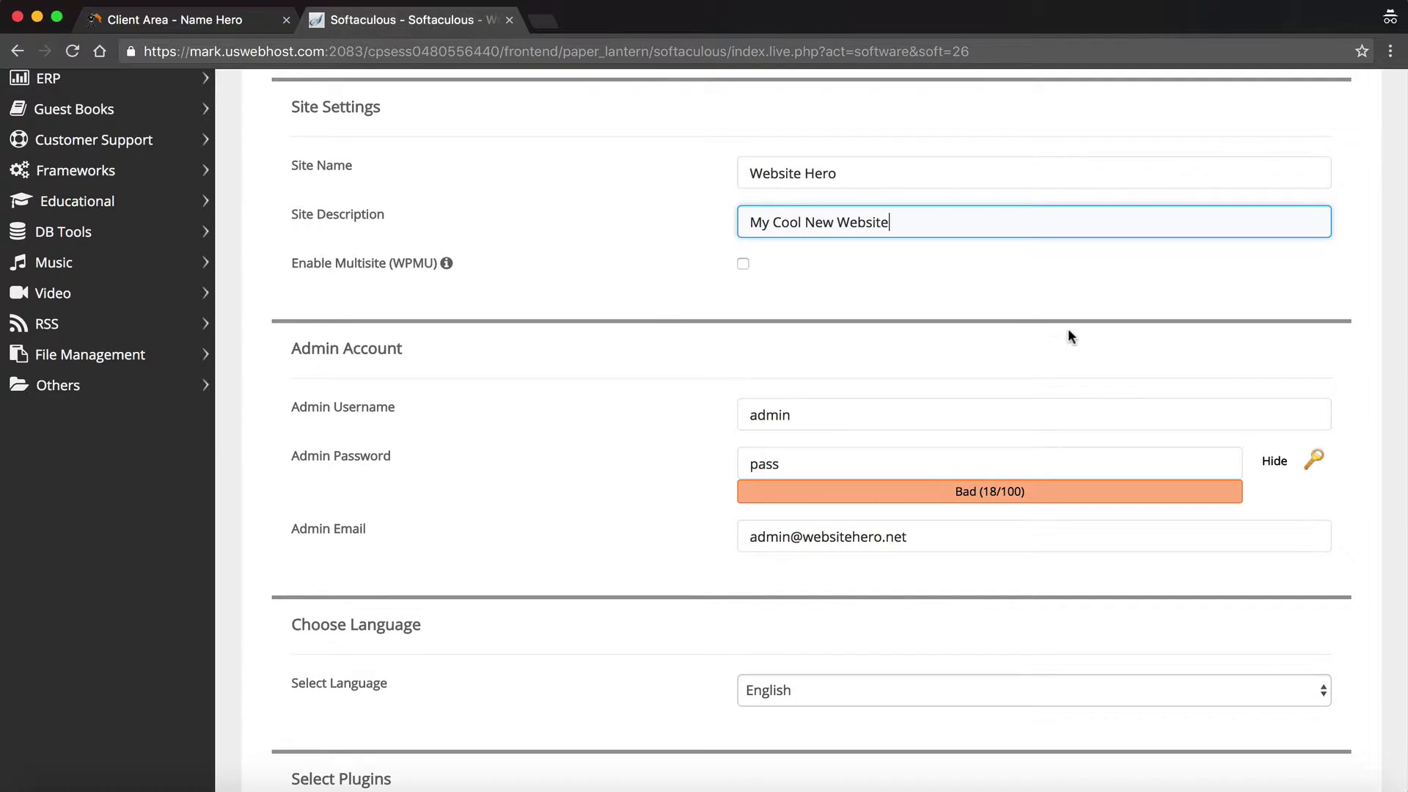
- Replace the default 'admin' username with a custom admin username
{"action": "left_click", "coordinate": [839, 417]}
{"action": "left_click_drag", "start_coordinate": [803, 415], "coordinate": [744, 416]}
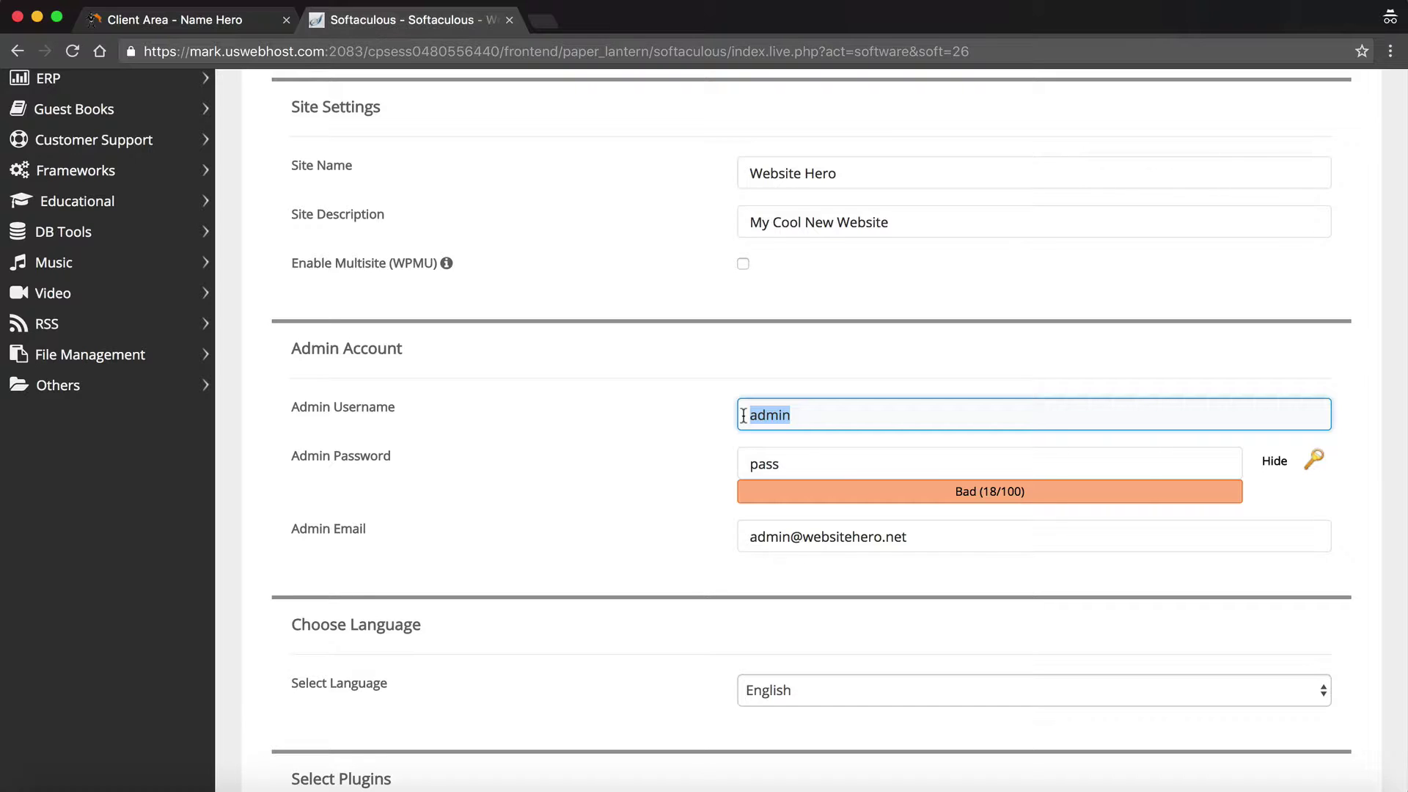
{"action": "type", "text": "webhero1"}
- Generate a random admin password rated Strong (60/100)
{"action": "left_click", "coordinate": [1306, 462]}
{"action": "left_click", "coordinate": [1013, 453]}
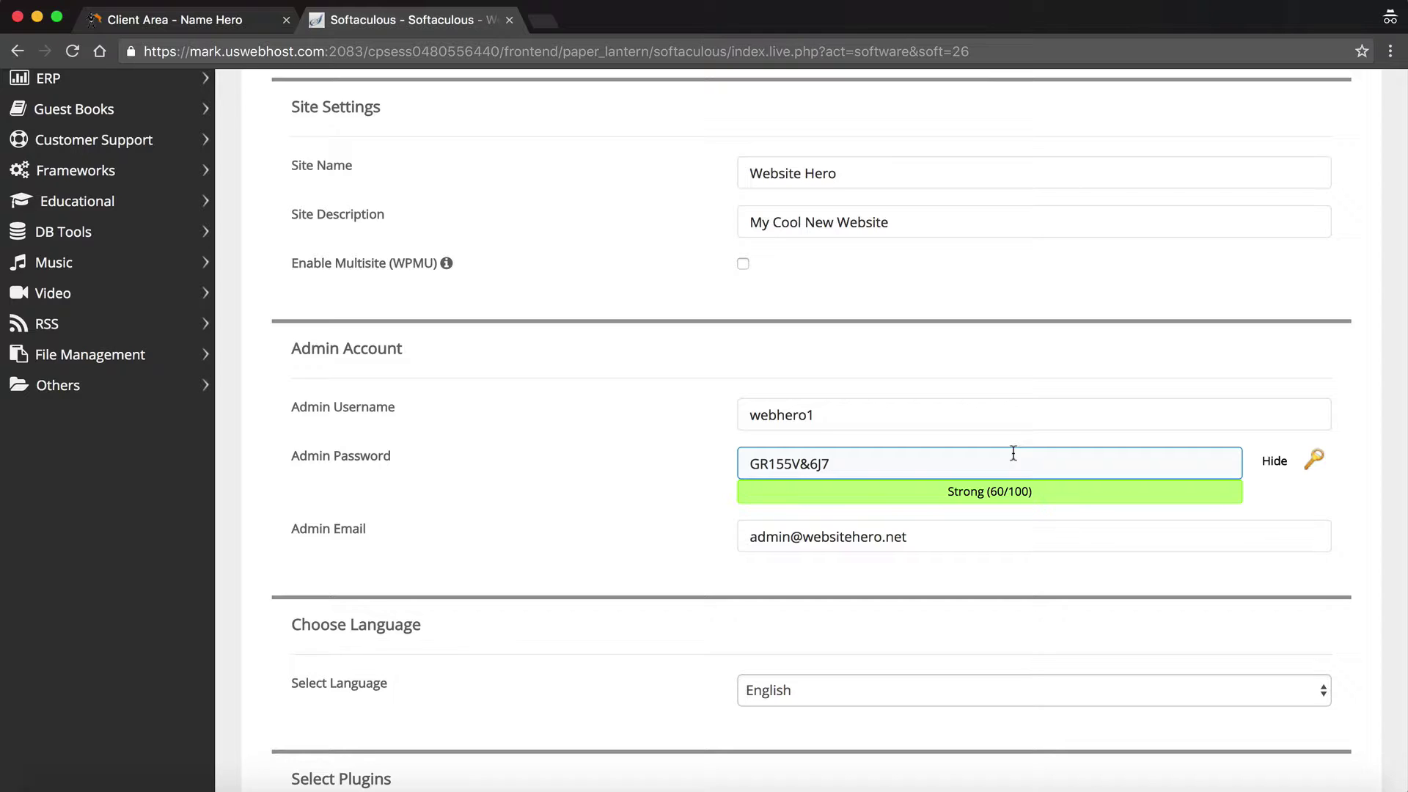
{"action": "left_click_drag", "start_coordinate": [944, 453], "coordinate": [649, 468]}
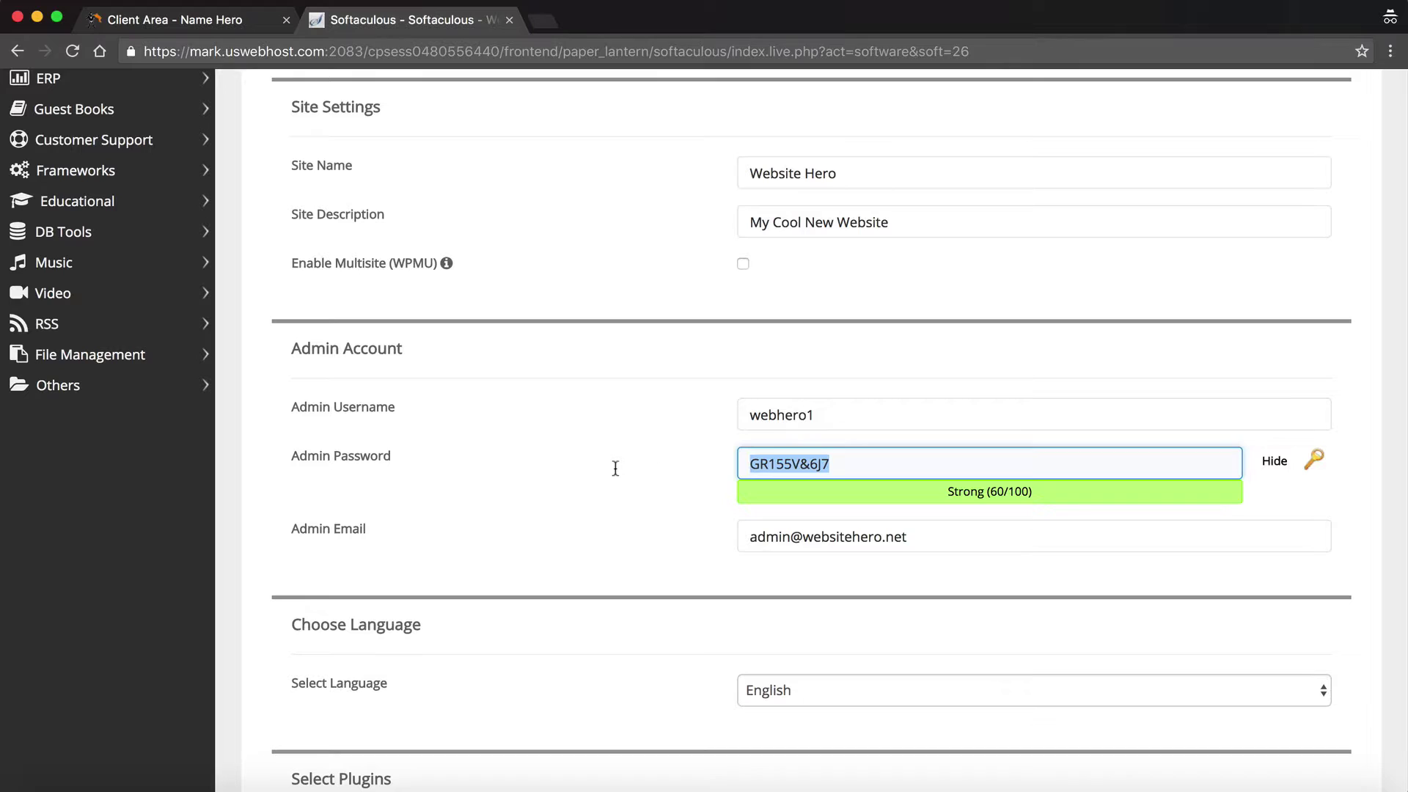
{"action": "left_click_drag", "start_coordinate": [824, 415], "coordinate": [734, 408]}
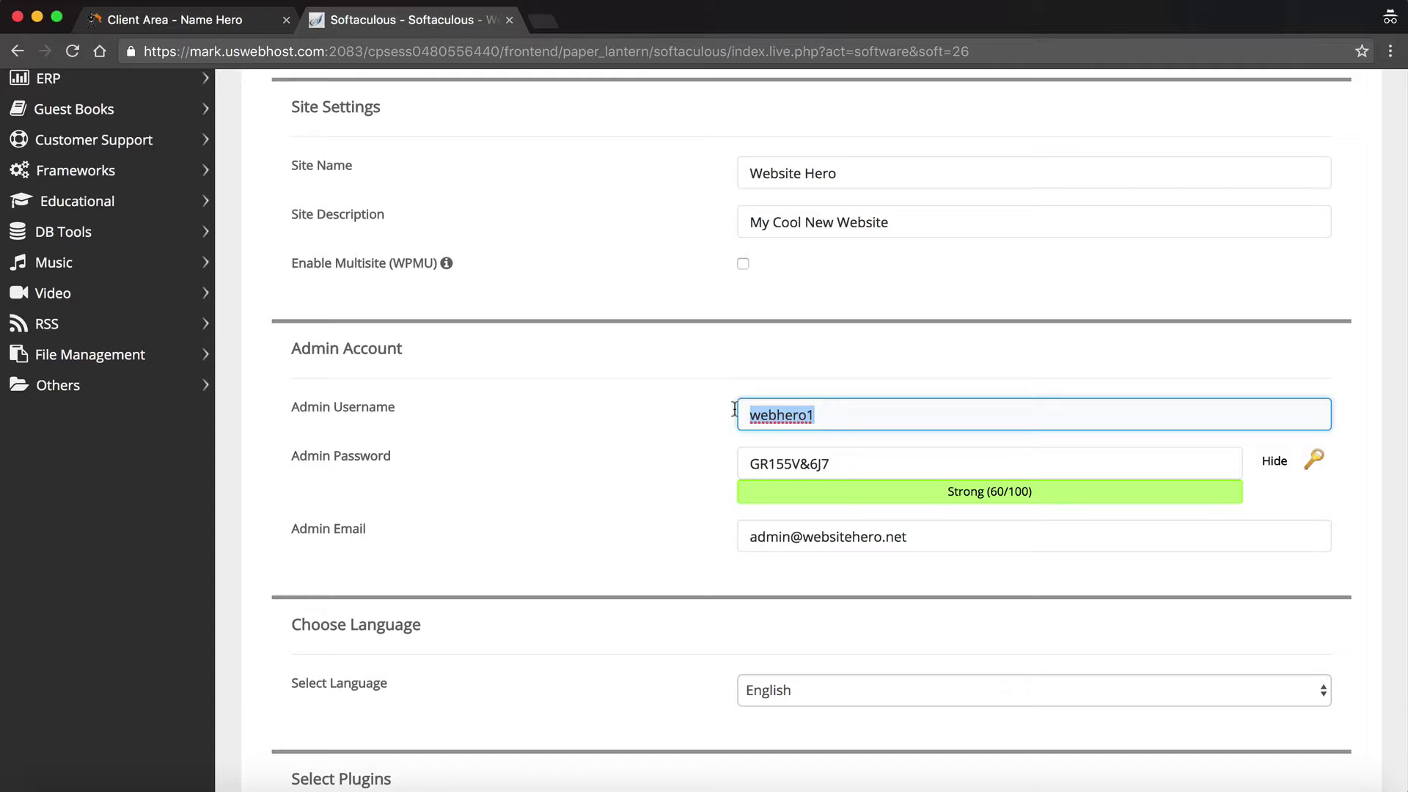
{"action": "left_click", "coordinate": [726, 408]}
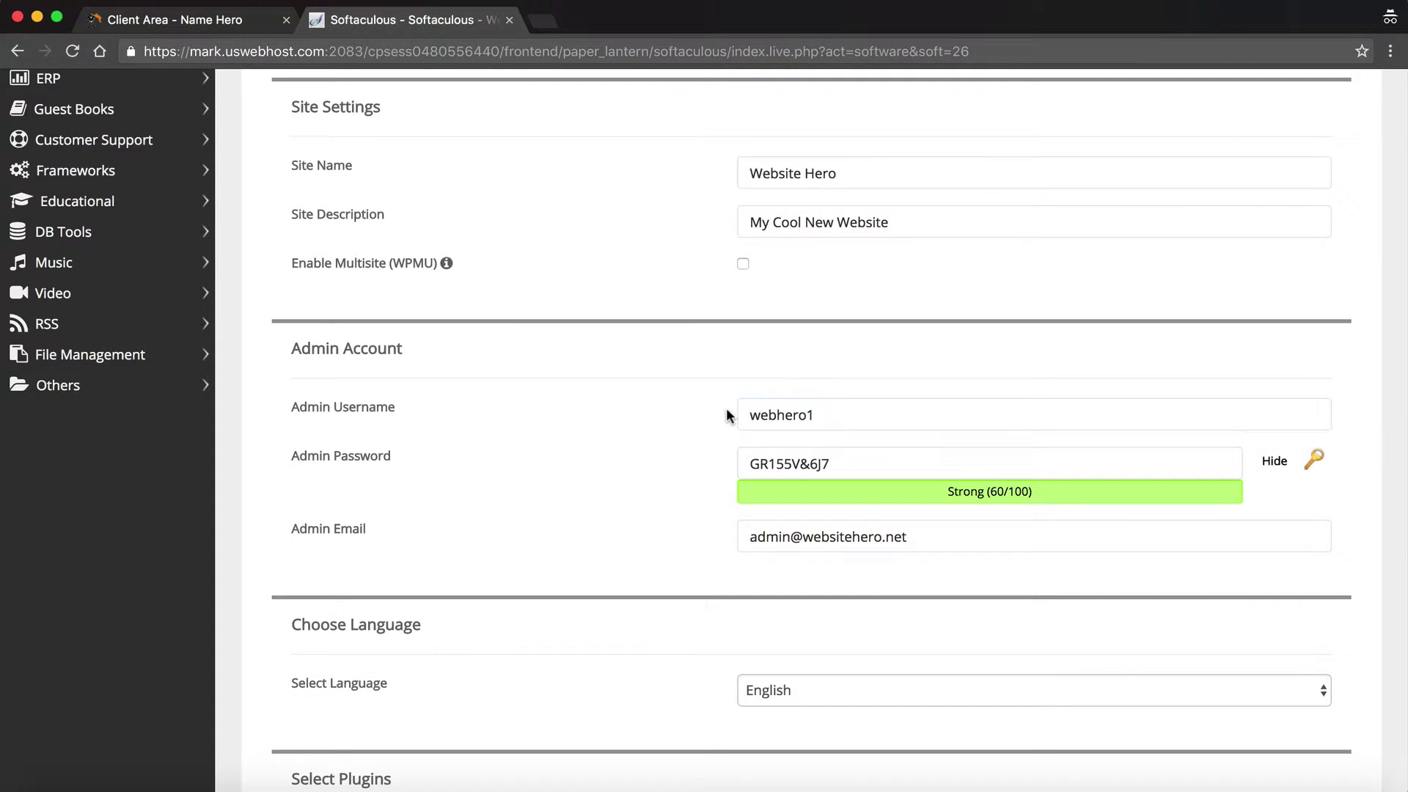
{"action": "scroll", "coordinate": [725, 408], "scroll_direction": "down", "scroll_amount": 5}
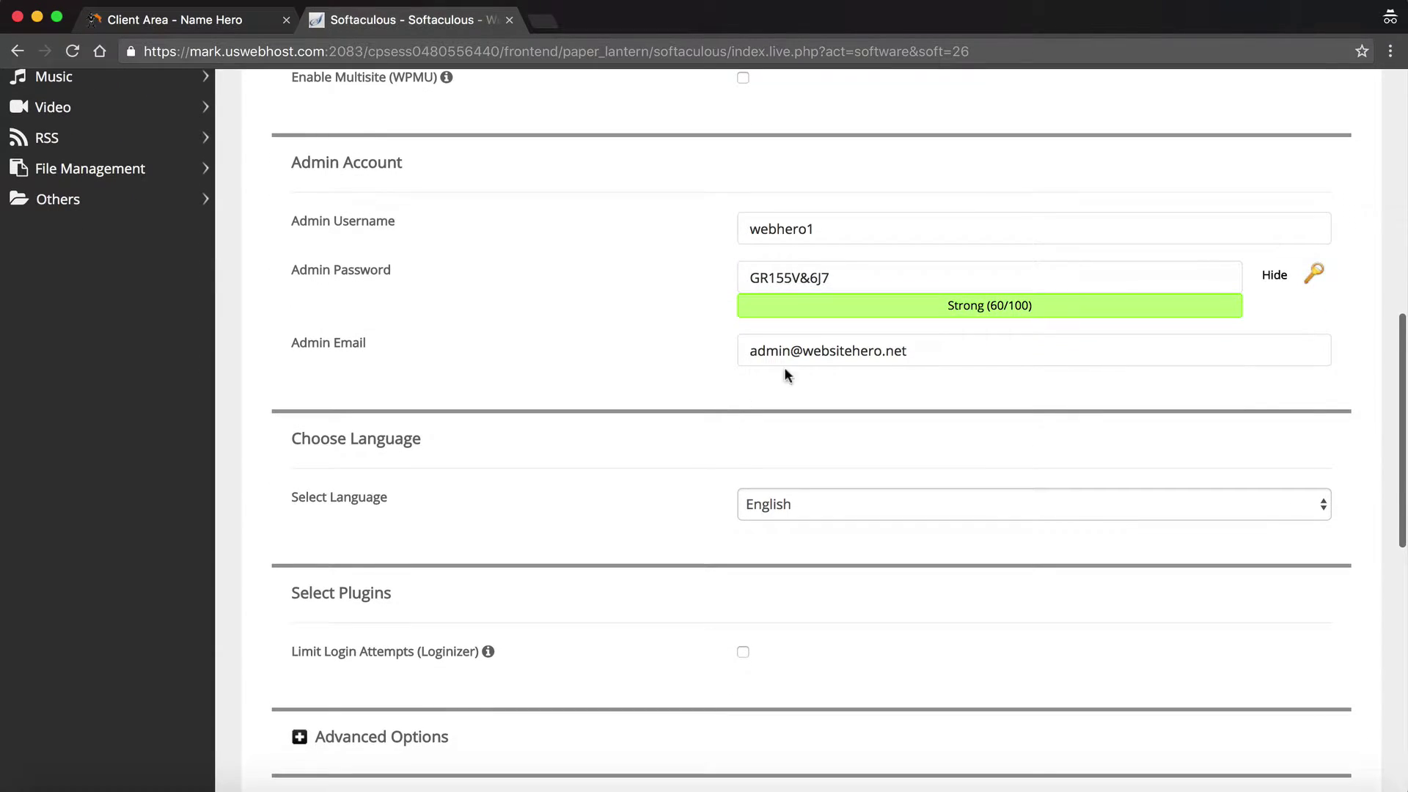
- Check the admin e-mail and keep English as the installation language
{"action": "left_click", "coordinate": [937, 353]}
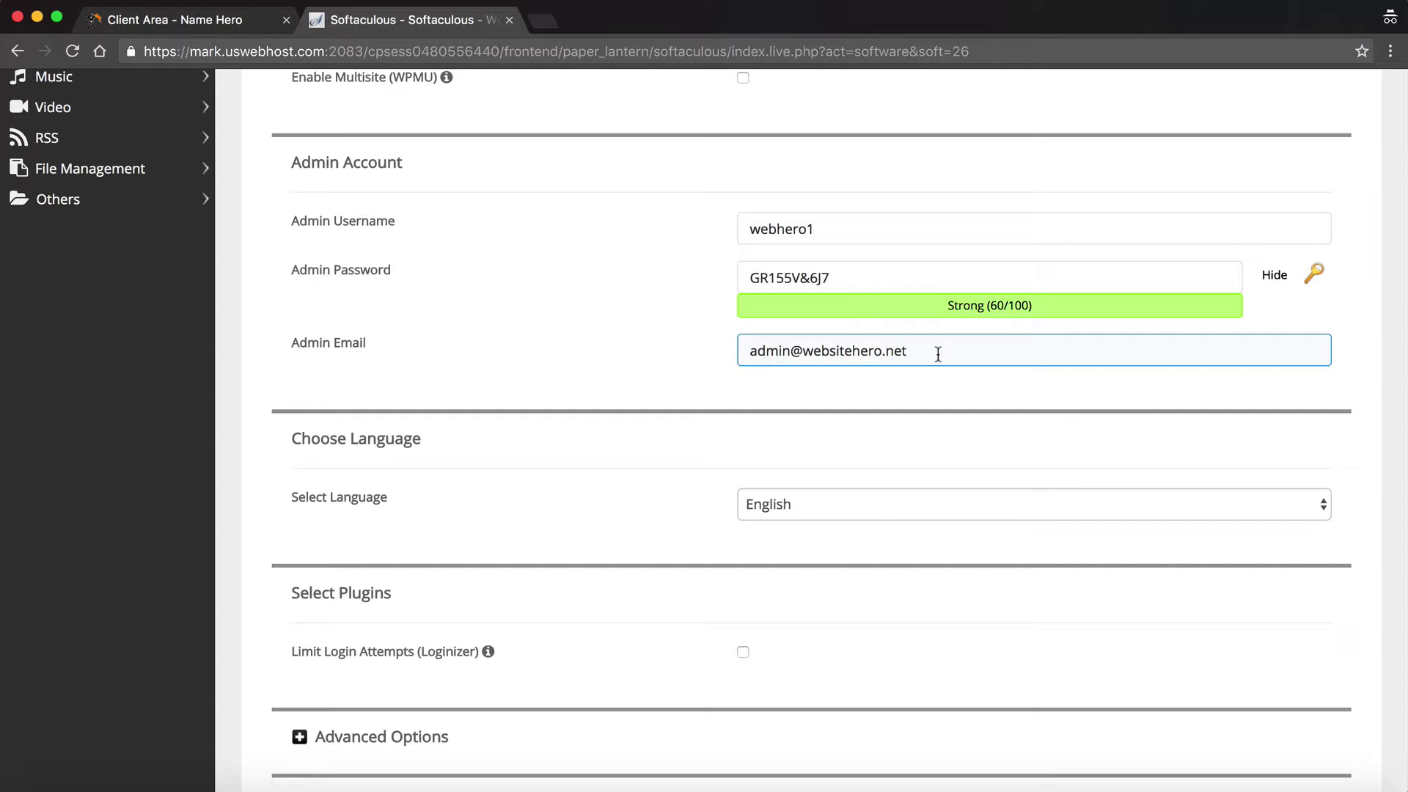
{"action": "left_click_drag", "start_coordinate": [938, 354], "coordinate": [742, 349]}
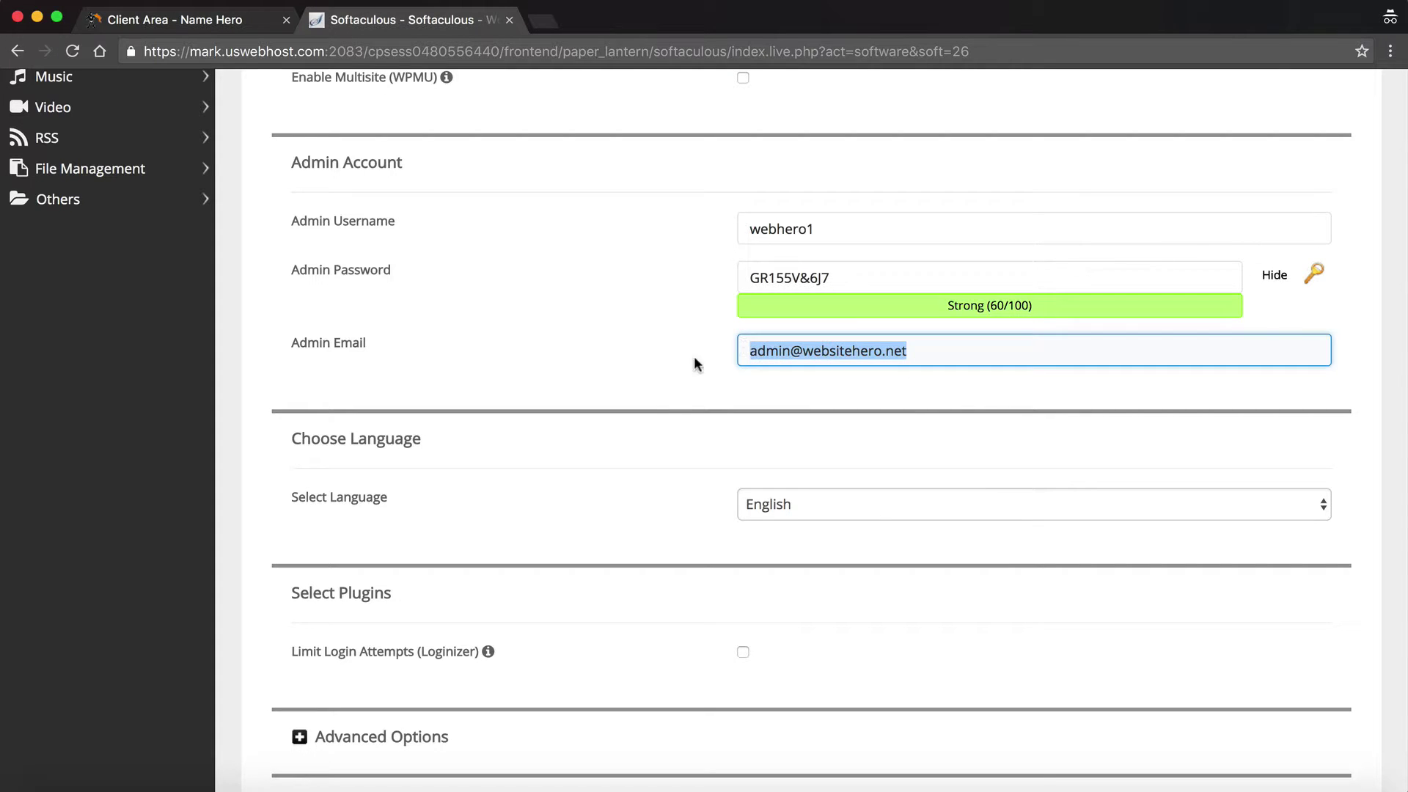
{"action": "left_click", "coordinate": [636, 380]}
{"action": "scroll", "coordinate": [637, 379], "scroll_direction": "down", "scroll_amount": 4}
{"action": "scroll", "coordinate": [637, 380], "scroll_direction": "down", "scroll_amount": 3}
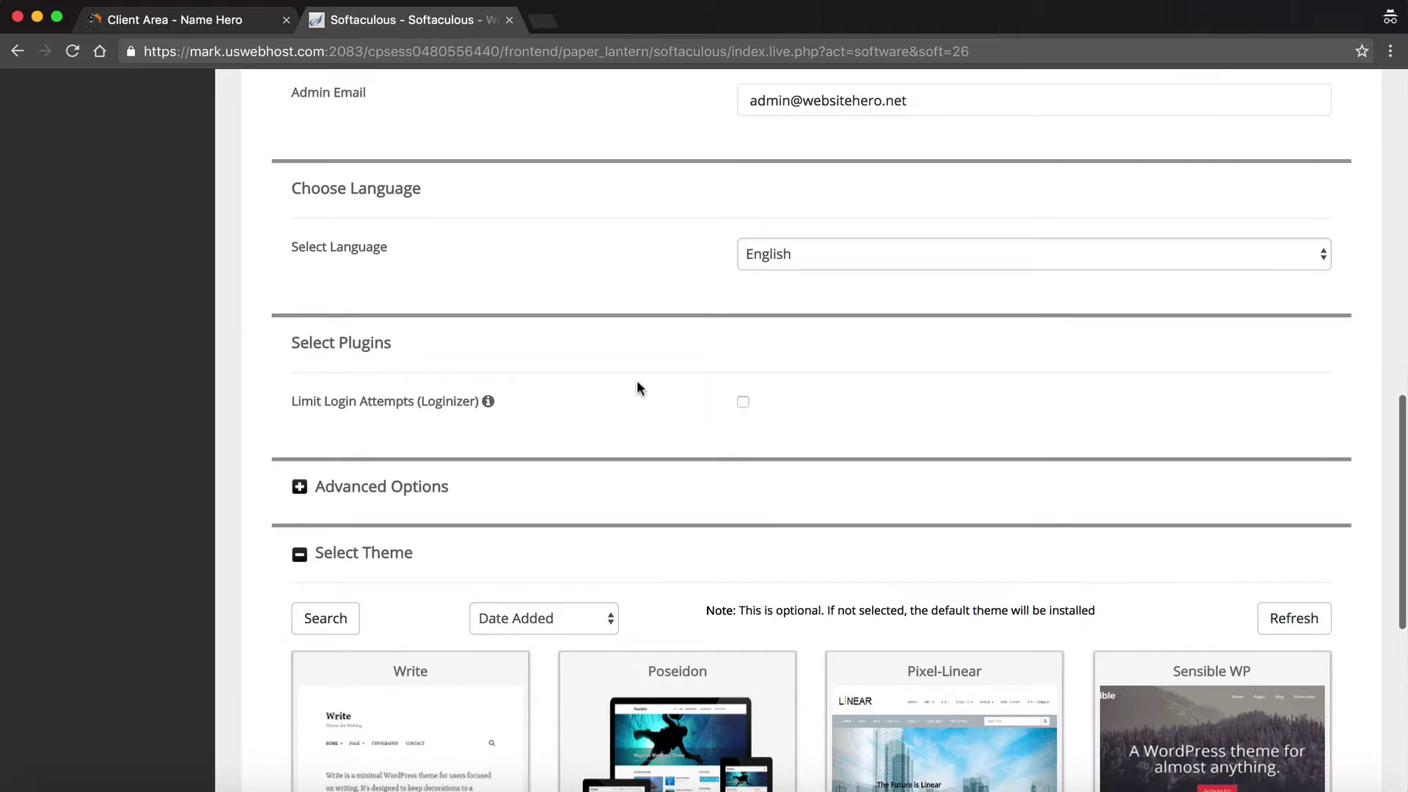
{"action": "left_click", "coordinate": [821, 252]}
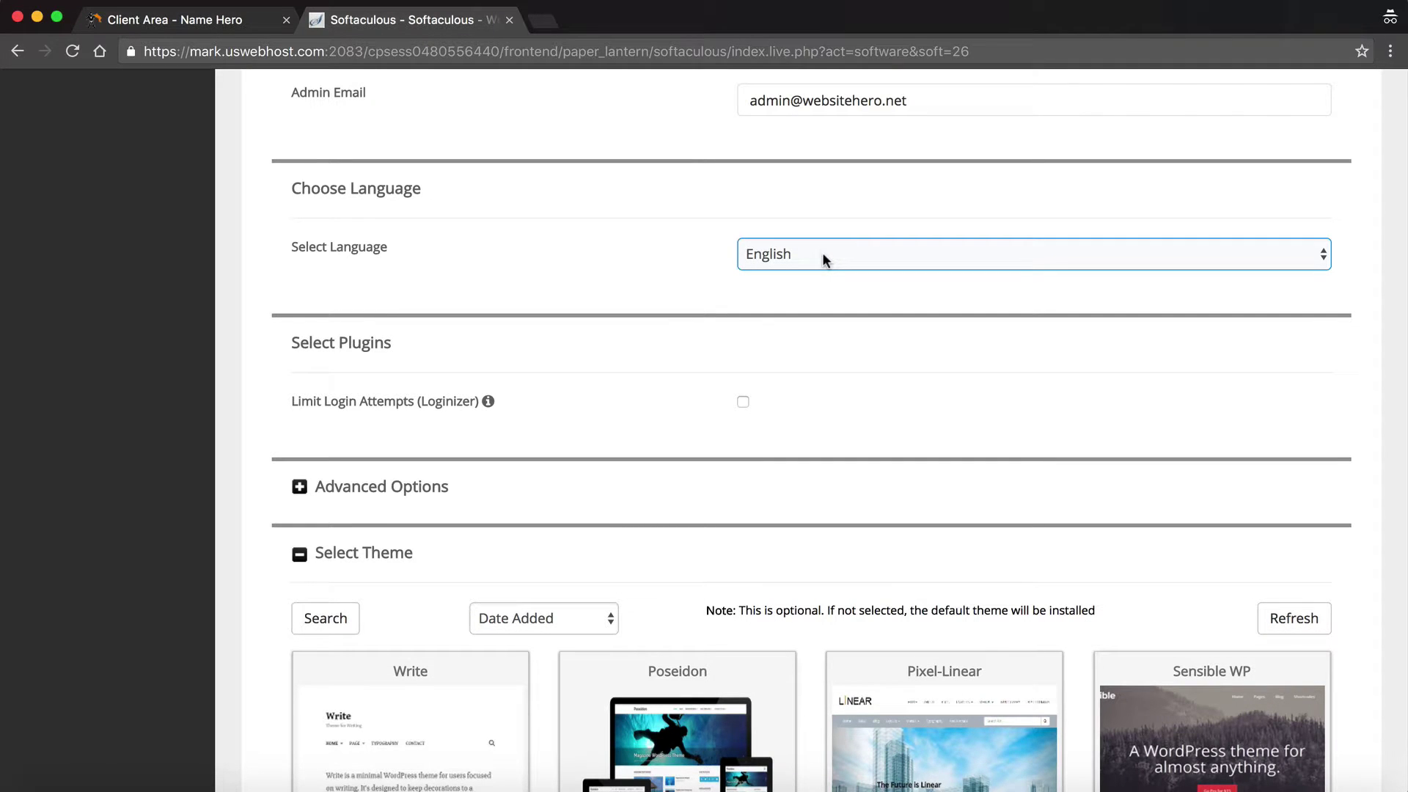
{"action": "left_click", "coordinate": [821, 256]}
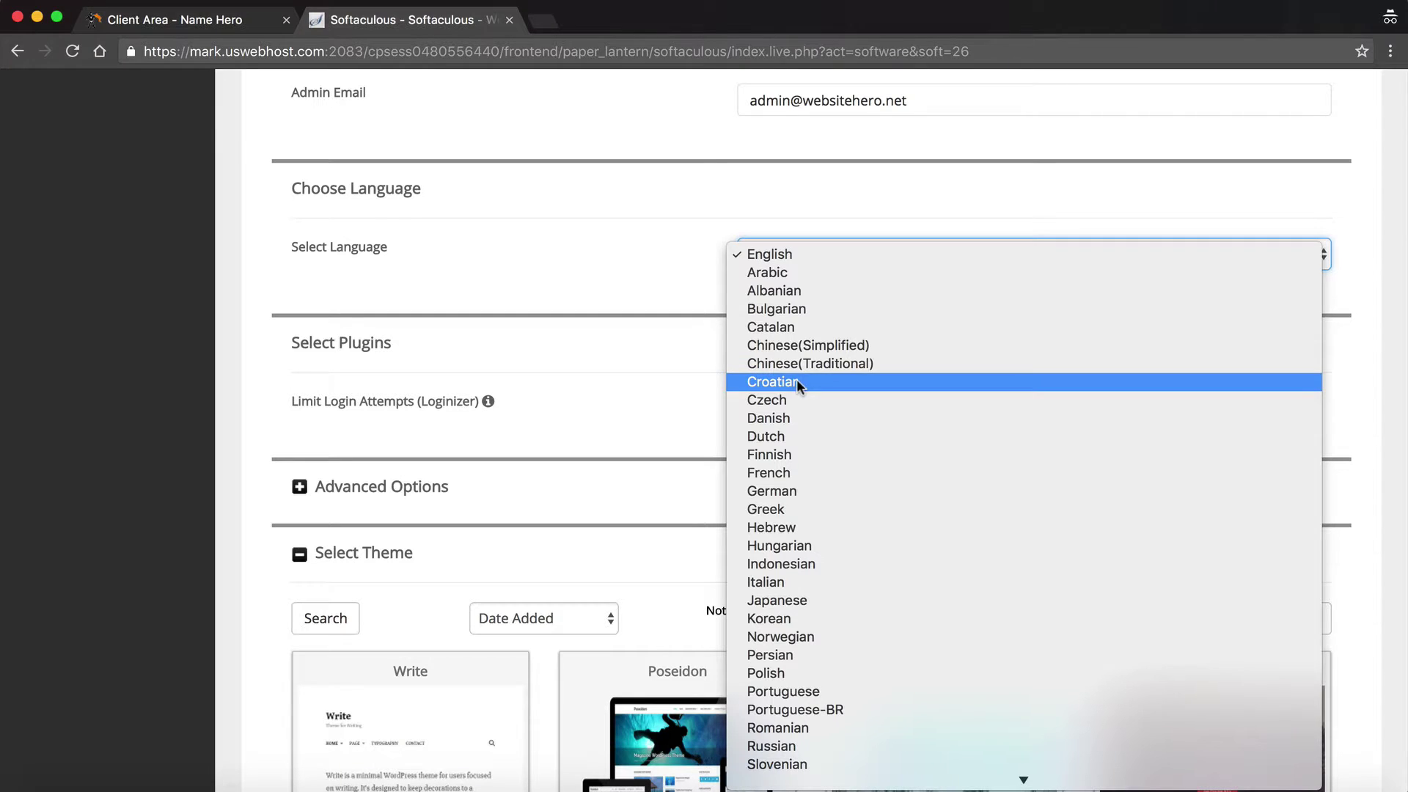
{"action": "left_click", "coordinate": [525, 245]}
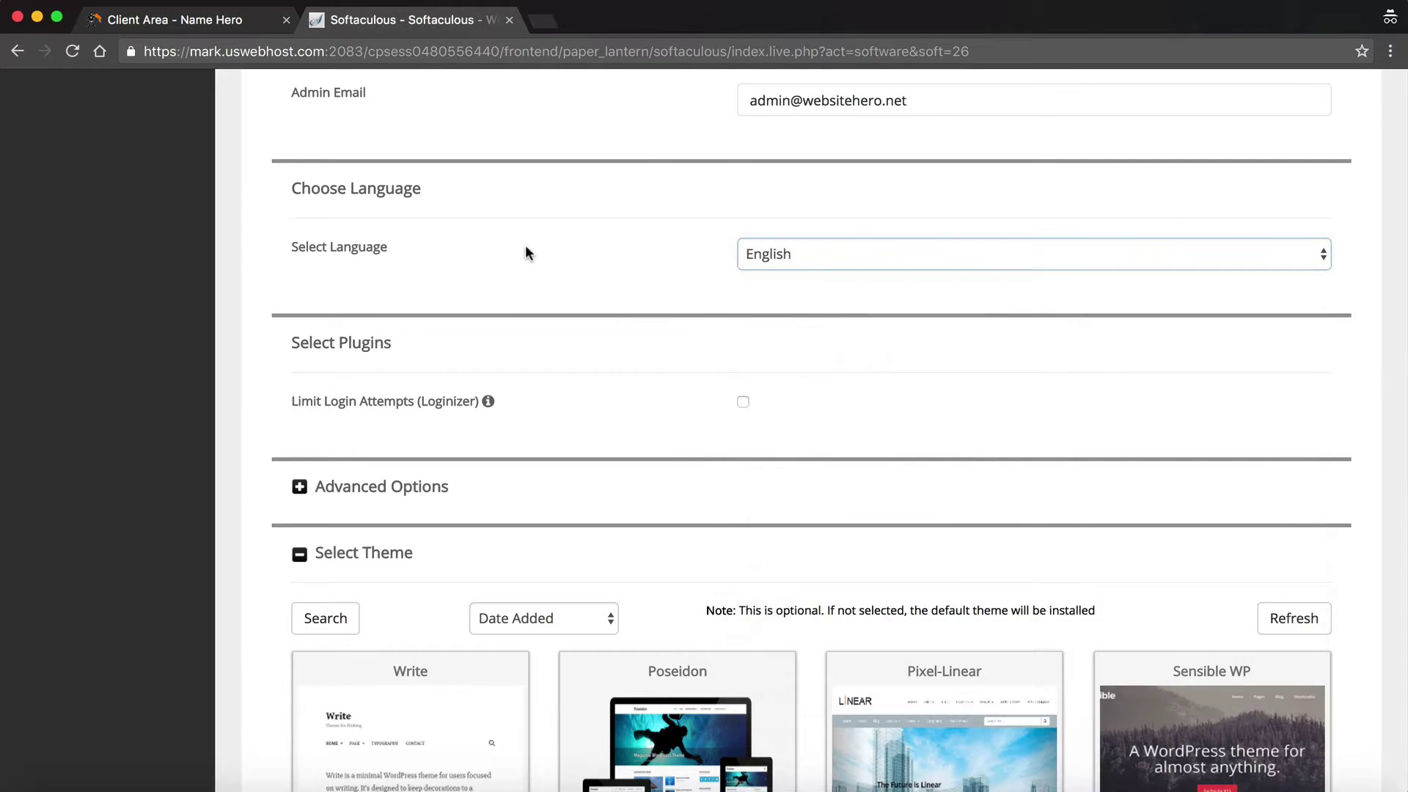
- Expand Advanced Options, revealing database wp178 and table prefix wpm9_
{"action": "scroll", "coordinate": [525, 244], "scroll_direction": "down", "scroll_amount": 3}
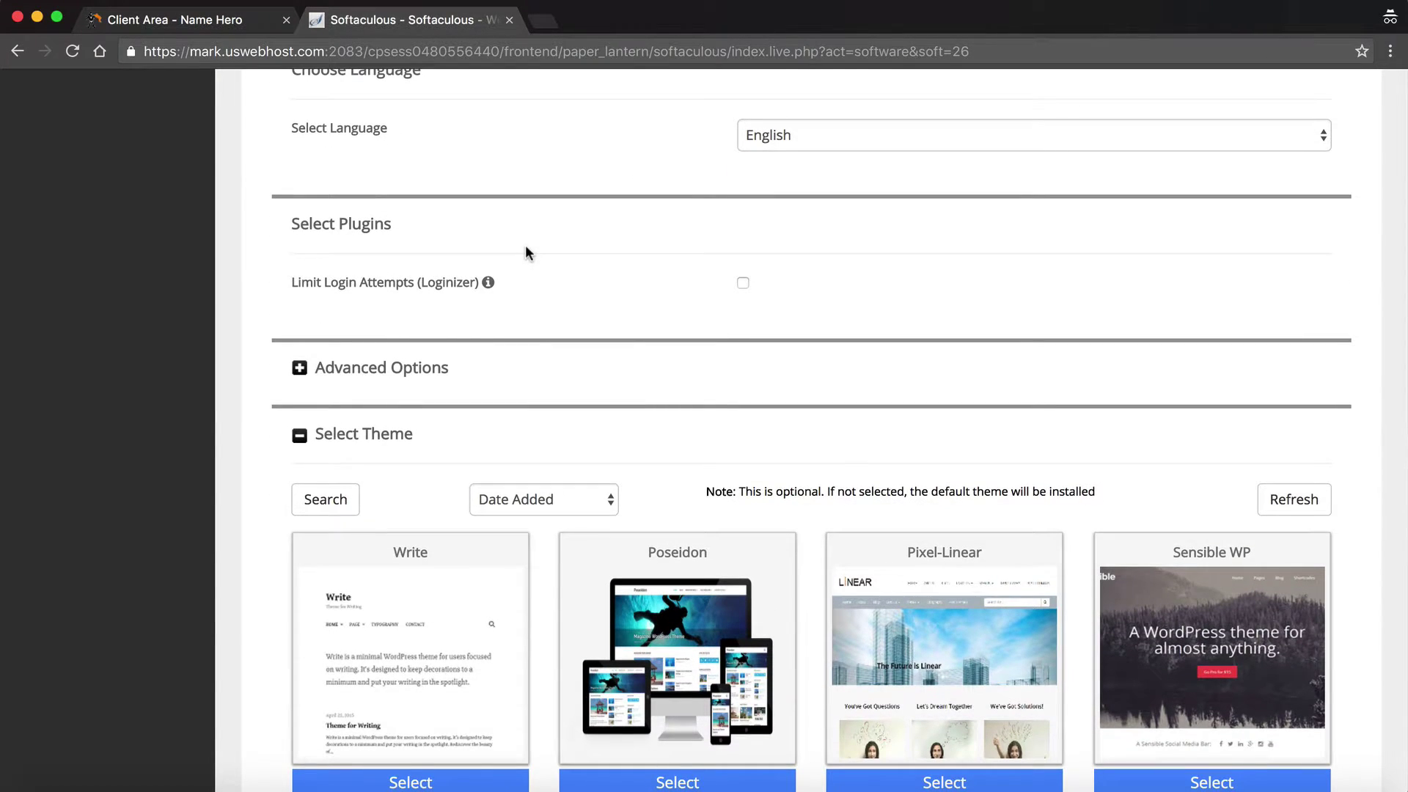
{"action": "scroll", "coordinate": [525, 249], "scroll_direction": "down", "scroll_amount": 1}
{"action": "mouse_move", "coordinate": [507, 235]}
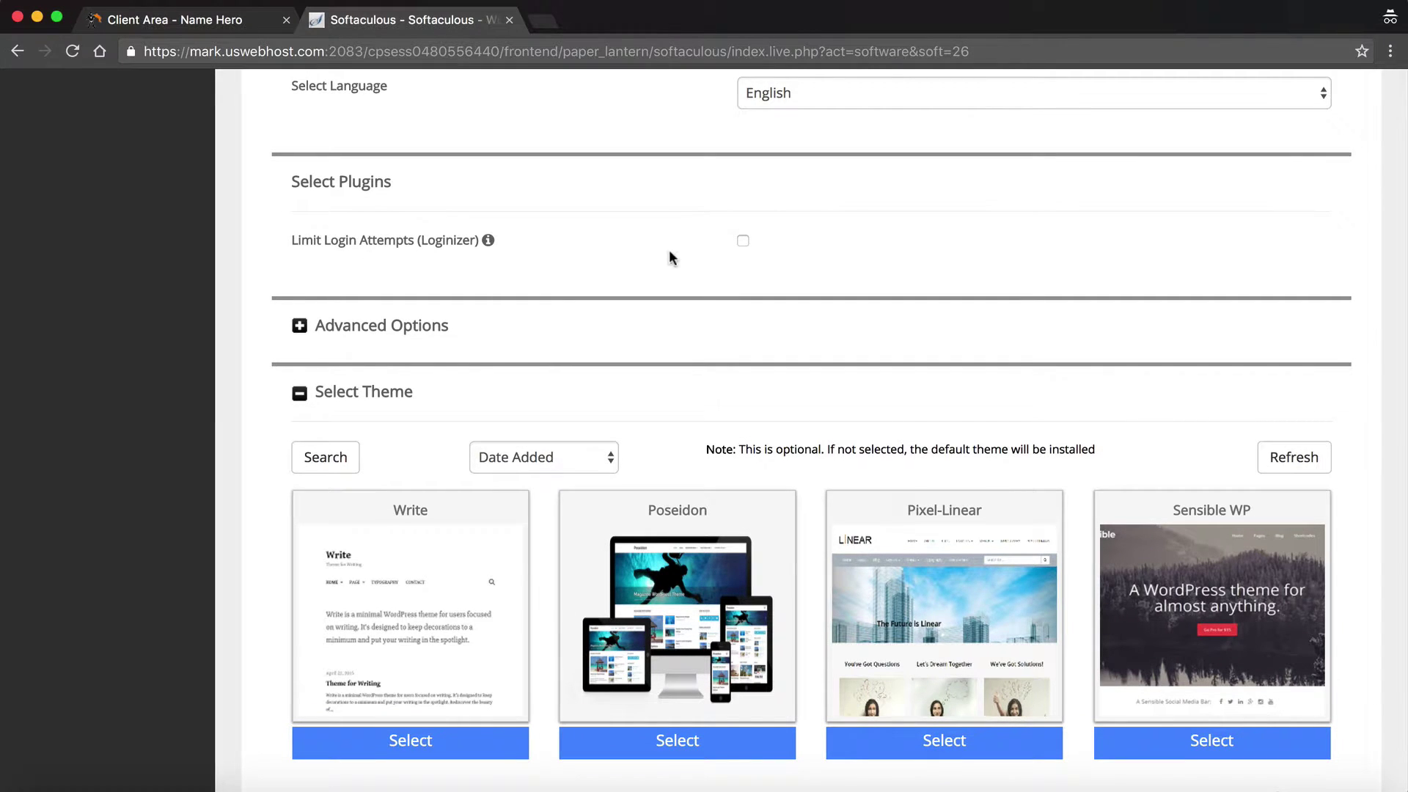
{"action": "scroll", "coordinate": [668, 250], "scroll_direction": "down", "scroll_amount": 1}
{"action": "left_click", "coordinate": [302, 277]}
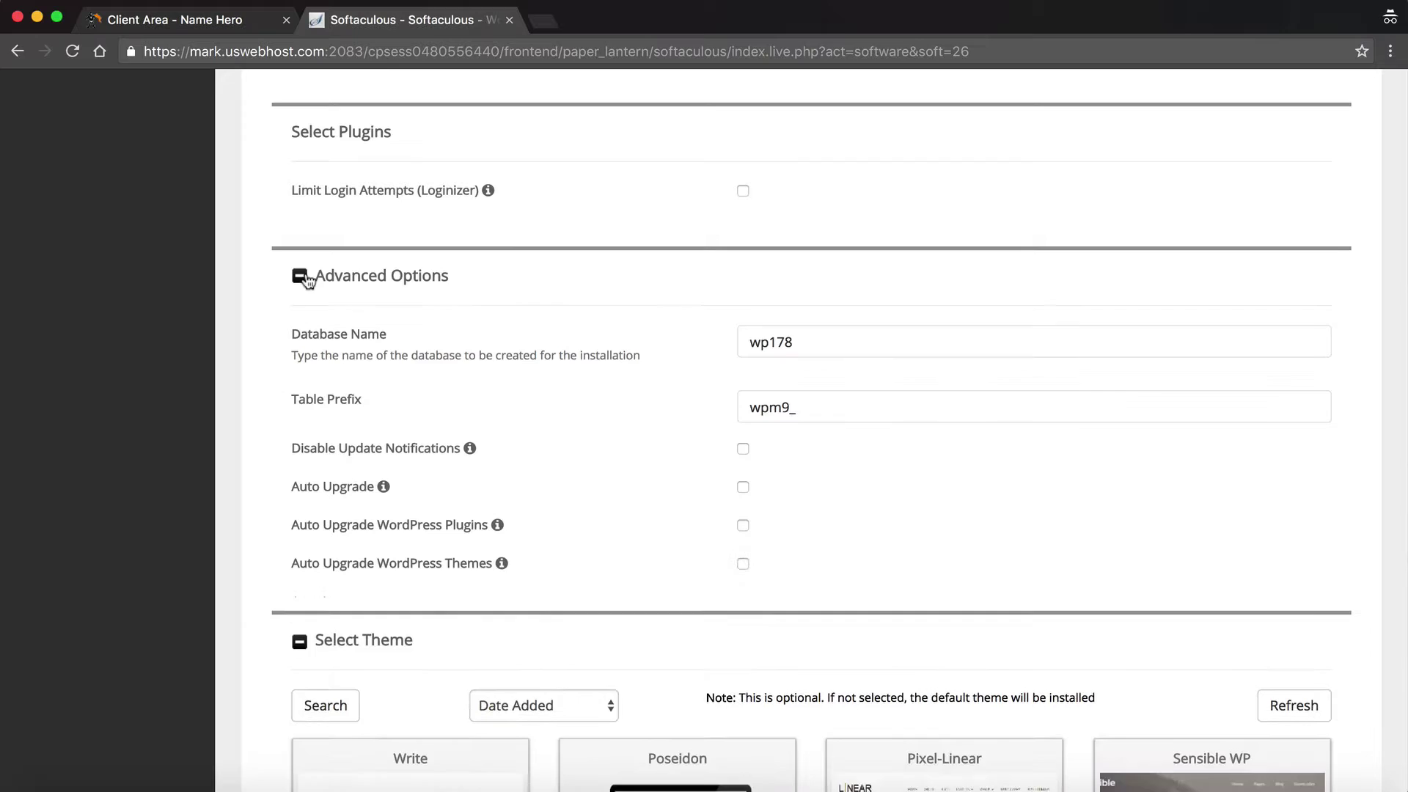
{"action": "scroll", "coordinate": [307, 279], "scroll_direction": "down", "scroll_amount": 2}
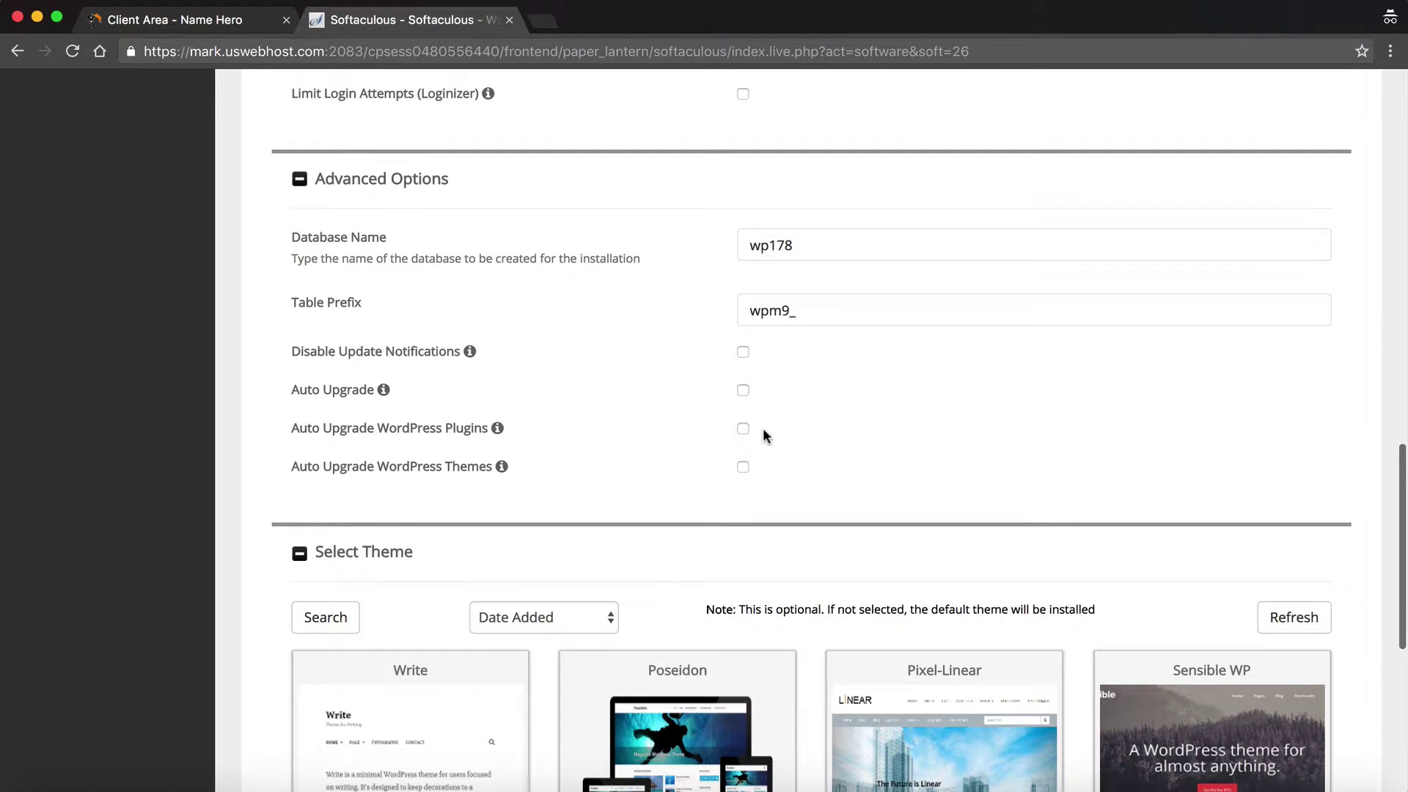
{"action": "scroll", "coordinate": [743, 452], "scroll_direction": "down", "scroll_amount": 1}
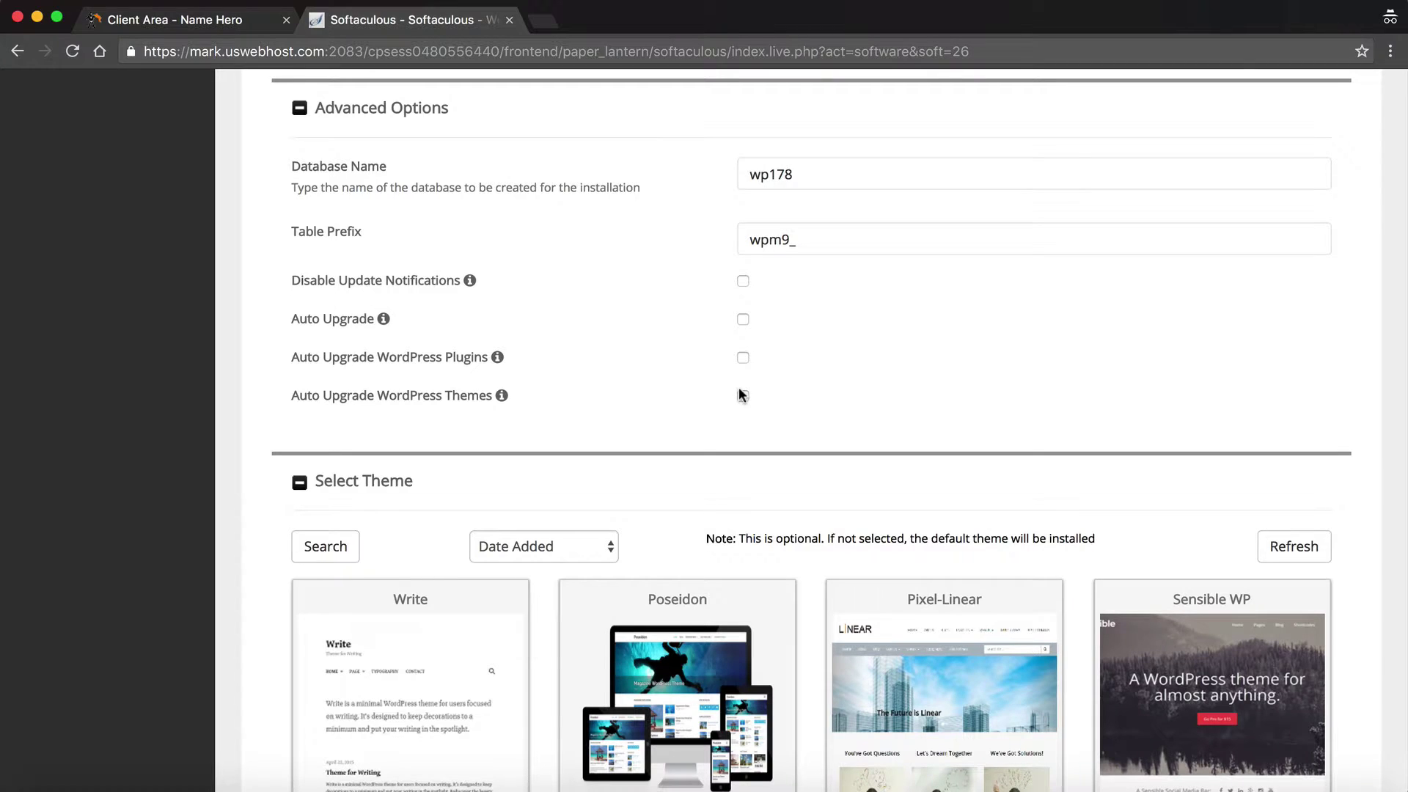
{"action": "scroll", "coordinate": [740, 395], "scroll_direction": "down", "scroll_amount": 5}
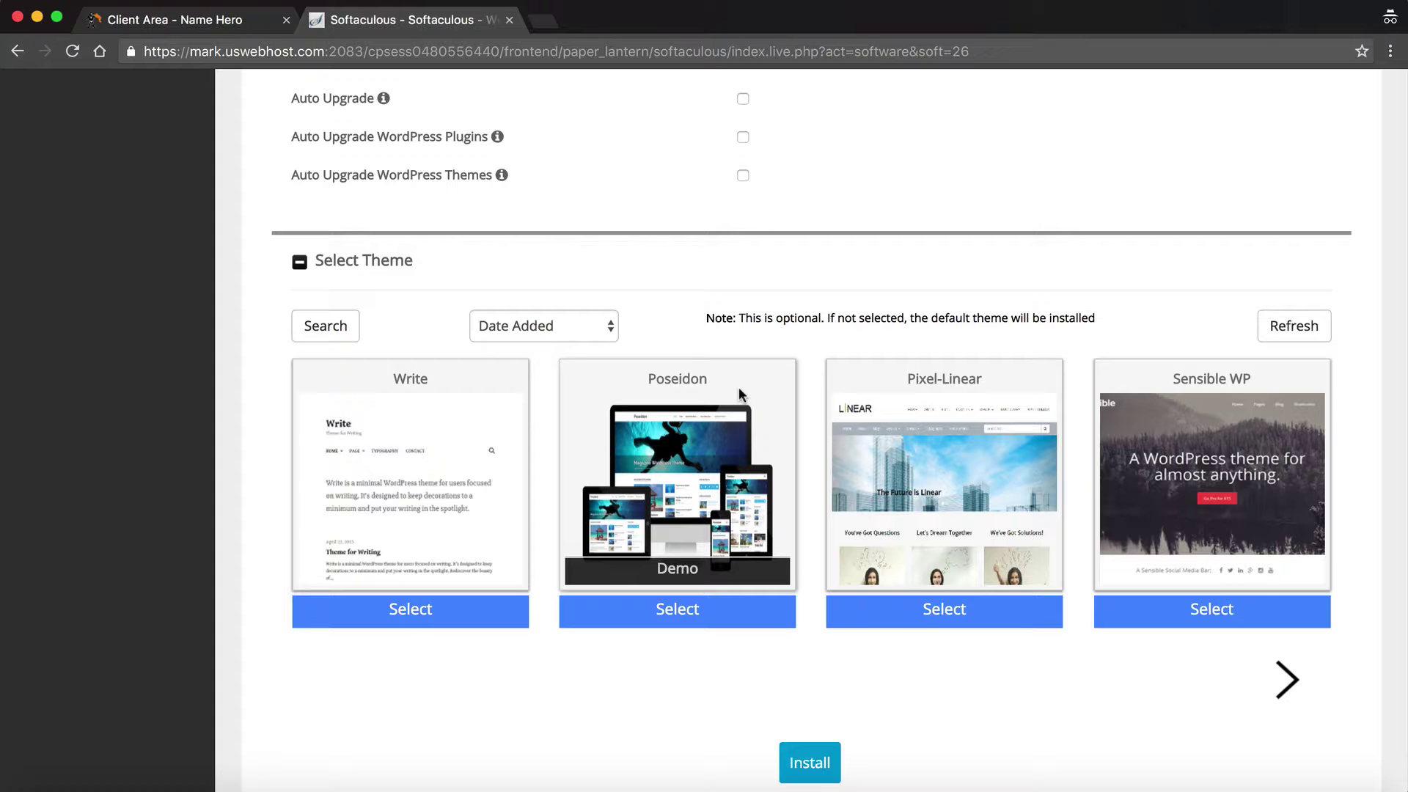
- Page through the theme gallery until Destin Basic, InstaAppointment Lite, Adventurous and Catch Responsive appear
{"action": "scroll", "coordinate": [747, 359], "scroll_direction": "down", "scroll_amount": 2}
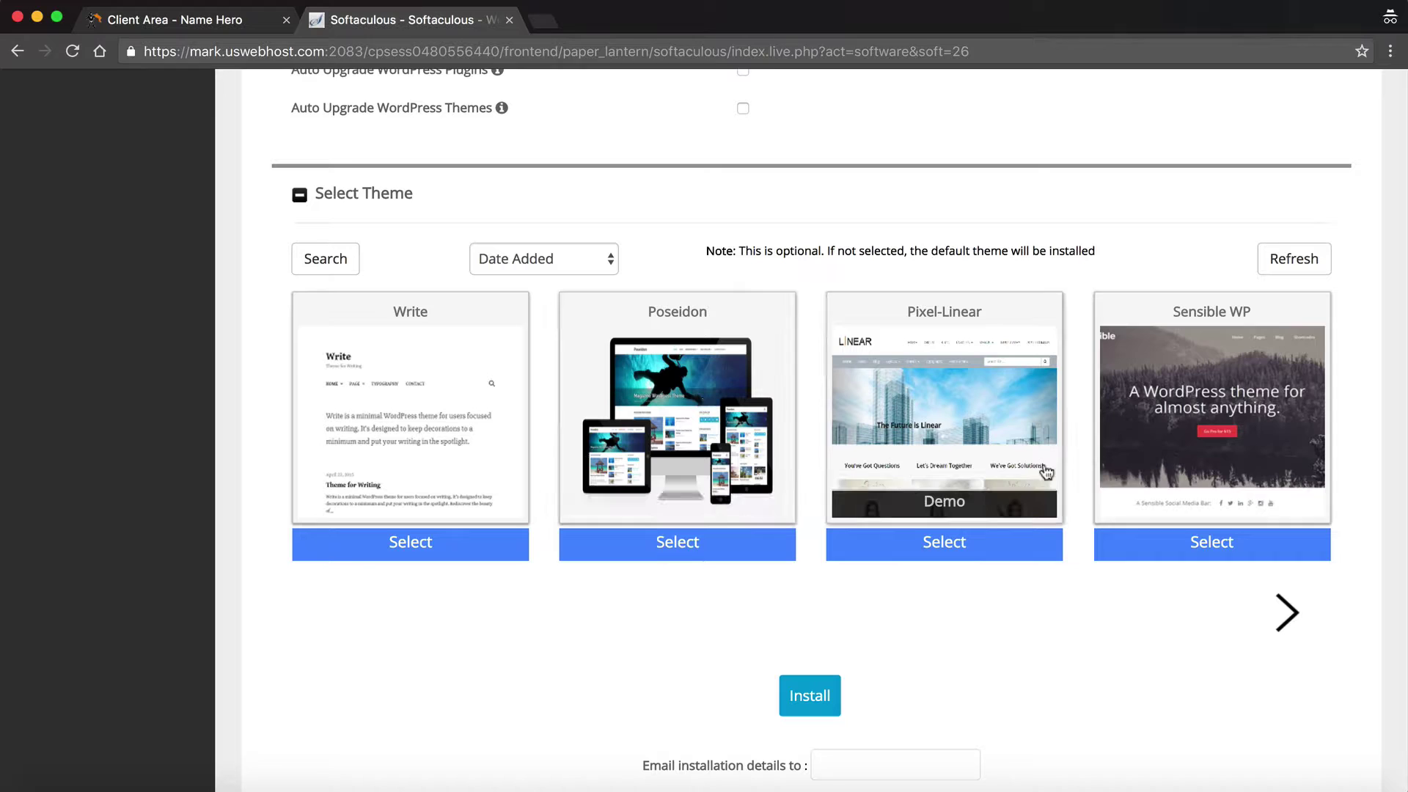
{"action": "left_click", "coordinate": [1282, 608]}
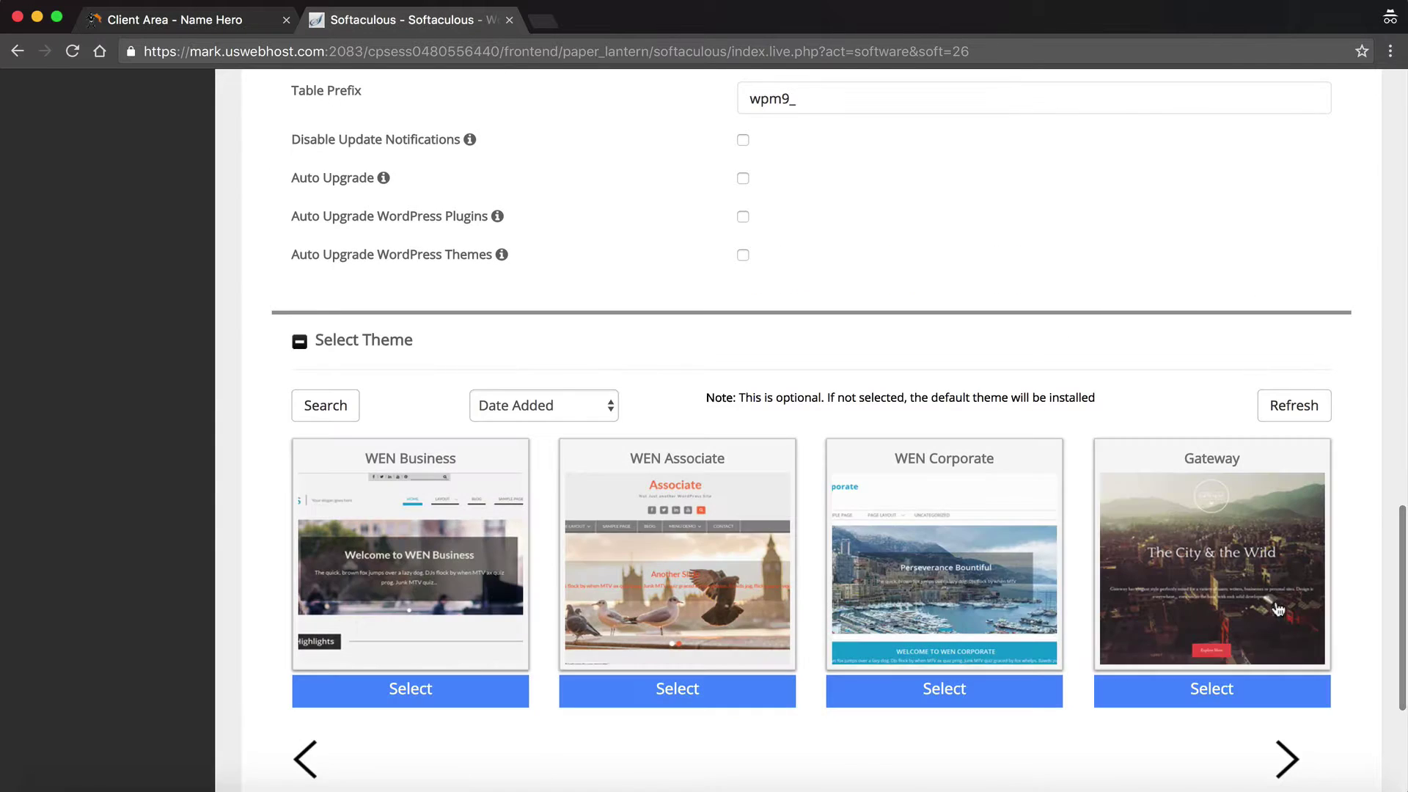
{"action": "scroll", "coordinate": [945, 514], "scroll_direction": "down", "scroll_amount": 3}
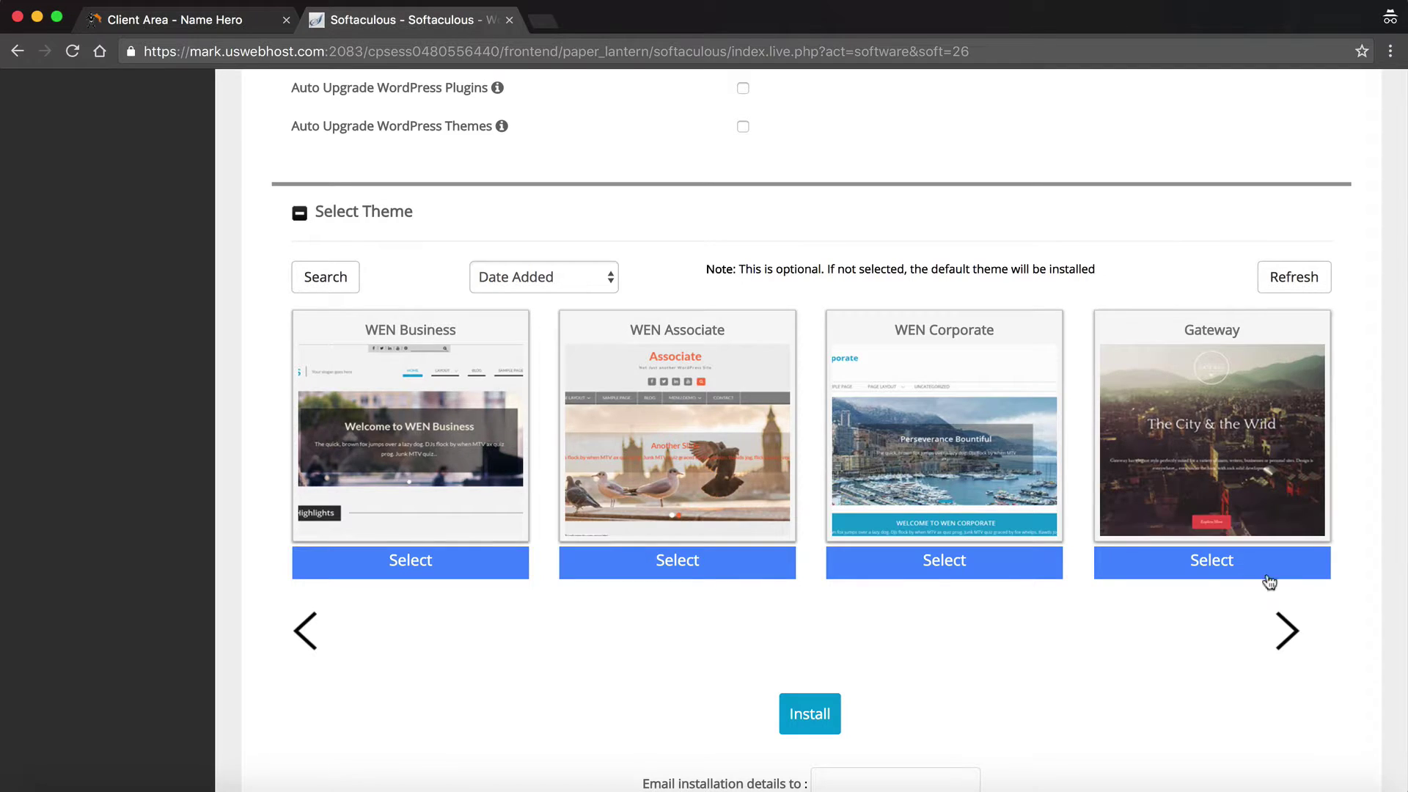
{"action": "left_click", "coordinate": [1284, 623]}
{"action": "scroll", "coordinate": [1203, 614], "scroll_direction": "down", "scroll_amount": 2}
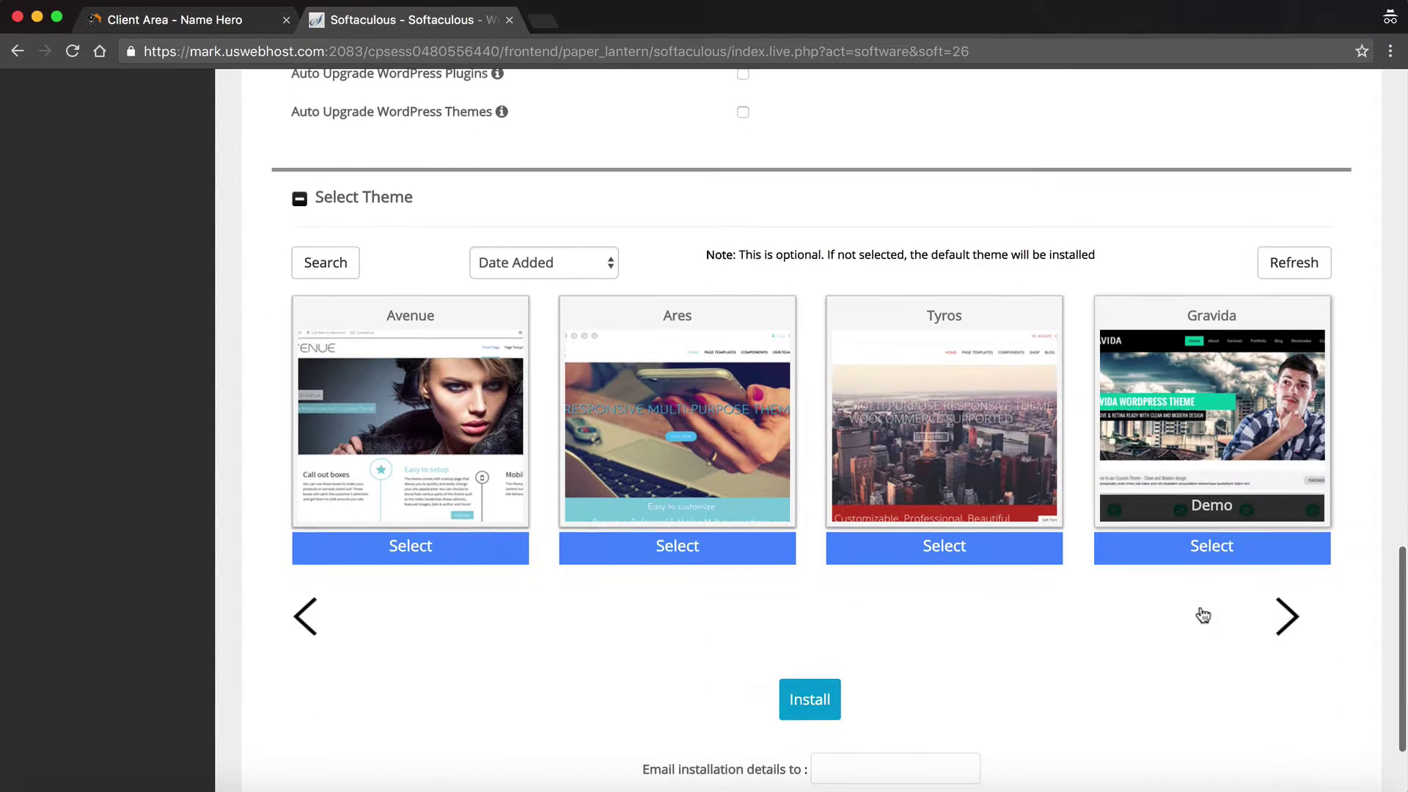
{"action": "left_click", "coordinate": [1288, 619]}
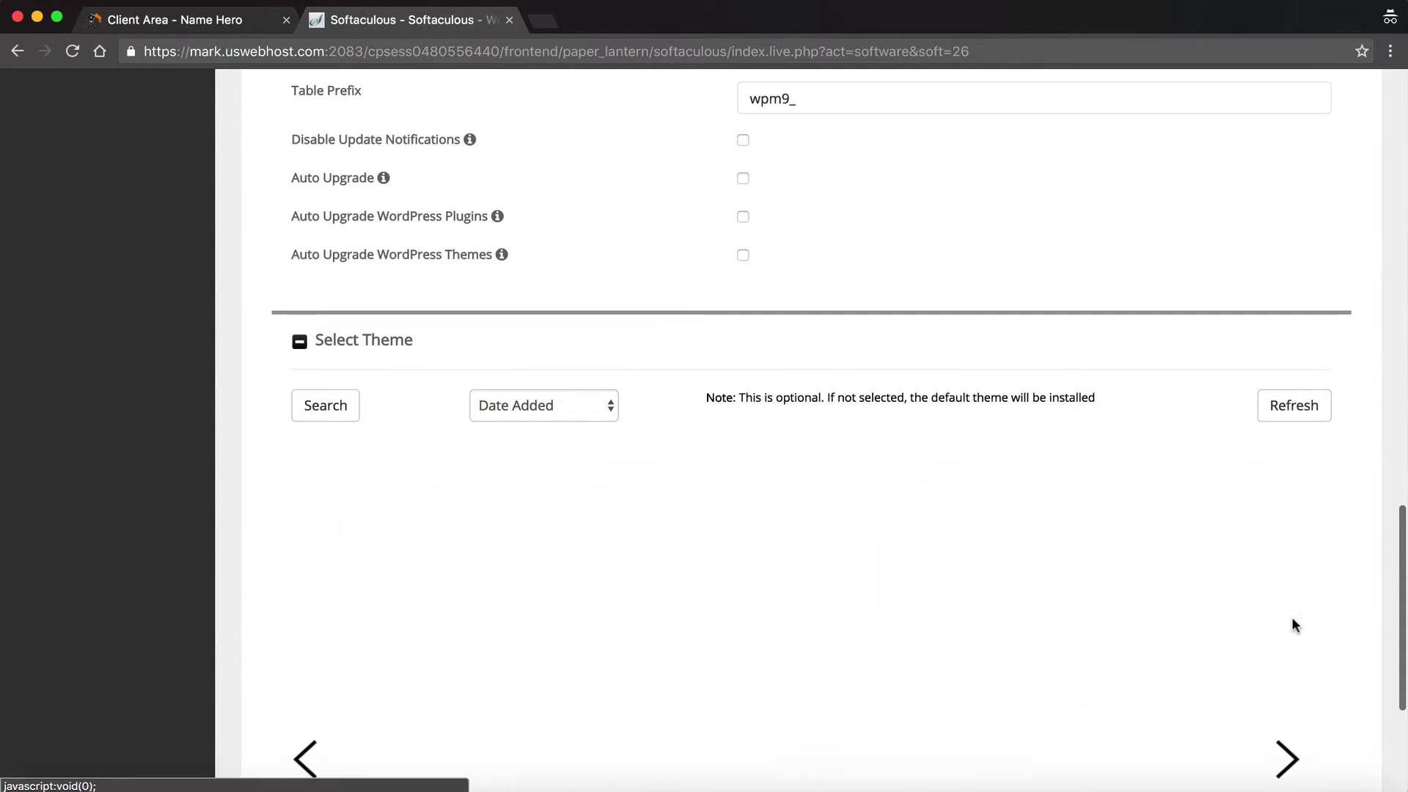
{"action": "scroll", "coordinate": [807, 440], "scroll_direction": "down", "scroll_amount": 2}
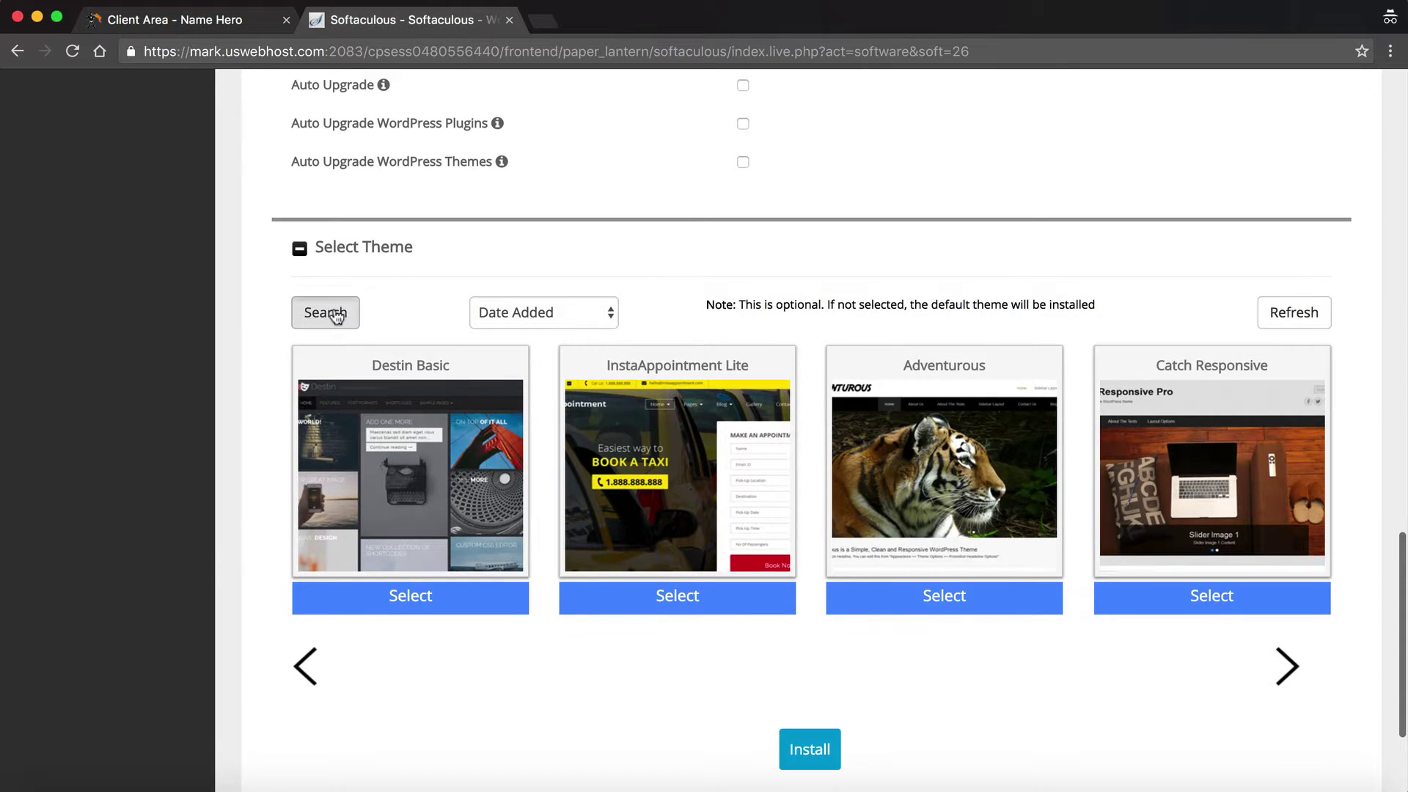
- Open the theme search and look up themes matching 'blog'
{"action": "left_click", "coordinate": [327, 310]}
{"action": "scroll", "coordinate": [585, 370], "scroll_direction": "down", "scroll_amount": 10}
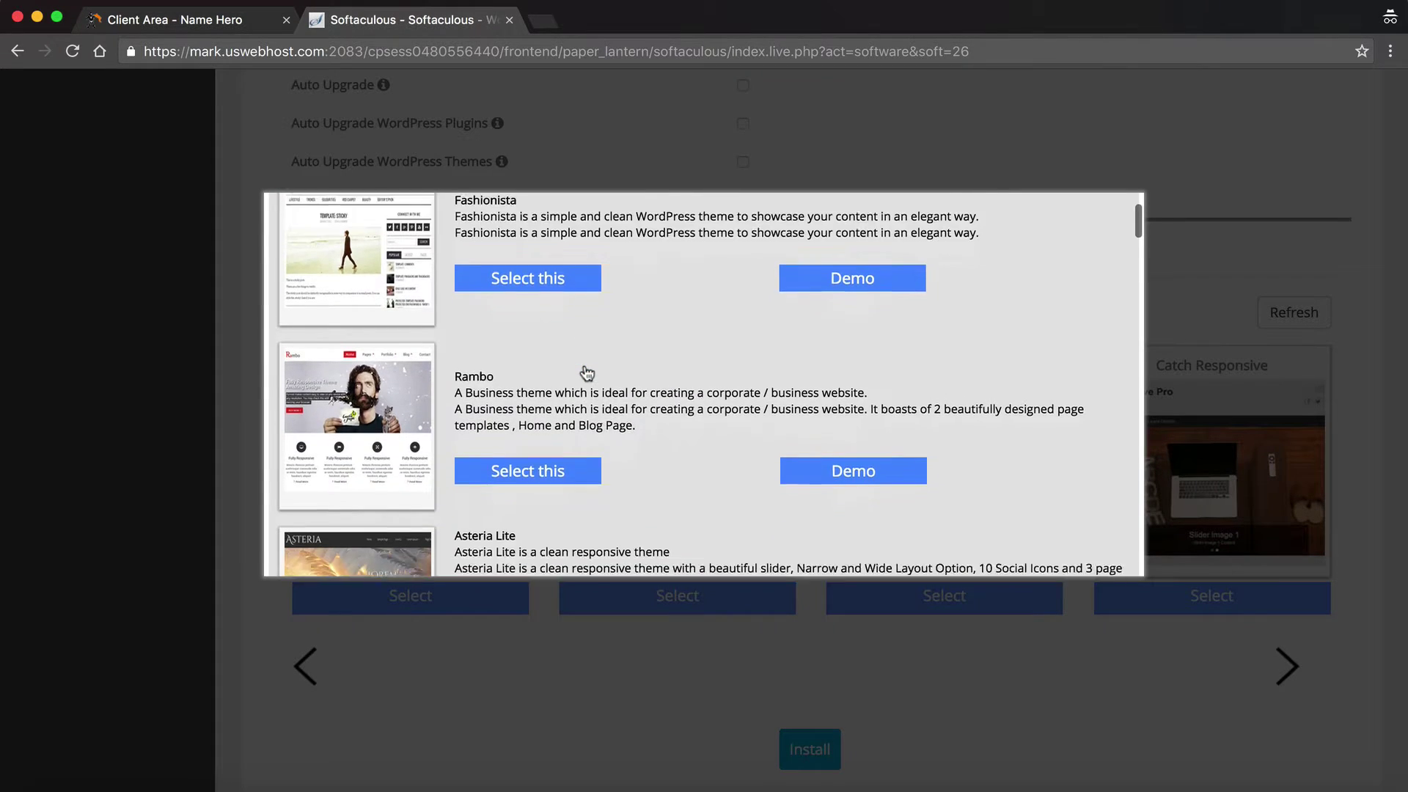
{"action": "scroll", "coordinate": [583, 364], "scroll_direction": "down", "scroll_amount": 4}
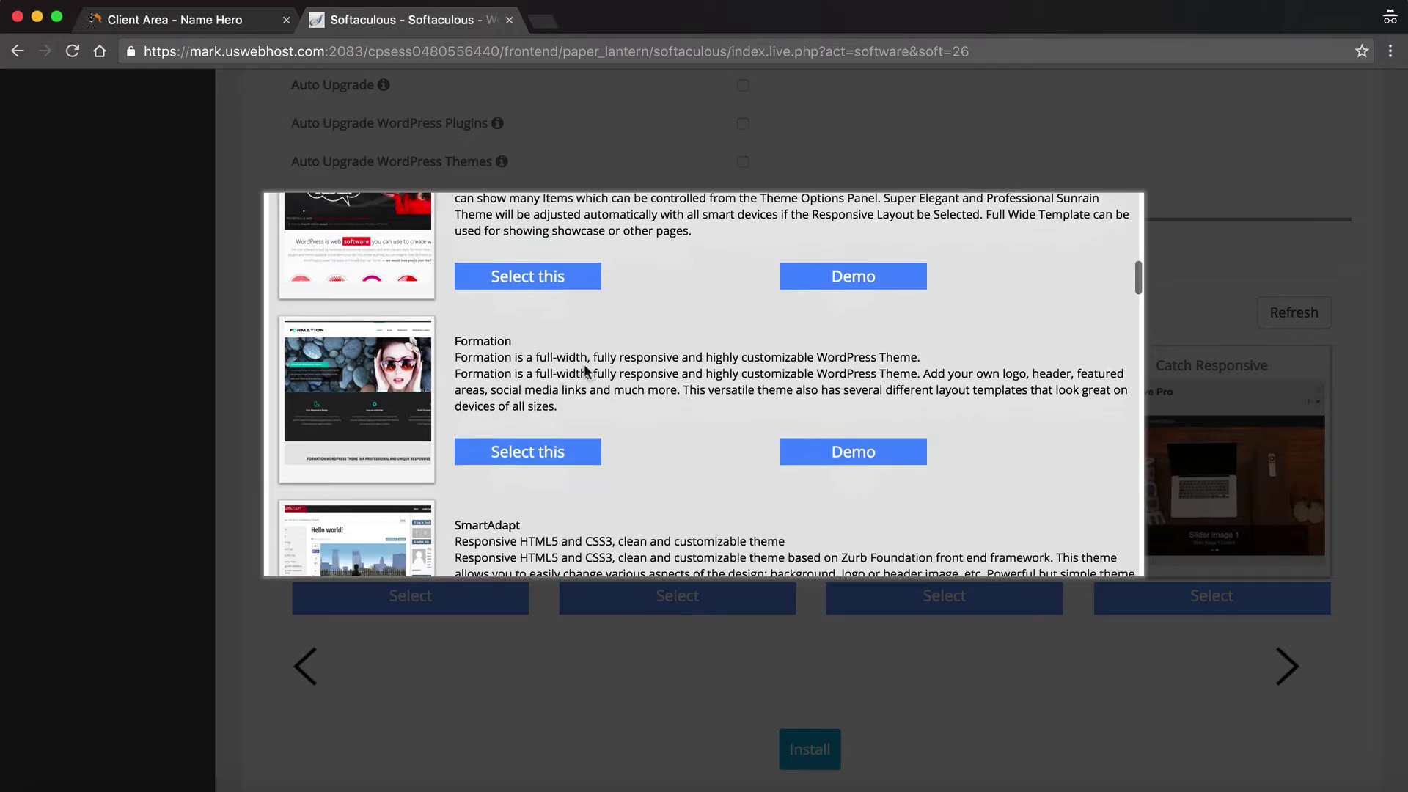
{"action": "scroll", "coordinate": [583, 364], "scroll_direction": "up", "scroll_amount": 5}
{"action": "left_click", "coordinate": [587, 372]}
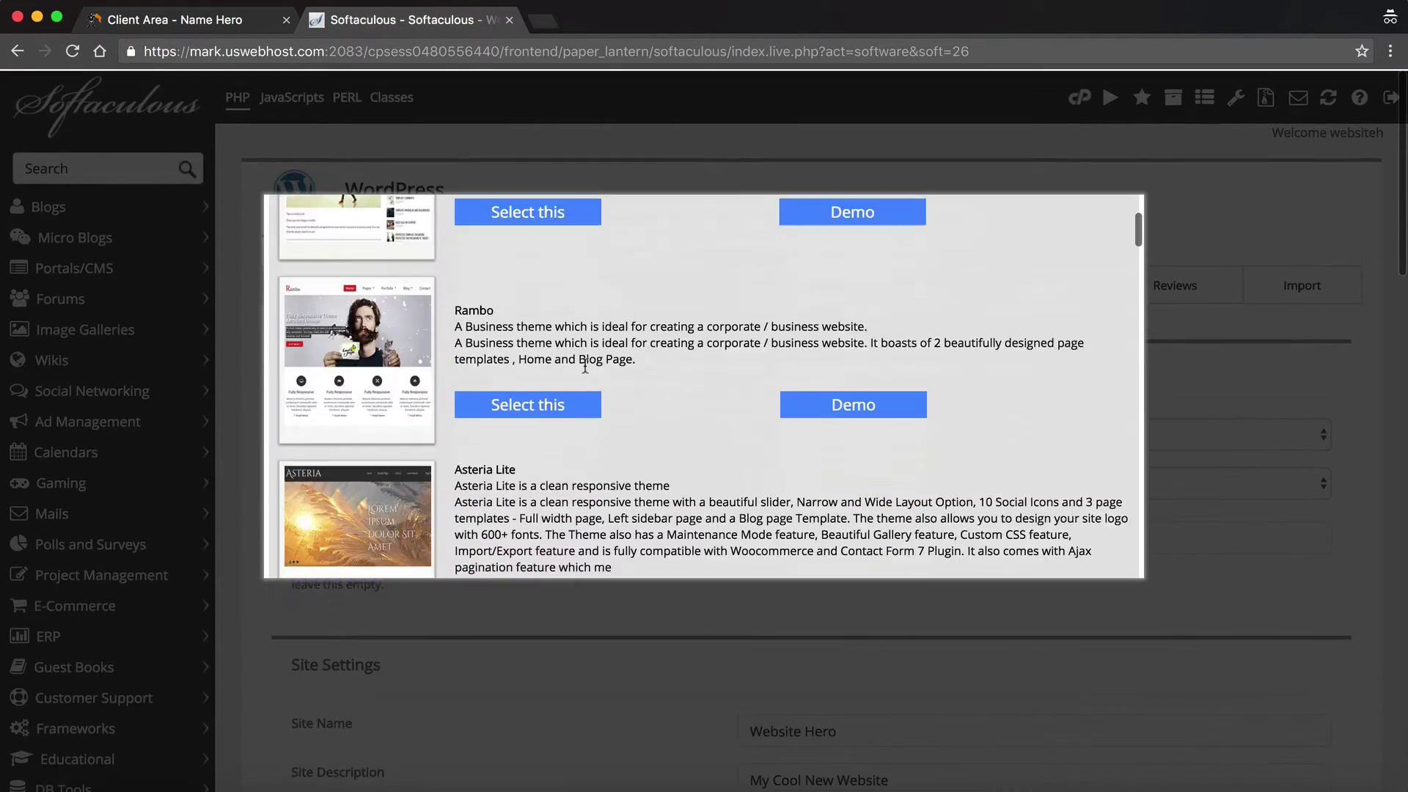
{"action": "scroll", "coordinate": [585, 364], "scroll_direction": "down", "scroll_amount": 5}
{"action": "scroll", "coordinate": [585, 365], "scroll_direction": "up", "scroll_amount": 8}
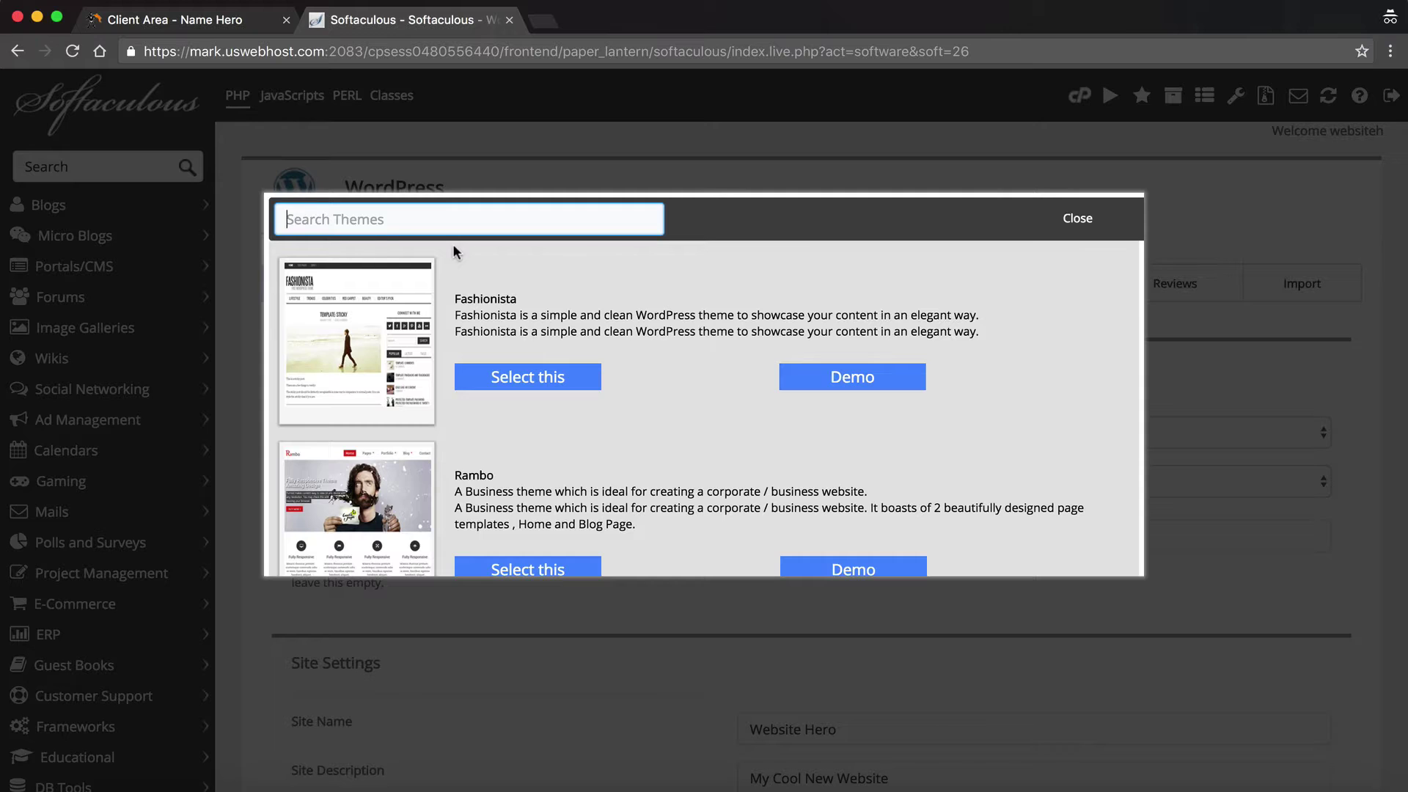
{"action": "type", "text": "blog"}
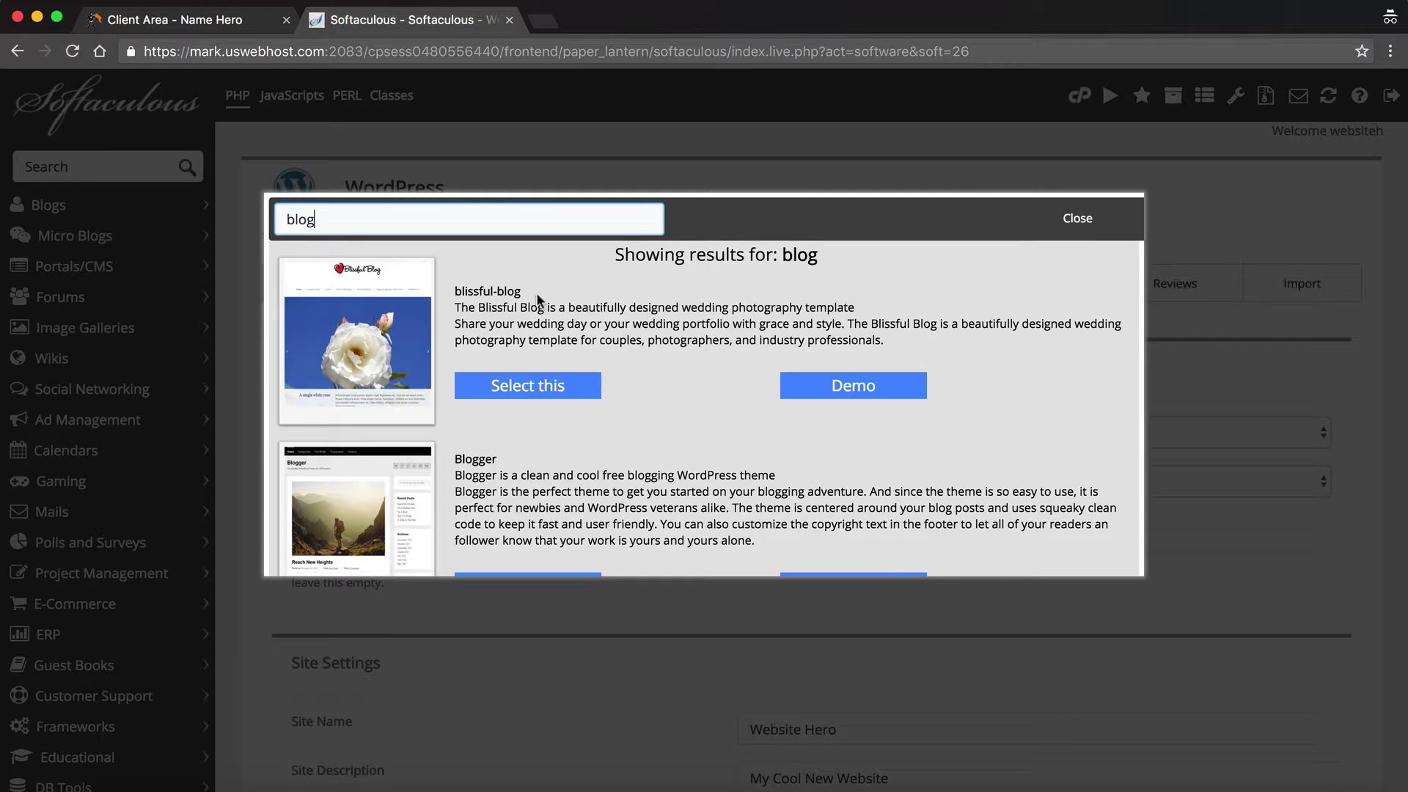
{"action": "scroll", "coordinate": [539, 319], "scroll_direction": "down", "scroll_amount": 3}
{"action": "scroll", "coordinate": [539, 319], "scroll_direction": "up", "scroll_amount": 2}
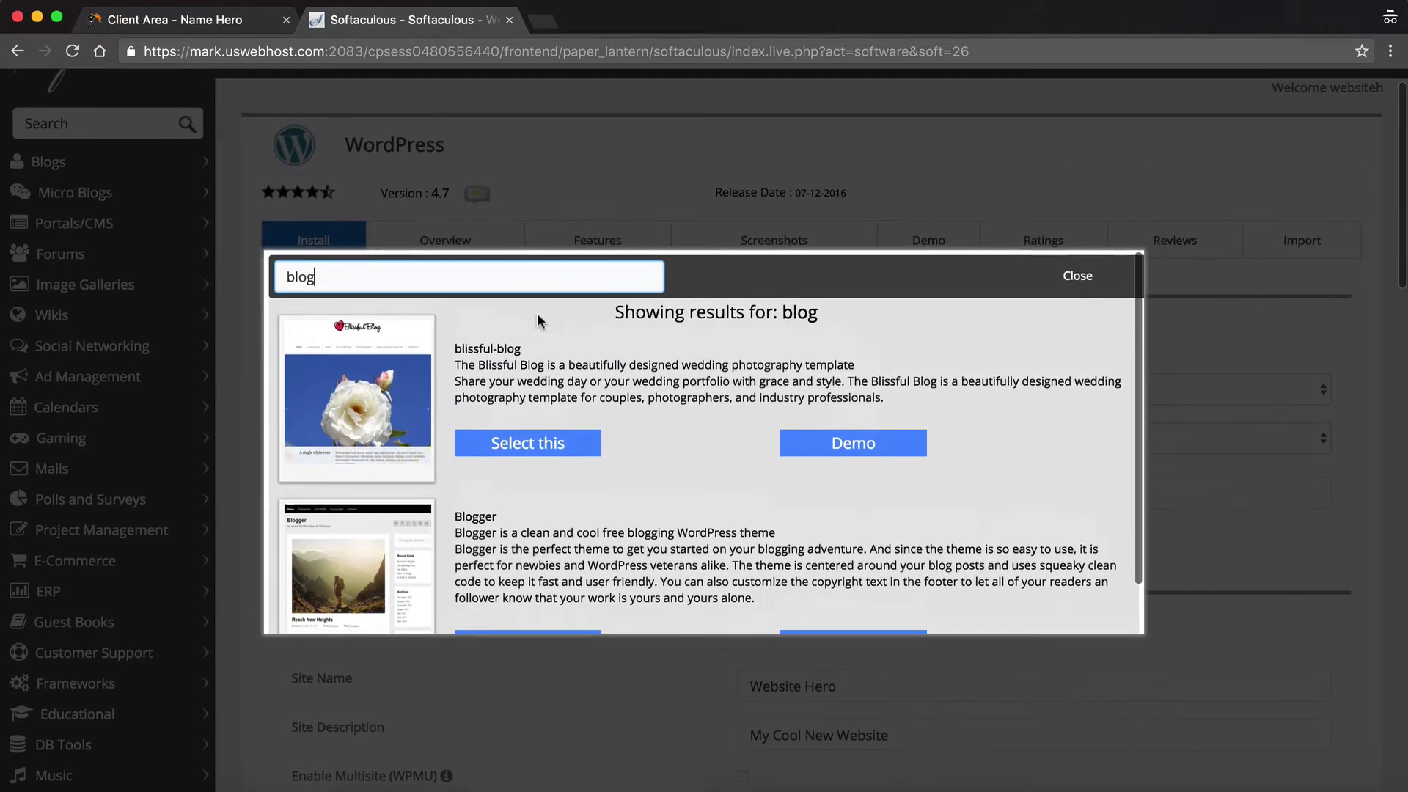
- Search themes for 'business' and select D5 Business Line after viewing its demo
{"action": "key", "text": "super+a"}
{"action": "type", "text": "cook"}
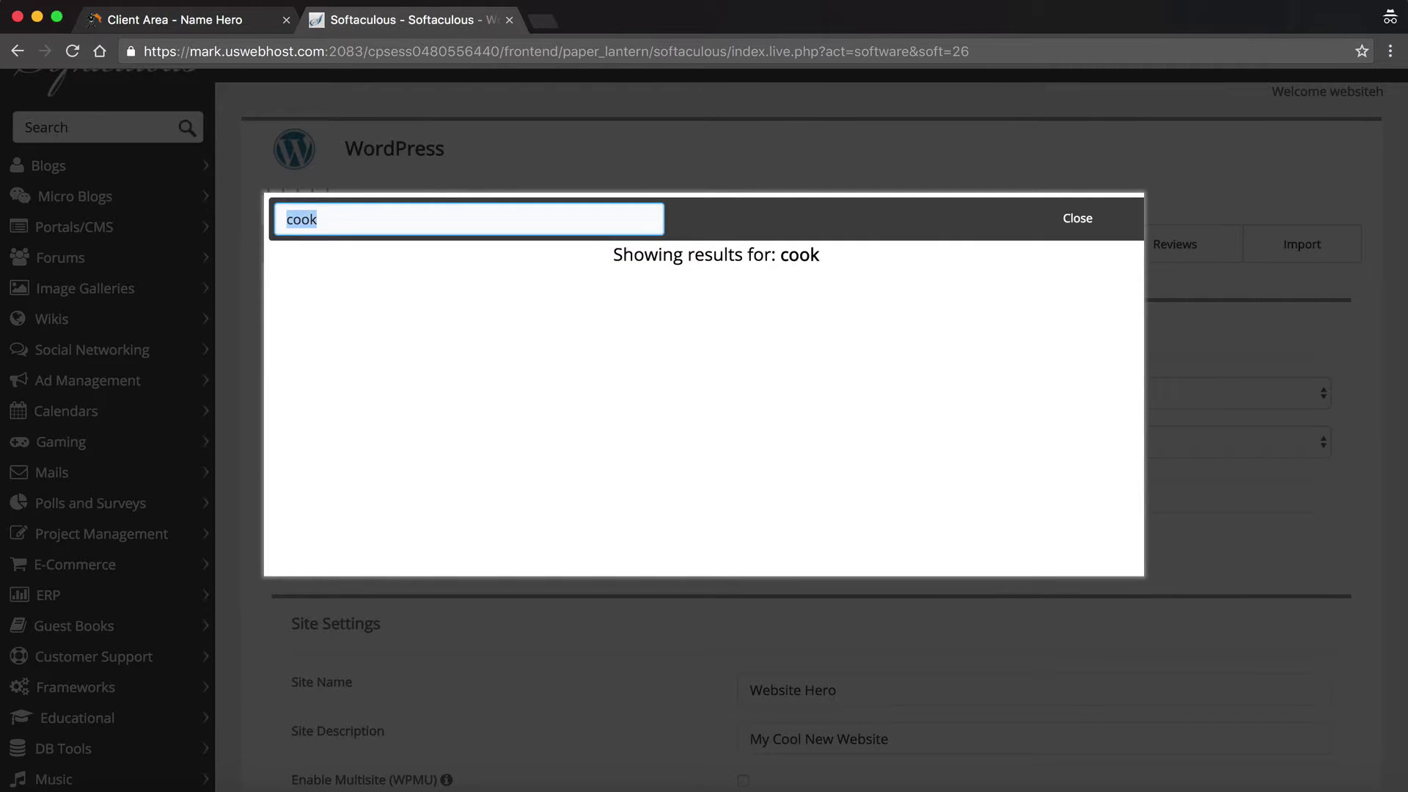
{"action": "type", "text": "business"}
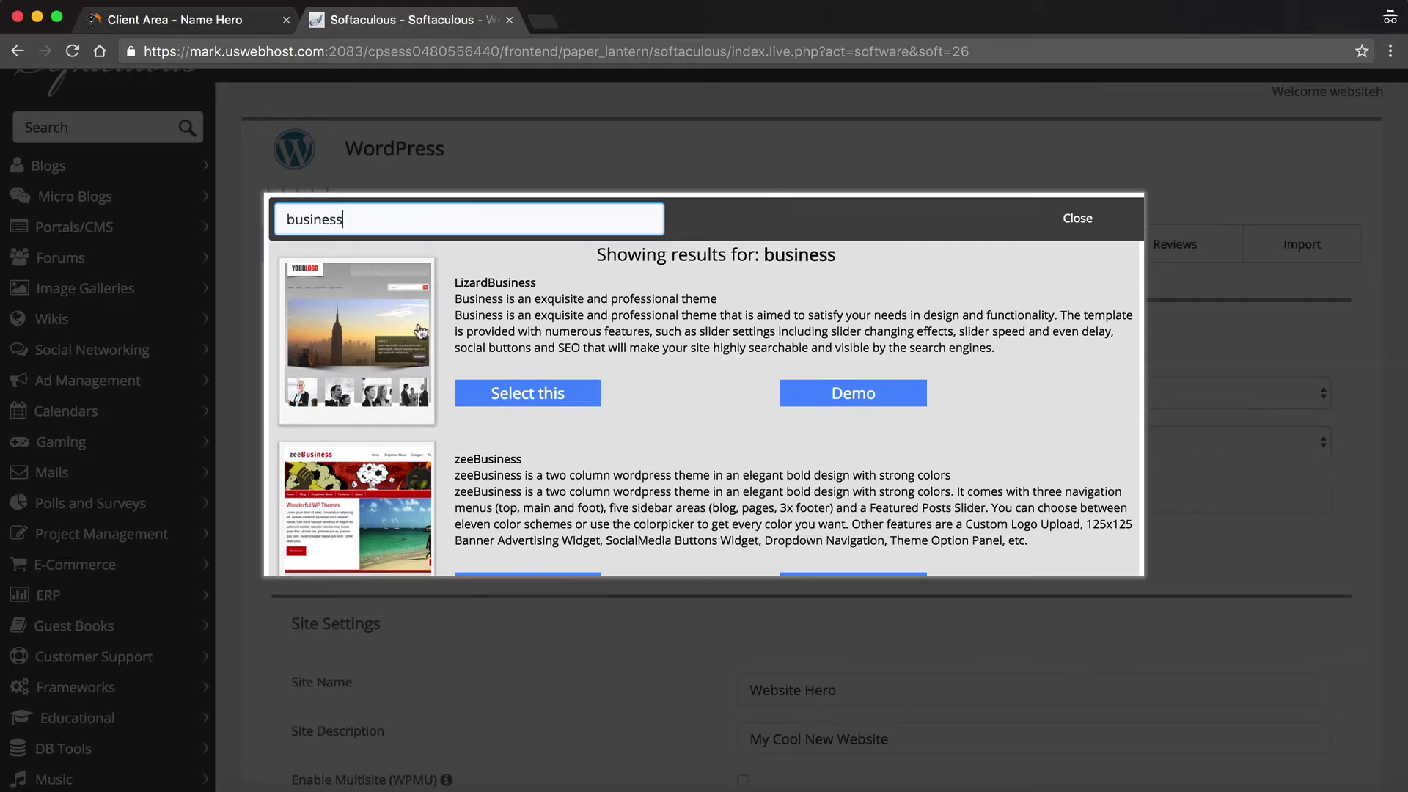
{"action": "scroll", "coordinate": [577, 355], "scroll_direction": "down", "scroll_amount": 5}
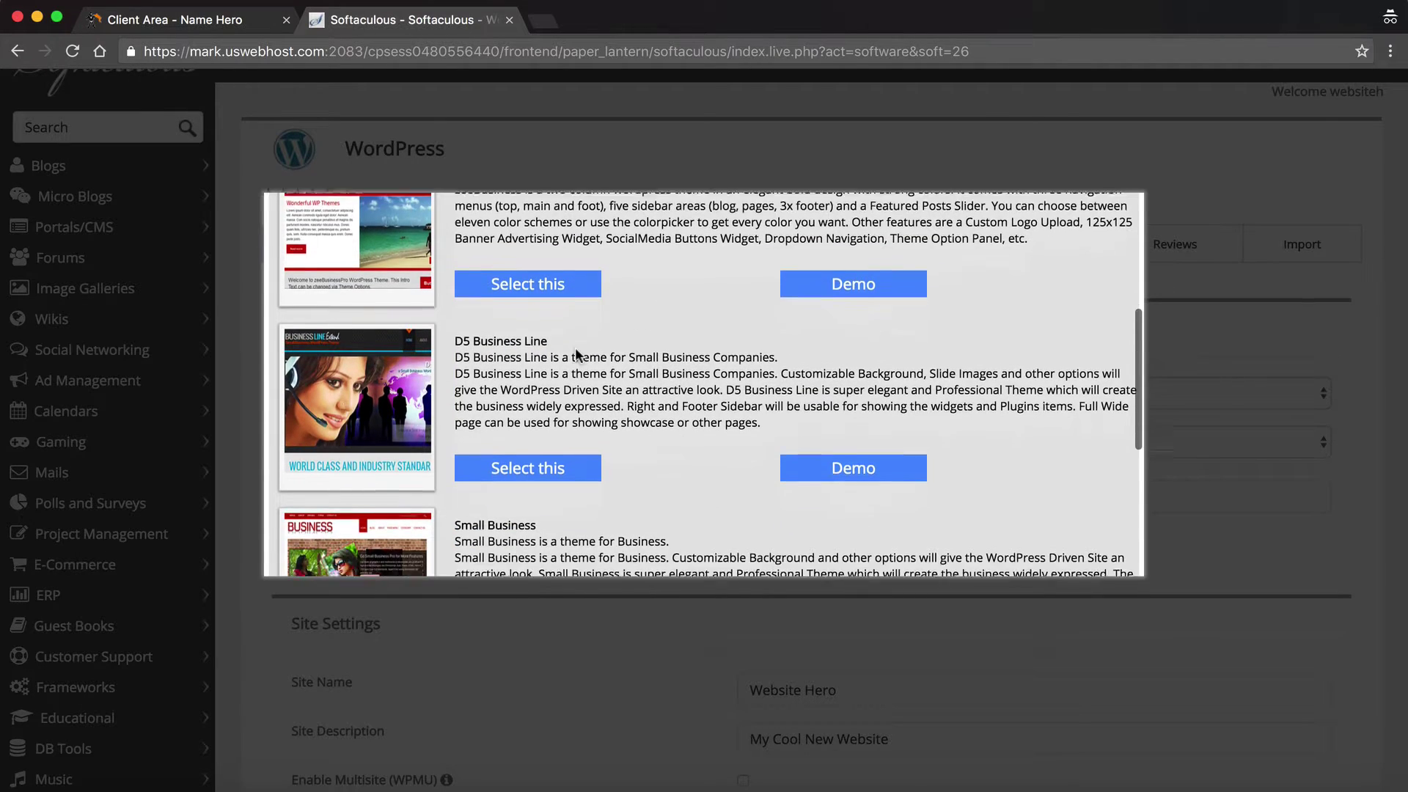
{"action": "scroll", "coordinate": [466, 387], "scroll_direction": "down", "scroll_amount": 3}
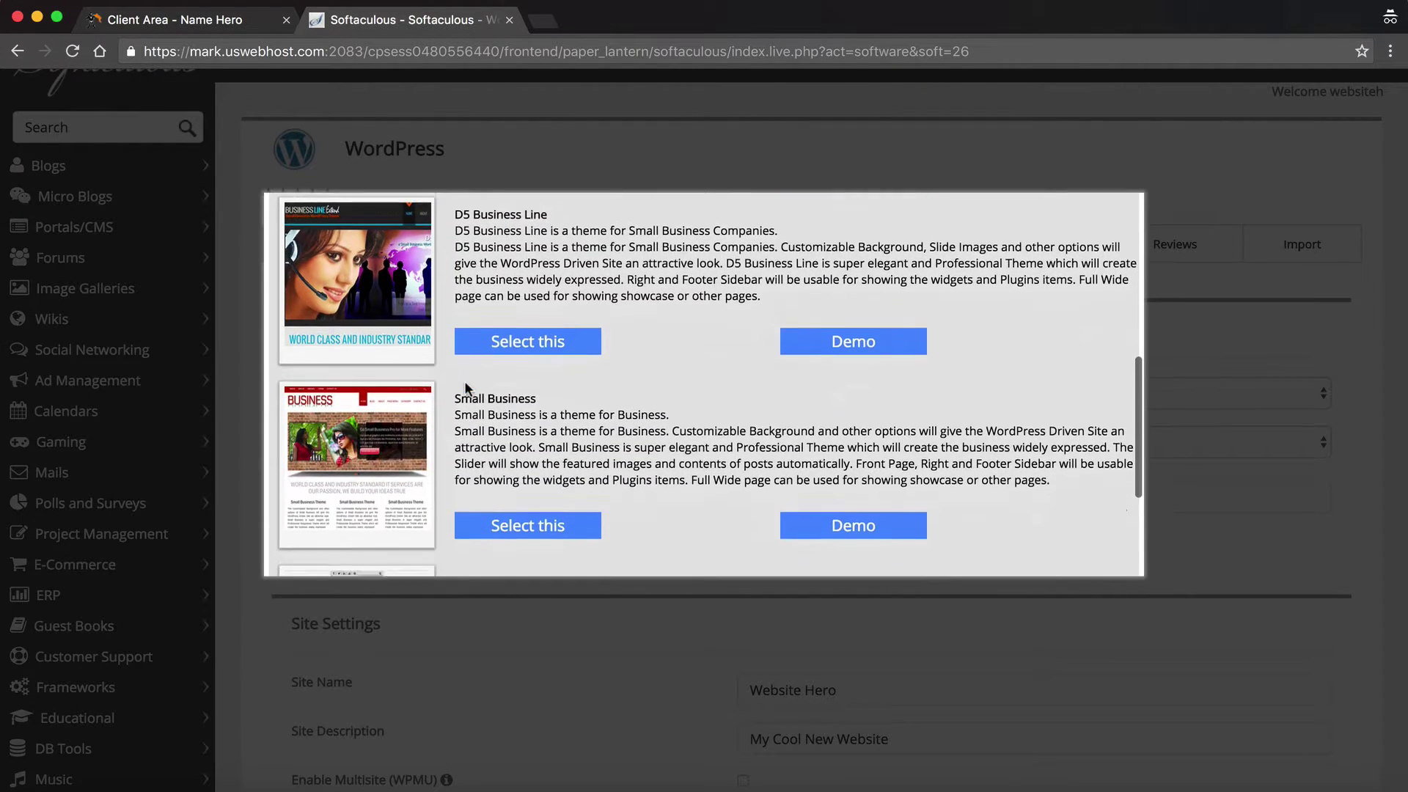
{"action": "scroll", "coordinate": [466, 387], "scroll_direction": "down", "scroll_amount": 5}
{"action": "scroll", "coordinate": [583, 385], "scroll_direction": "up", "scroll_amount": 2}
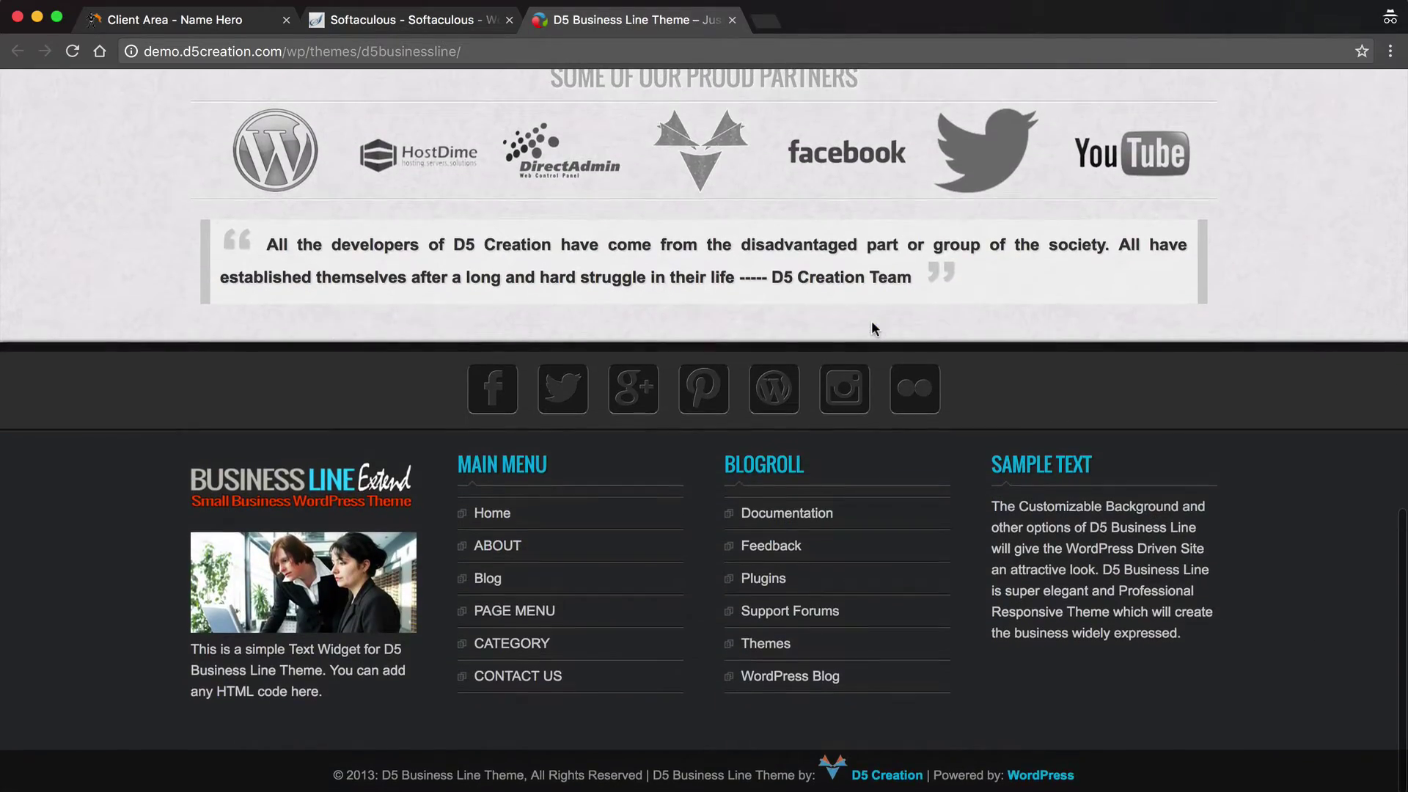
{"action": "scroll", "coordinate": [873, 328], "scroll_direction": "up", "scroll_amount": 15}
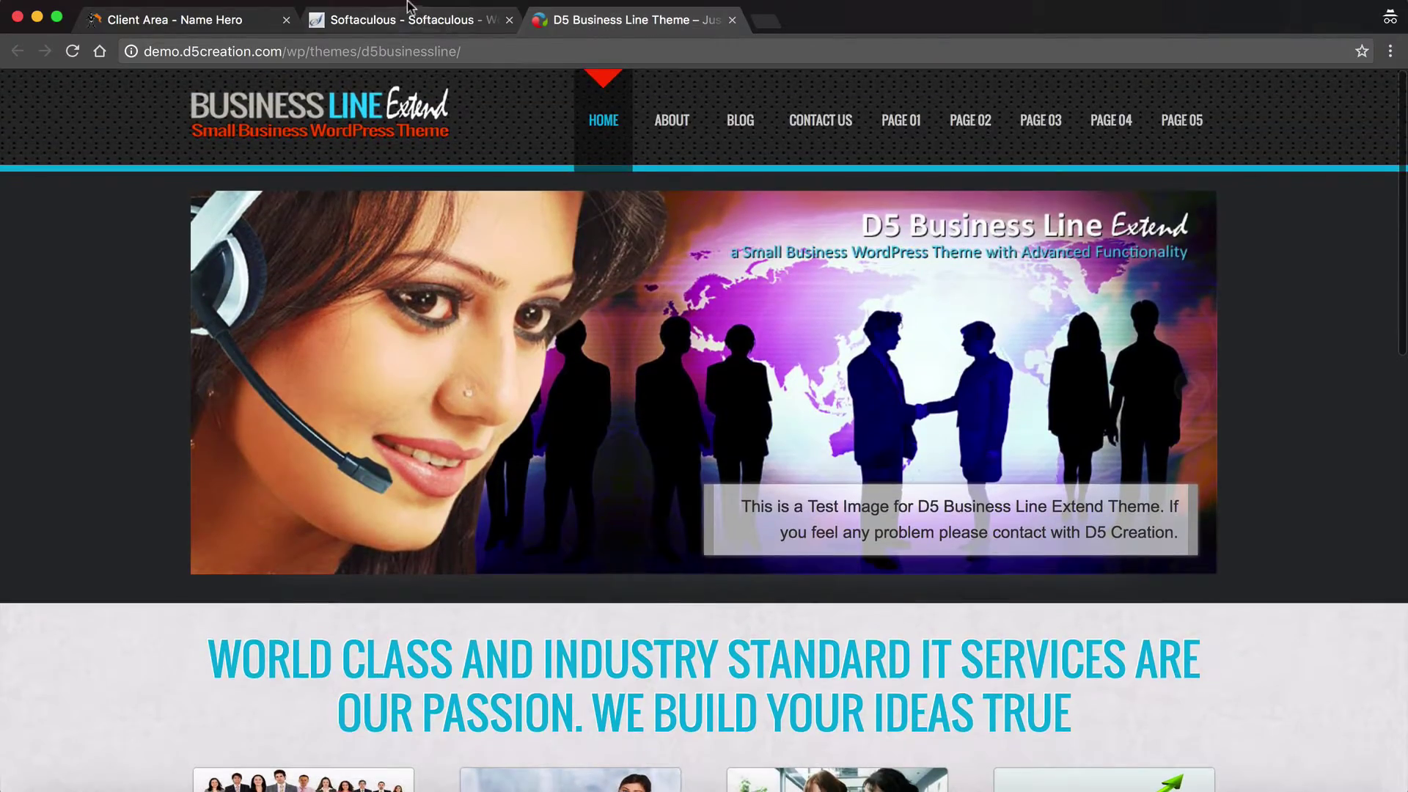
{"action": "left_click", "coordinate": [407, 19]}
{"action": "left_click", "coordinate": [549, 330]}
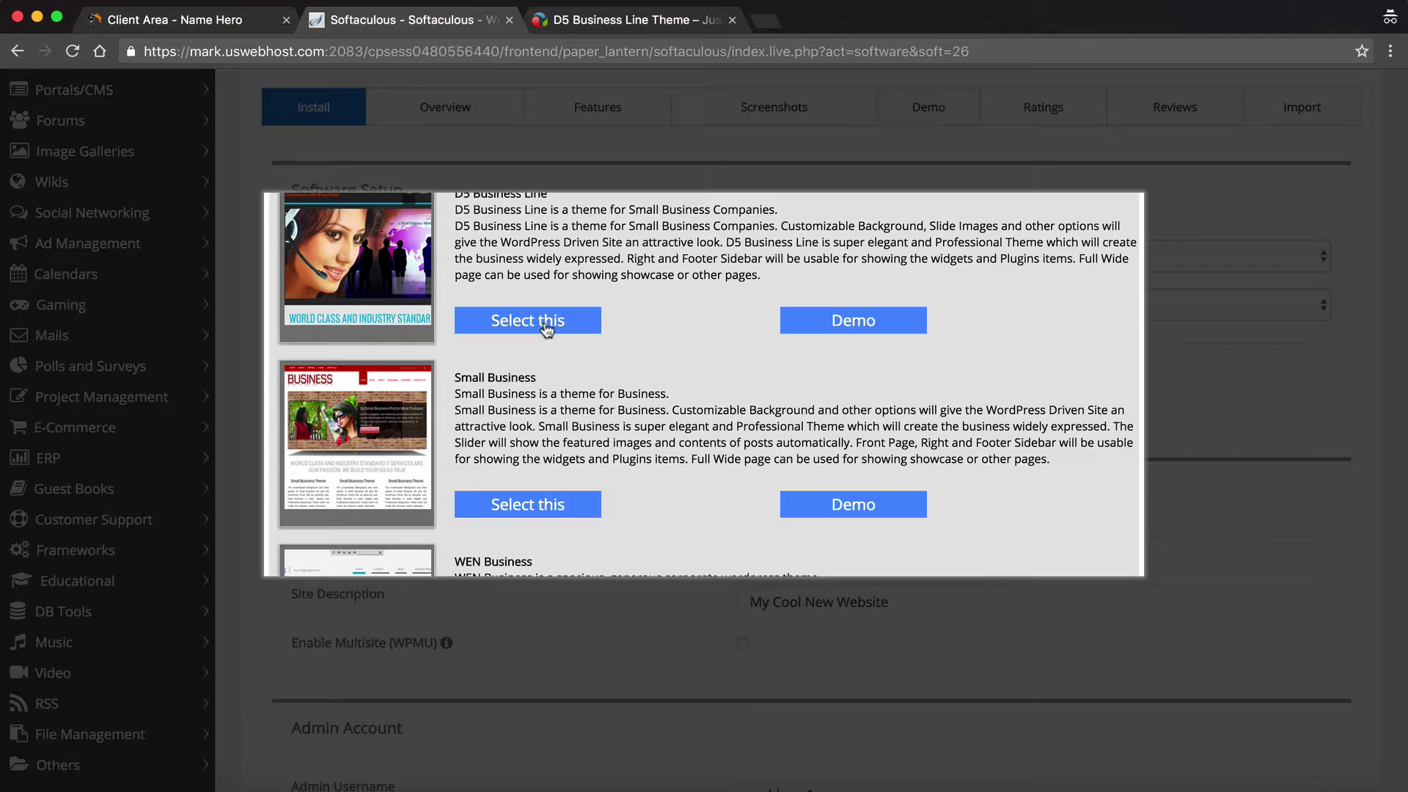
{"action": "scroll", "coordinate": [572, 440], "scroll_direction": "down", "scroll_amount": 15}
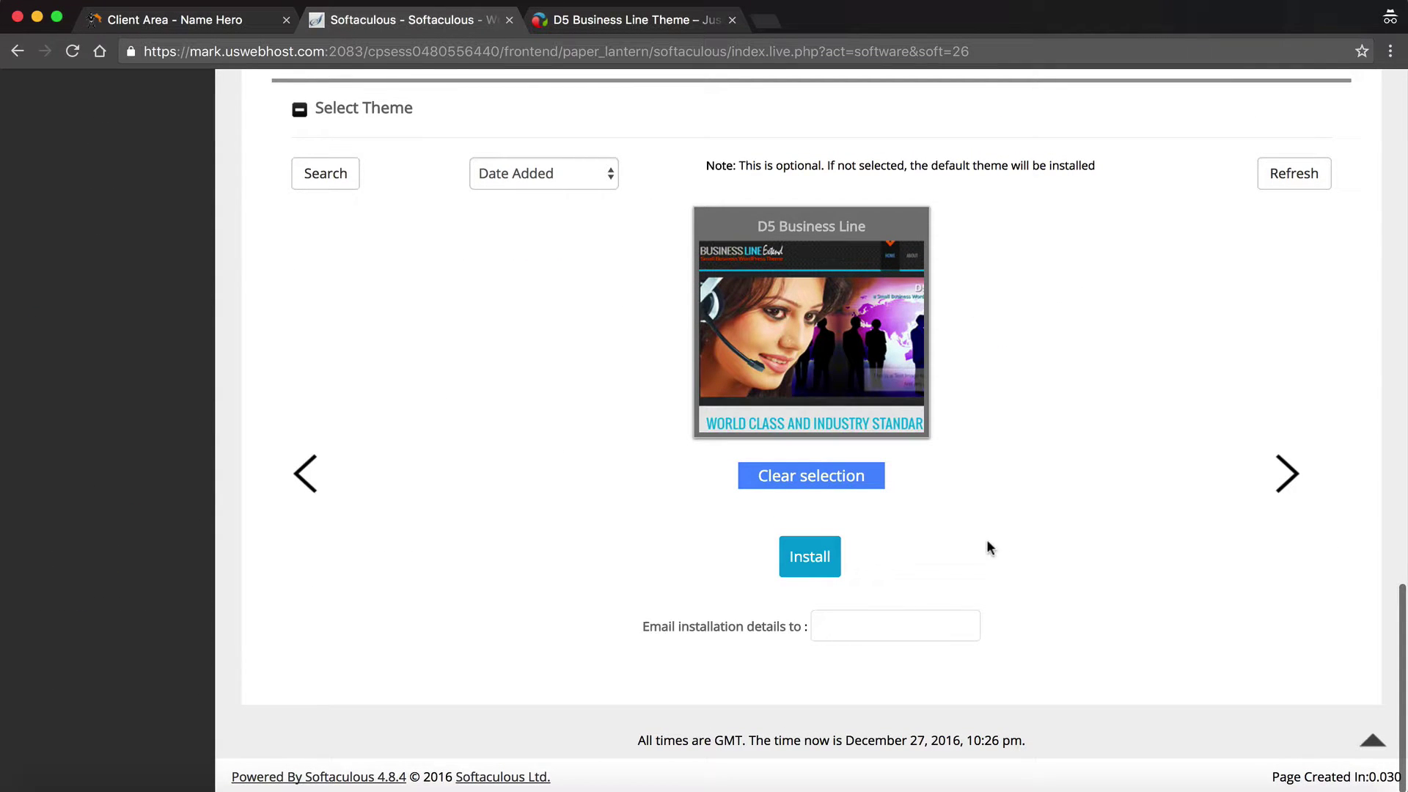
- Launch the WordPress installation to websitehero.net and wait for the success page
{"action": "left_click", "coordinate": [862, 634]}
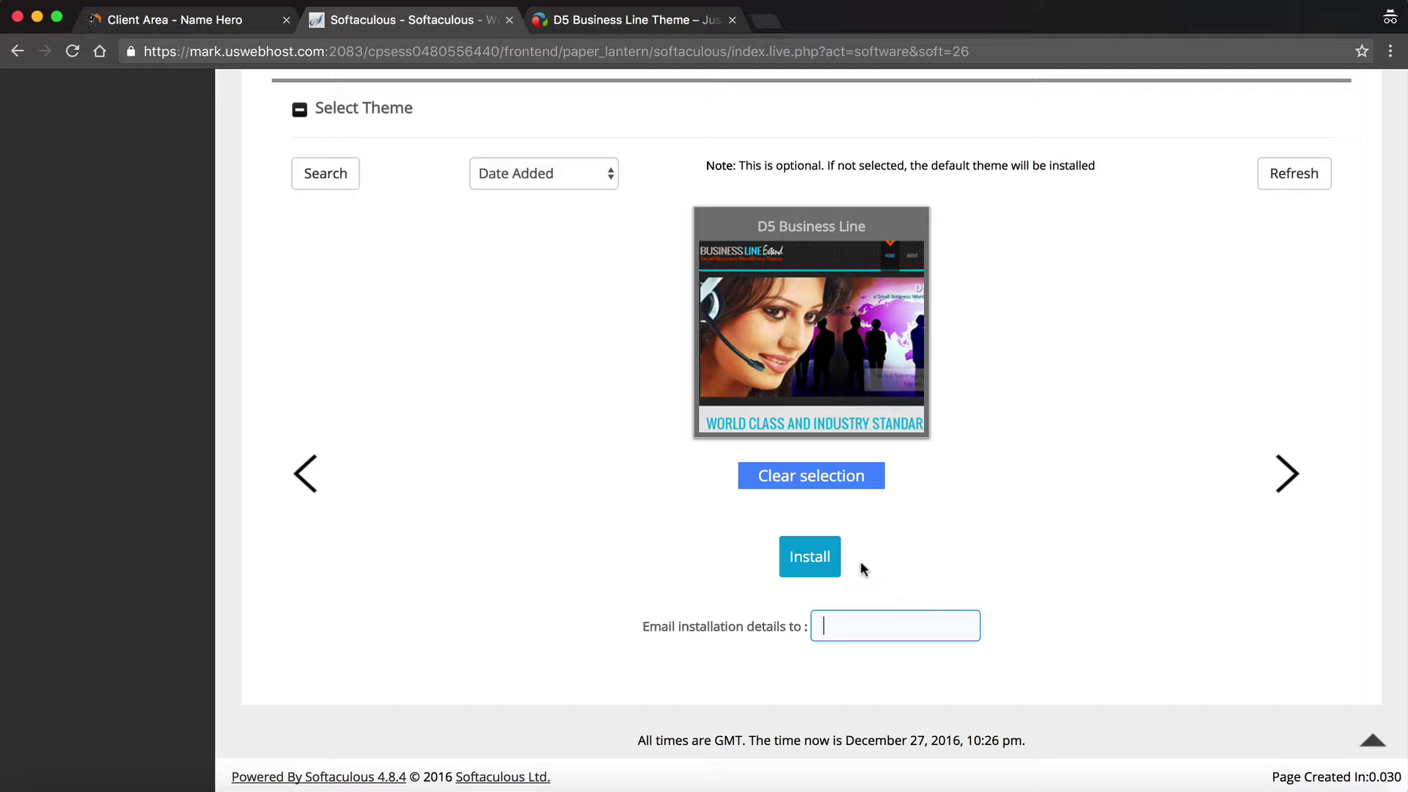
{"action": "left_click", "coordinate": [815, 558]}
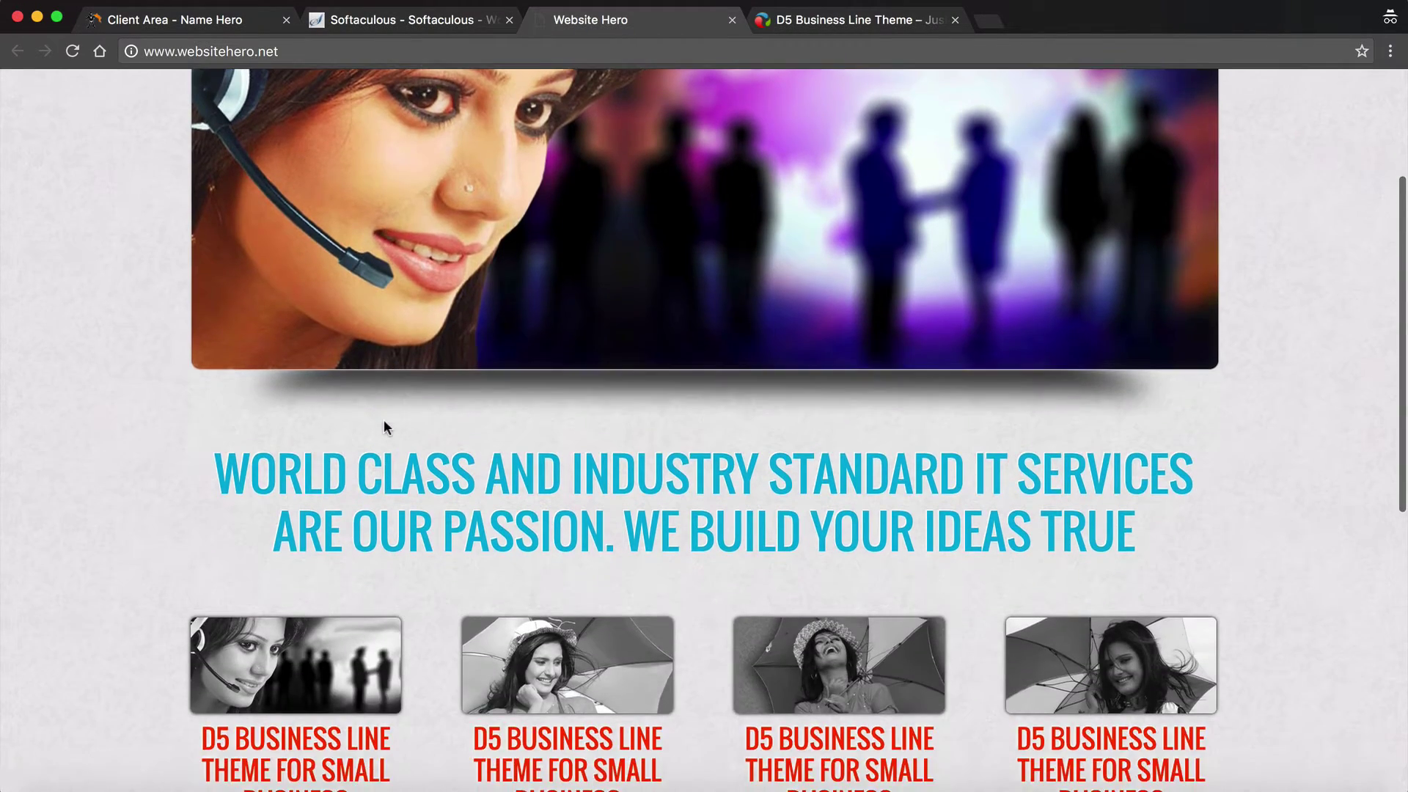
- Scroll through the new websitehero.net homepage with its D5 Business Line header and banner
{"action": "scroll", "coordinate": [384, 421], "scroll_direction": "up", "scroll_amount": 5}
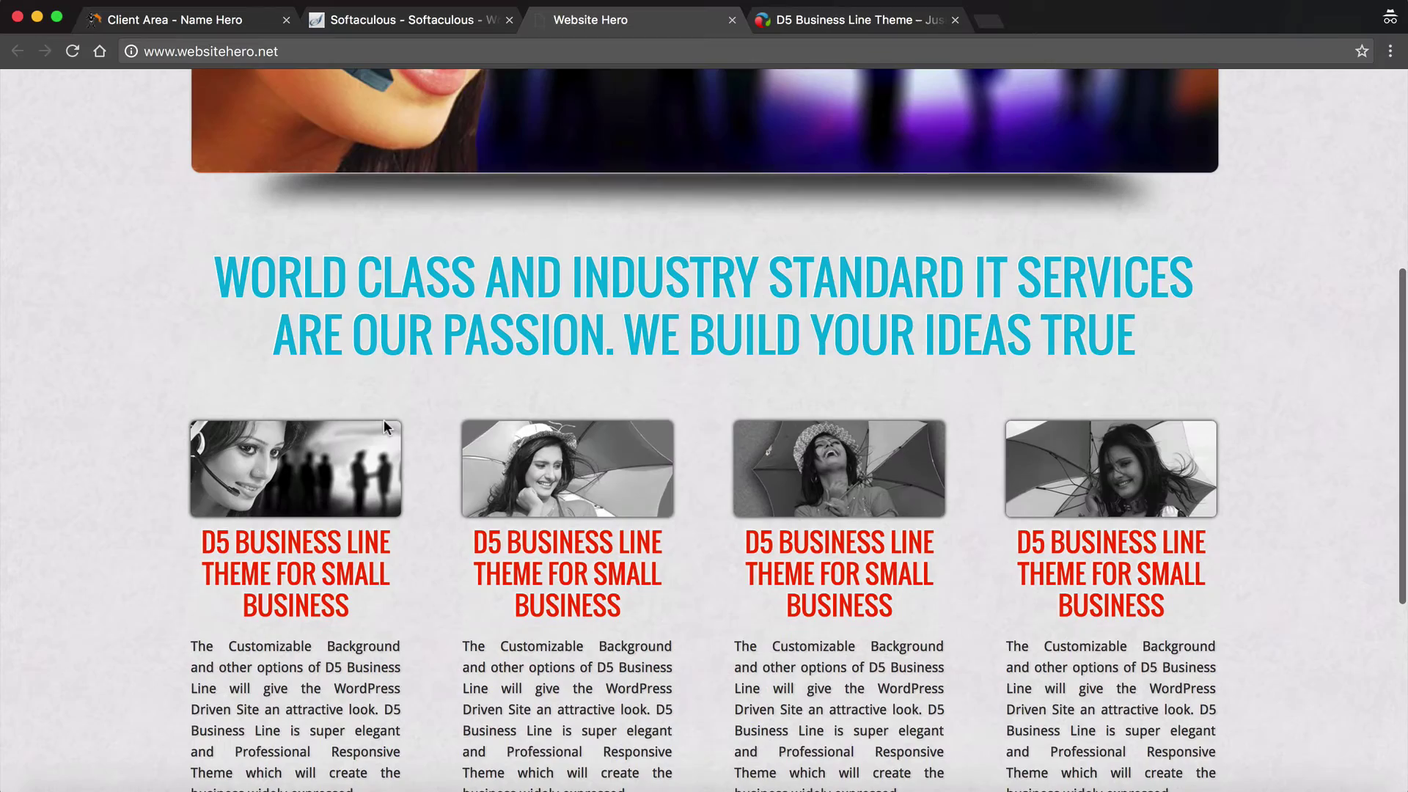
{"action": "scroll", "coordinate": [390, 405], "scroll_direction": "up", "scroll_amount": 5}
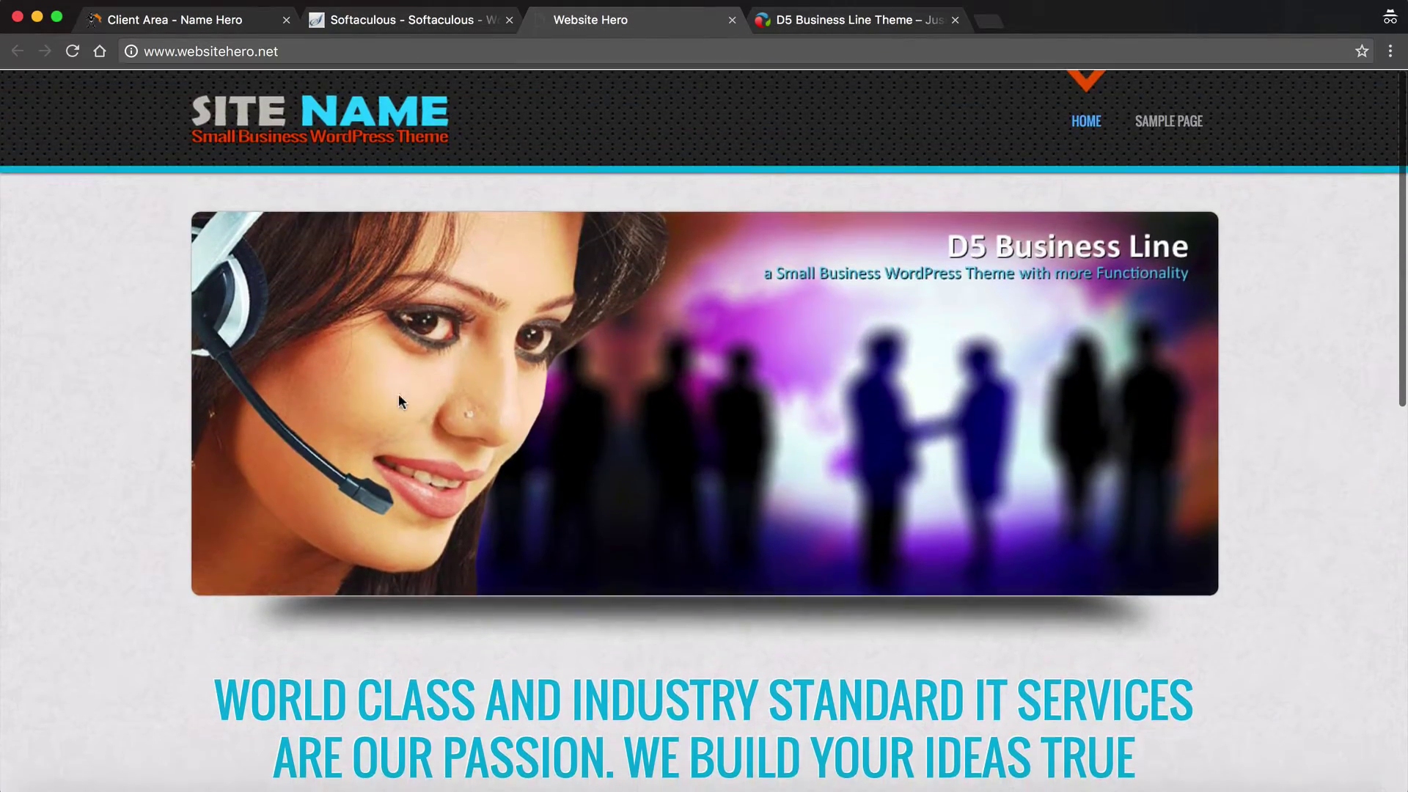
{"action": "scroll", "coordinate": [398, 393], "scroll_direction": "down", "scroll_amount": 10}
{"action": "scroll", "coordinate": [595, 229], "scroll_direction": "up", "scroll_amount": 10}
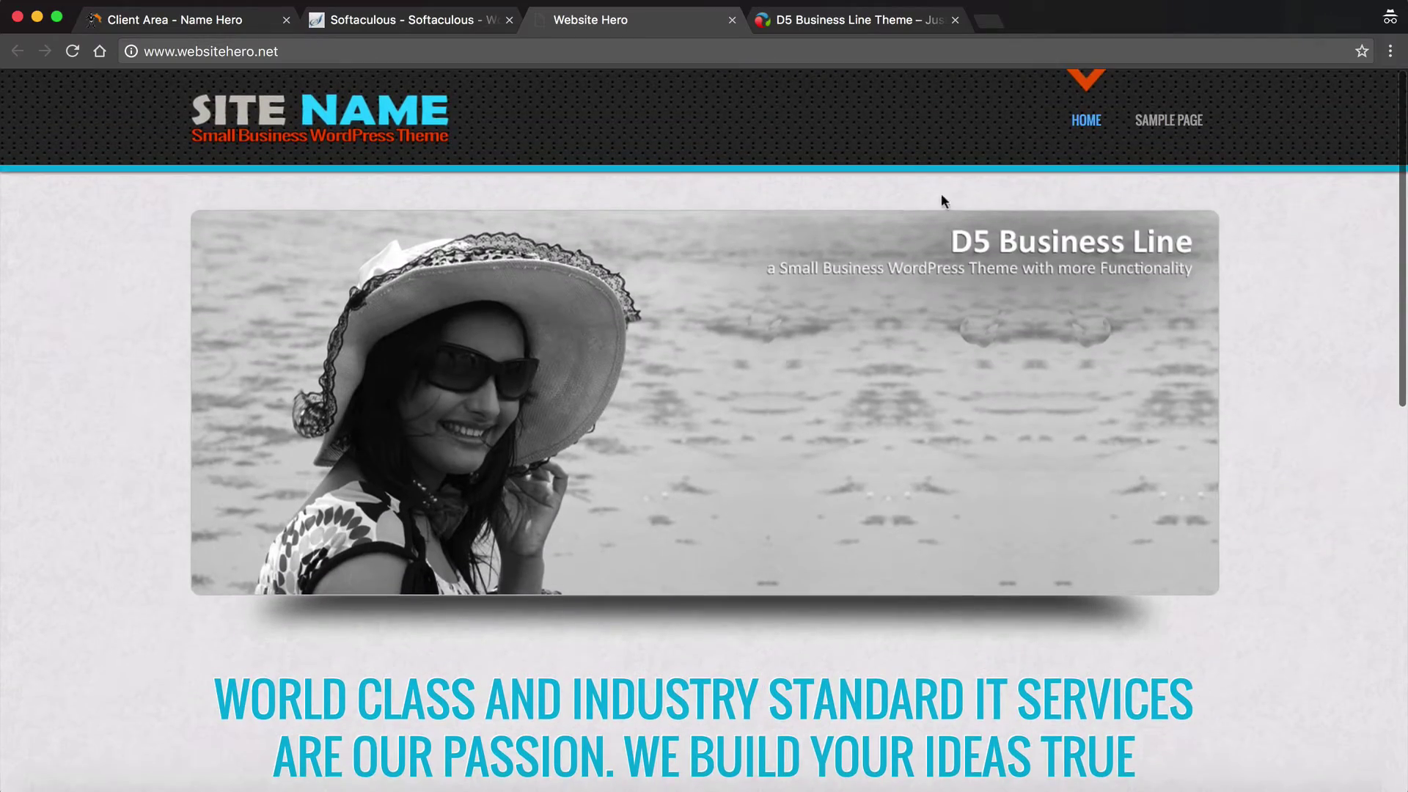
- Go back to the installer's success page, then view All Pages in the WordPress admin
{"action": "left_click", "coordinate": [414, 20]}
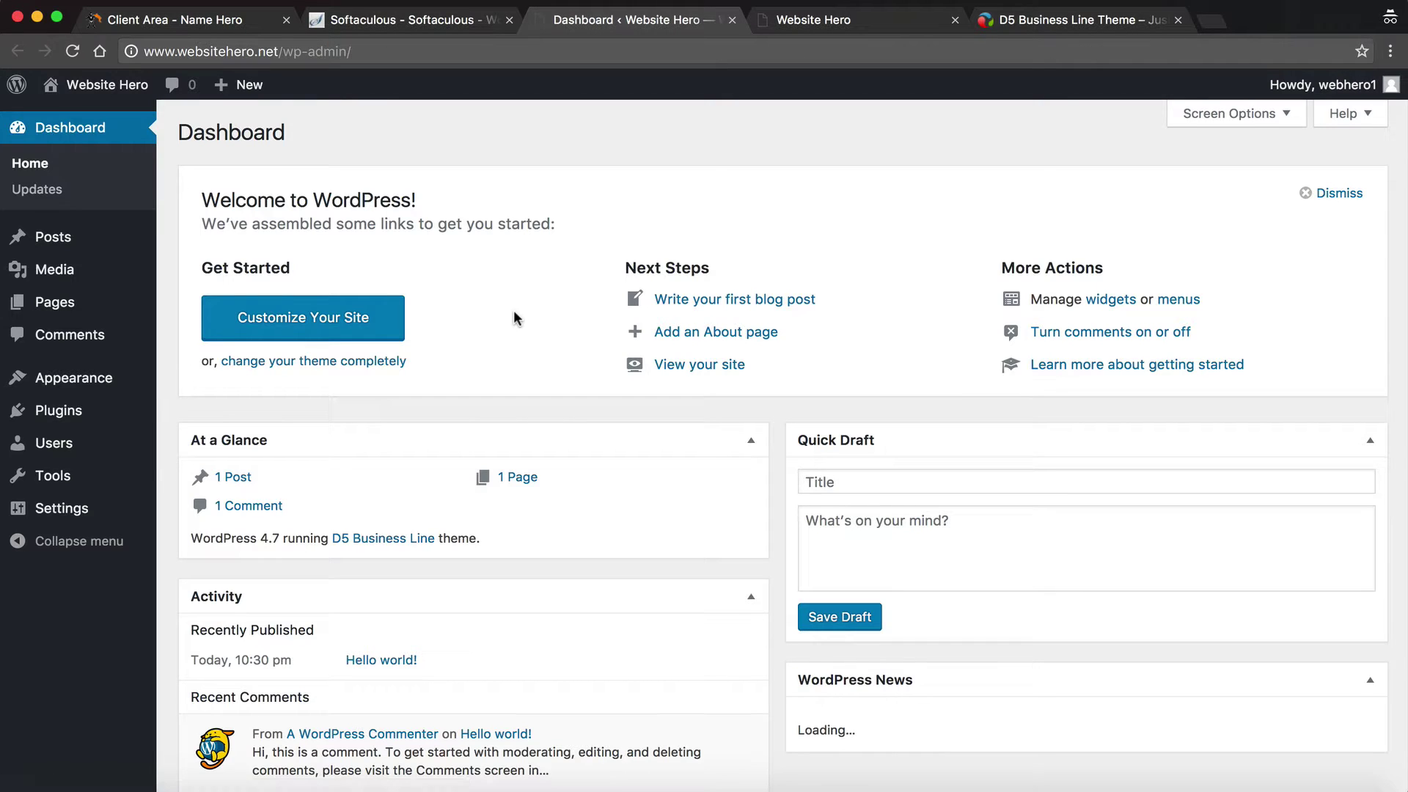
{"action": "scroll", "coordinate": [514, 312], "scroll_direction": "down", "scroll_amount": 4}
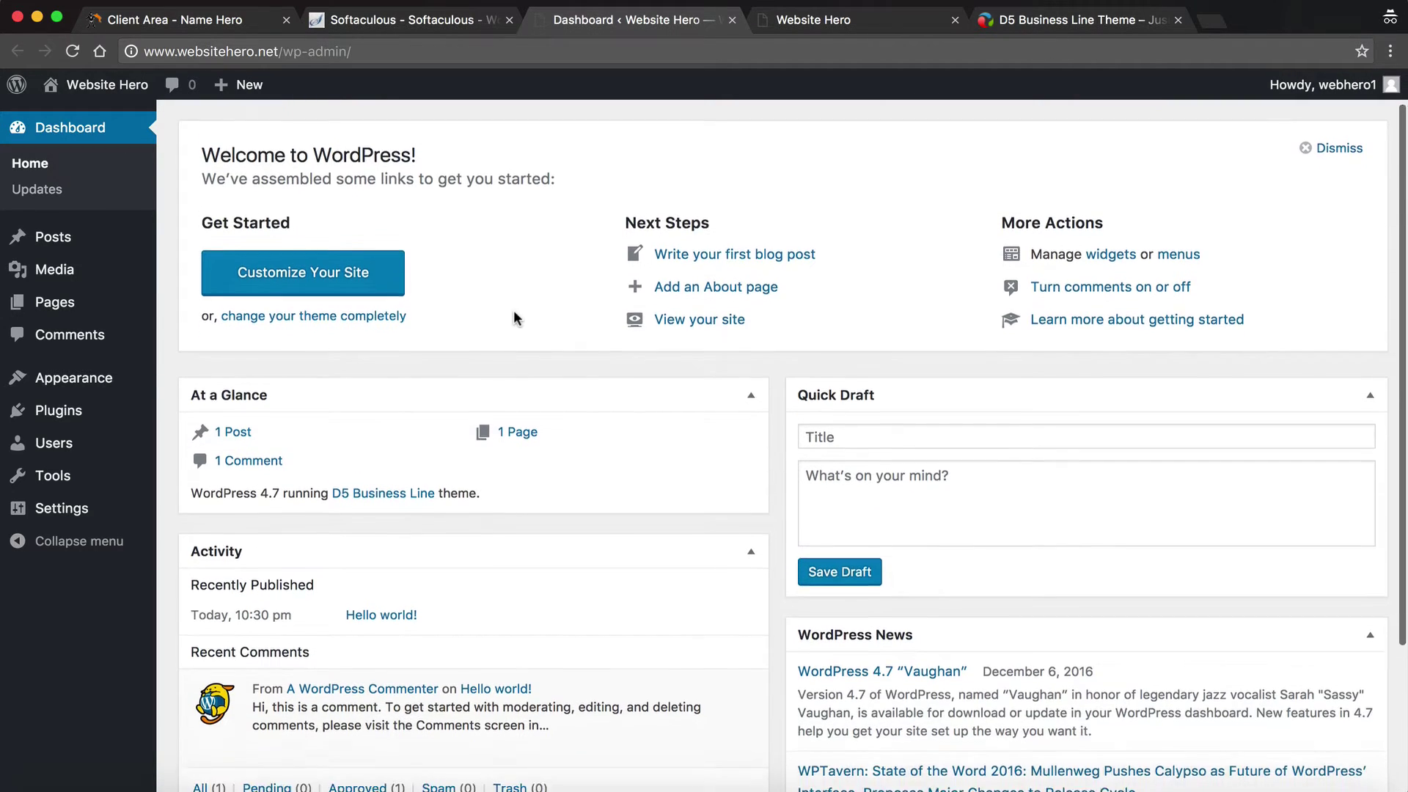
{"action": "scroll", "coordinate": [514, 312], "scroll_direction": "up", "scroll_amount": 3}
{"action": "scroll", "coordinate": [514, 317], "scroll_direction": "up", "scroll_amount": 1}
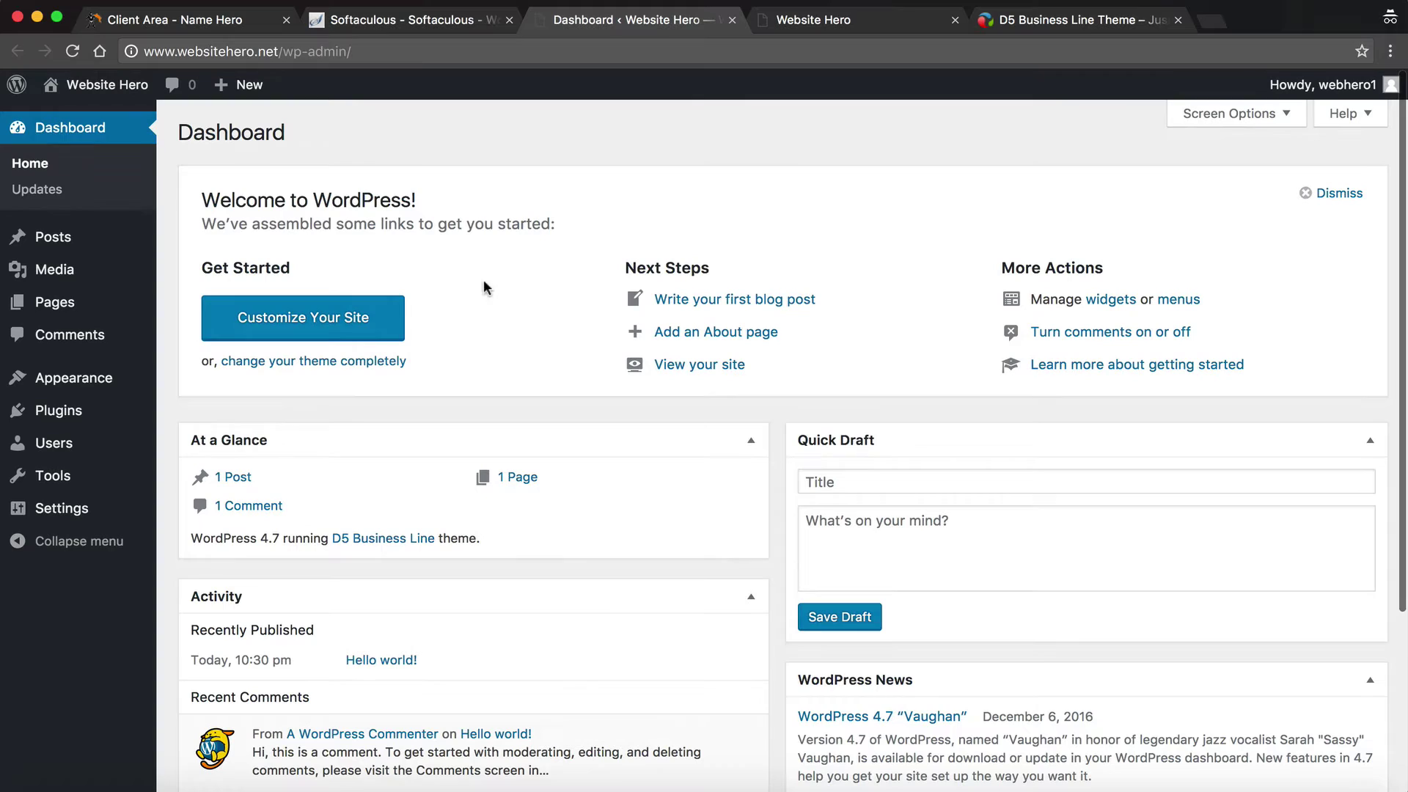
{"action": "mouse_move", "coordinate": [58, 302]}
{"action": "left_click", "coordinate": [179, 308]}
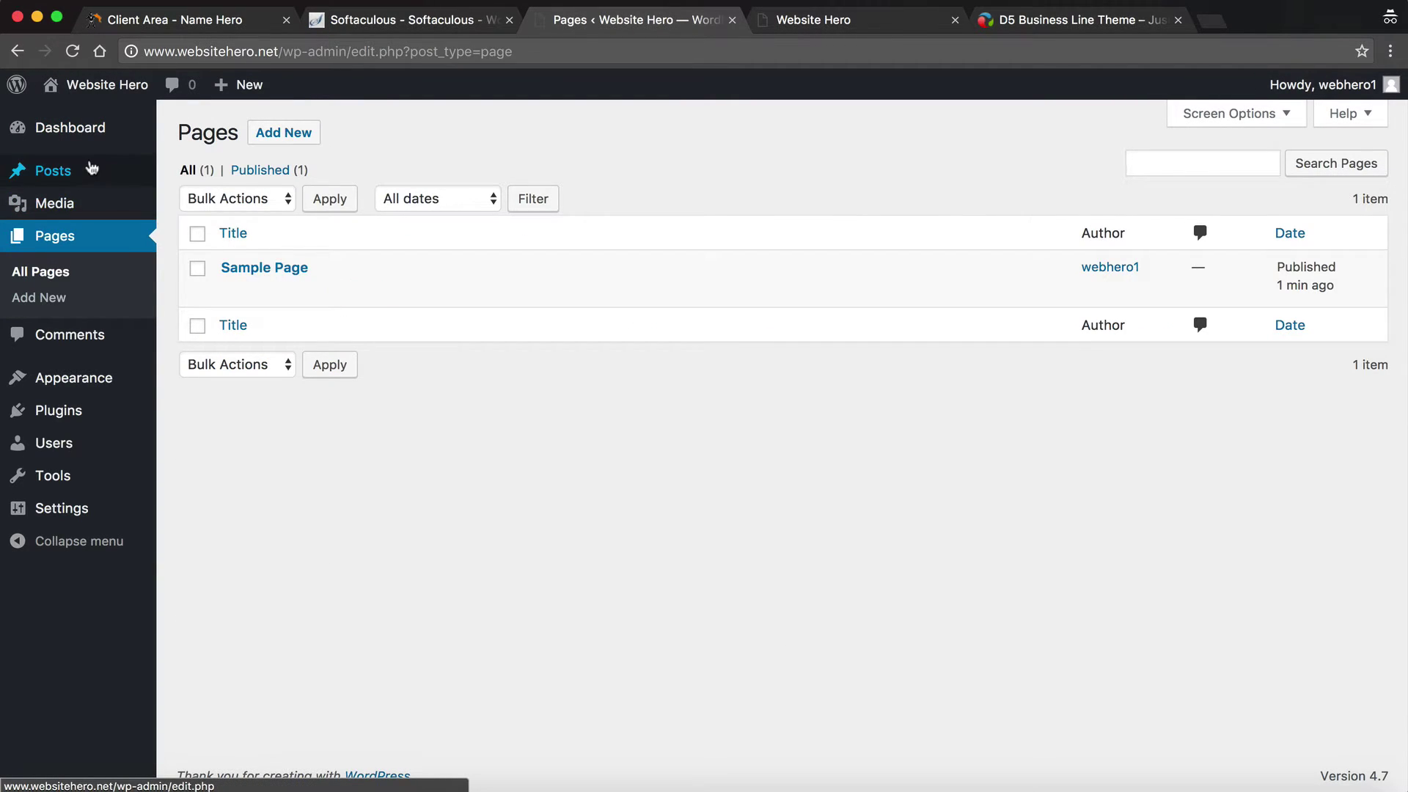
- Open All Posts to see the single Hello world! post
{"action": "mouse_move", "coordinate": [88, 169]}
{"action": "left_click", "coordinate": [216, 183]}
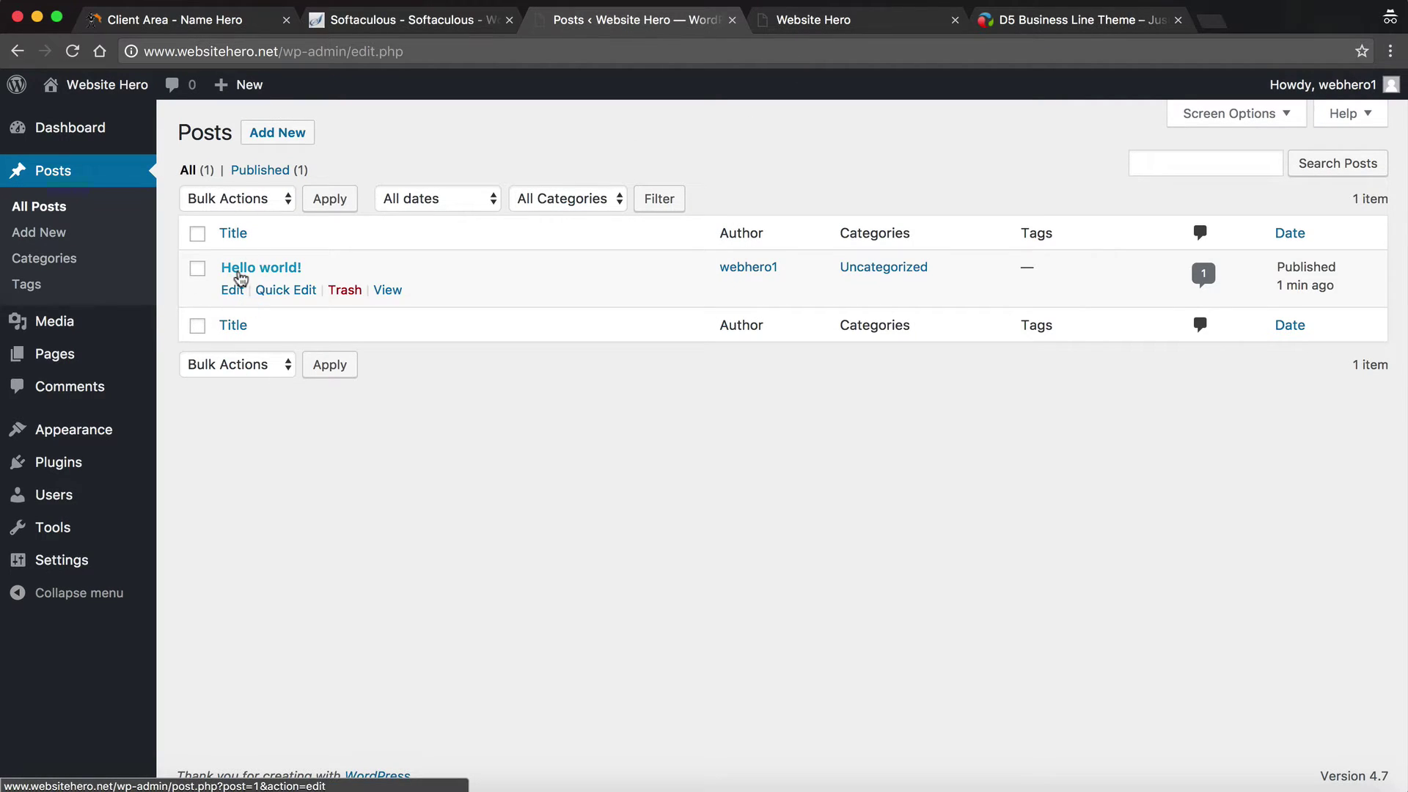
{"action": "mouse_move", "coordinate": [103, 428]}
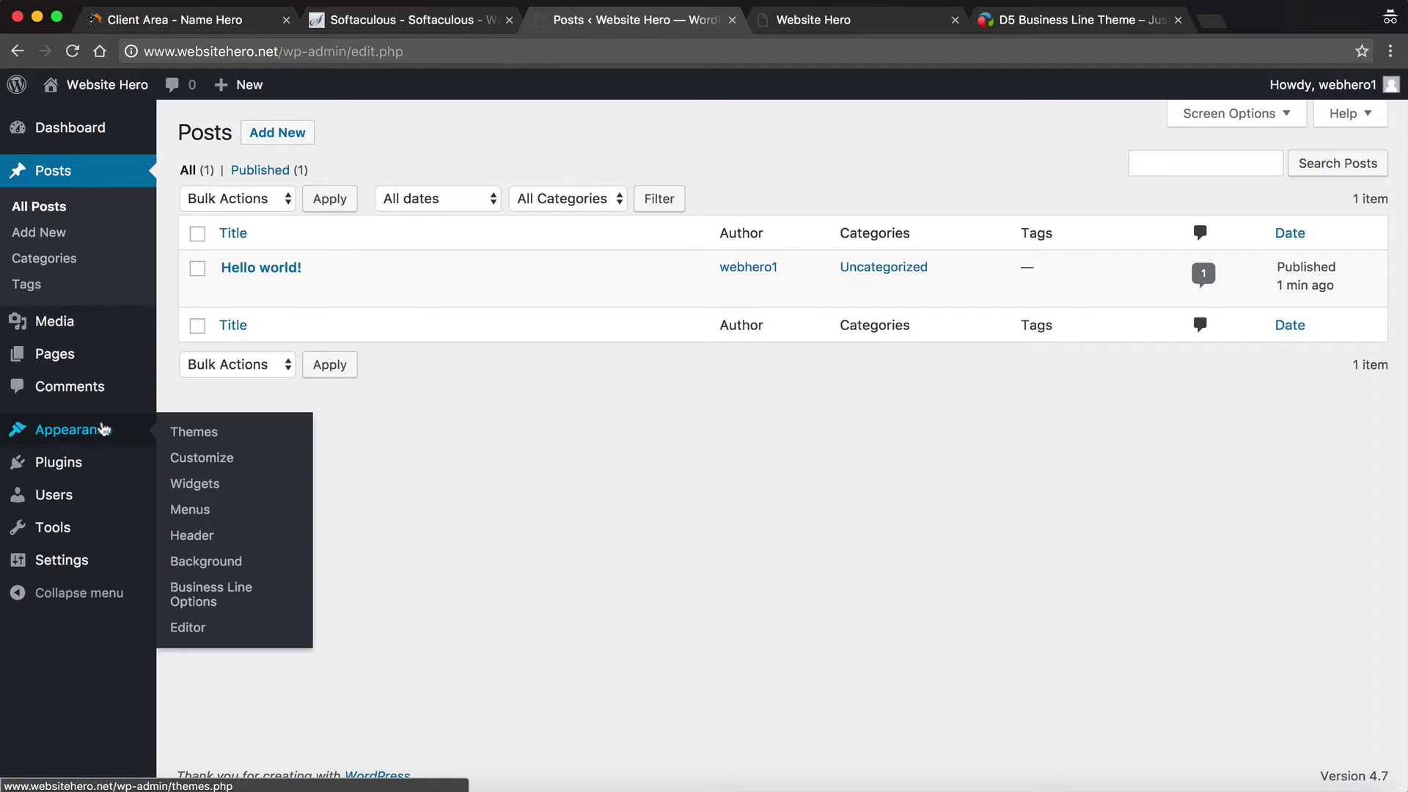
{"action": "left_click", "coordinate": [275, 462]}
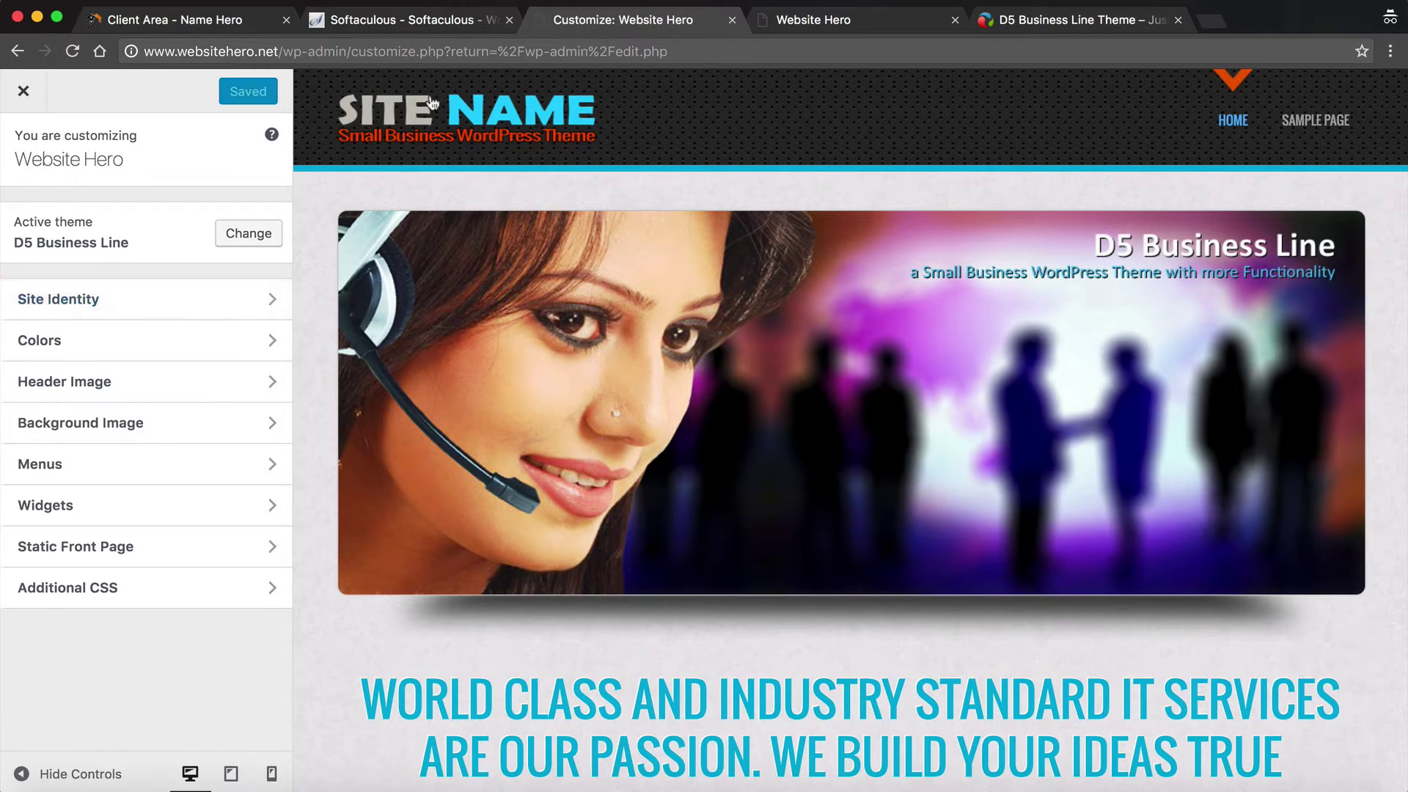
{"action": "scroll", "coordinate": [443, 456], "scroll_direction": "down", "scroll_amount": 10}
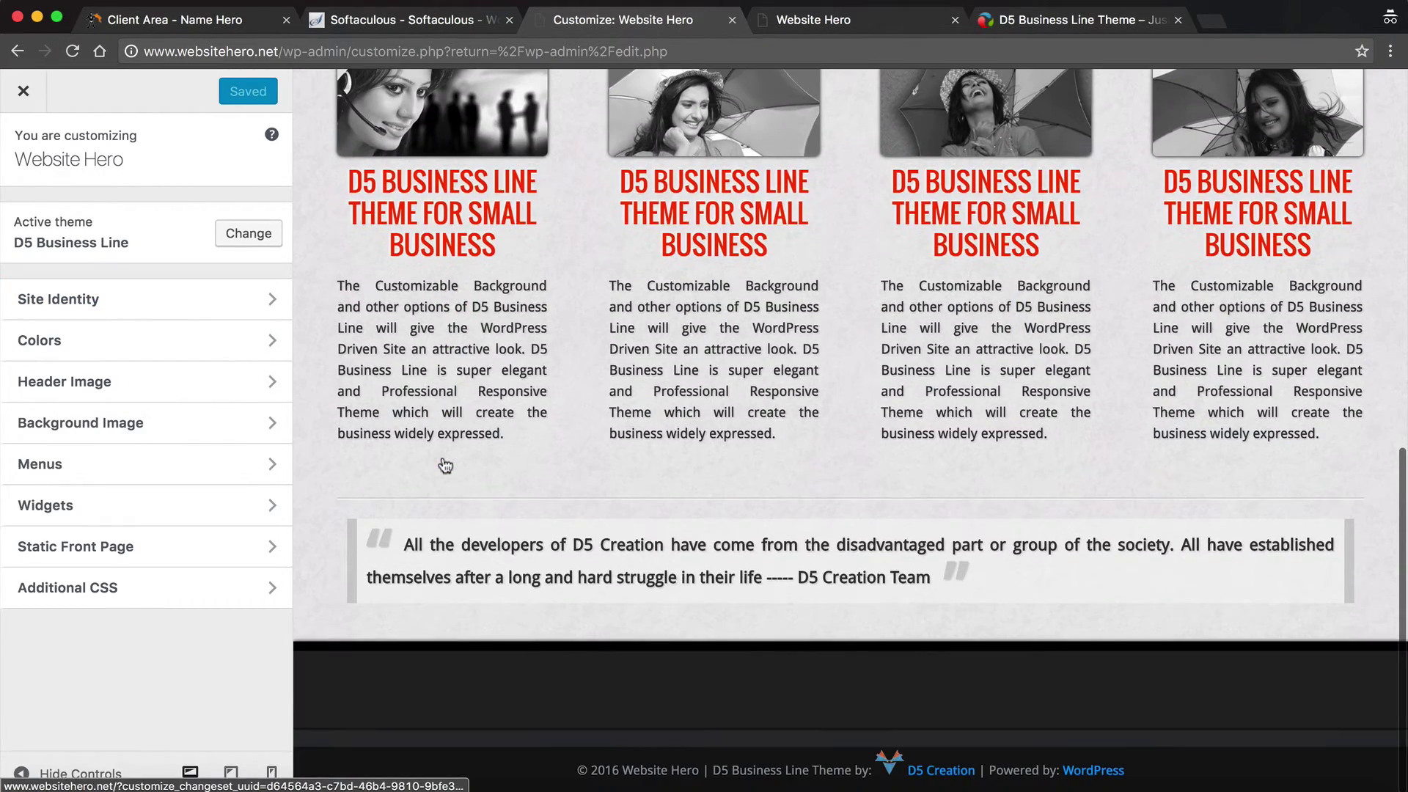
{"action": "scroll", "coordinate": [442, 456], "scroll_direction": "up", "scroll_amount": 10}
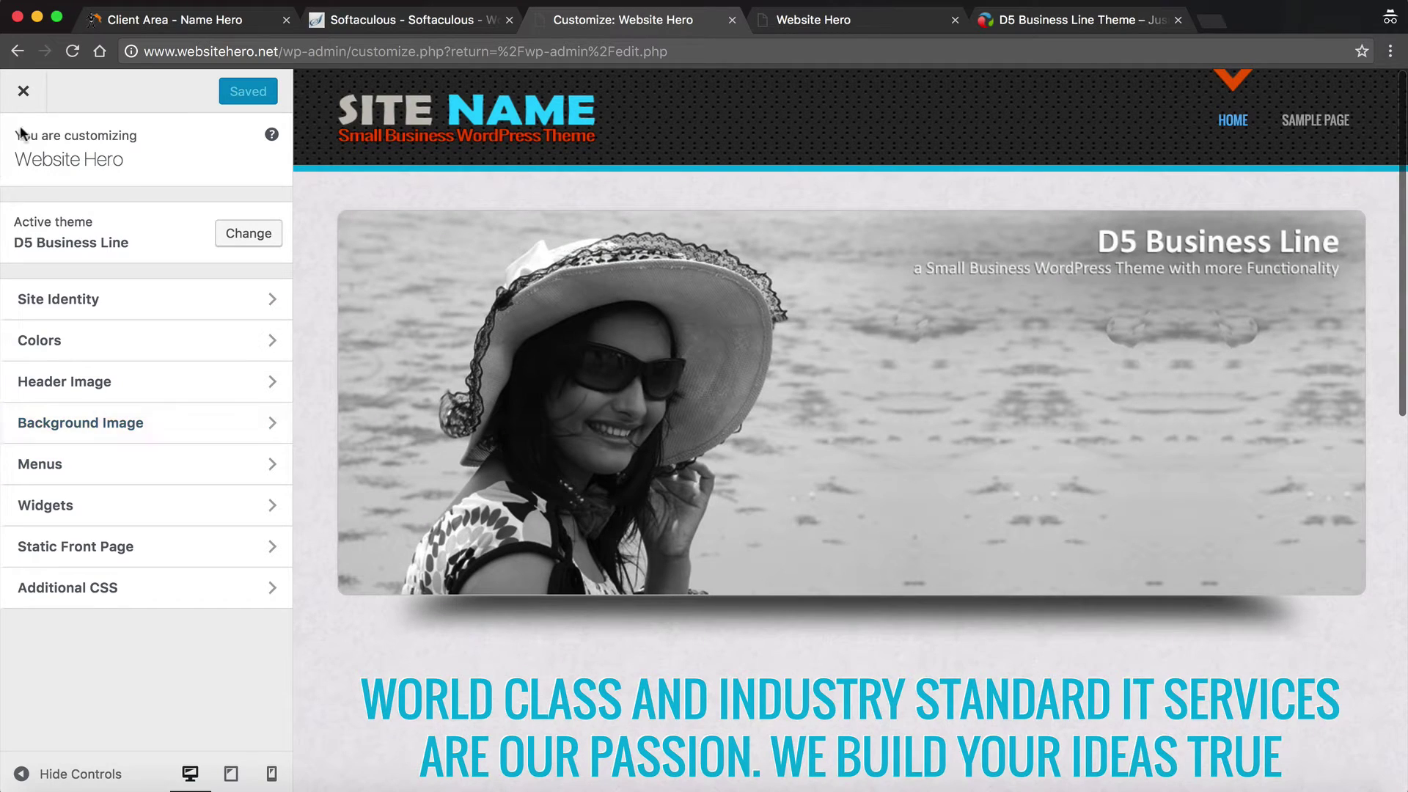
{"action": "left_click", "coordinate": [22, 91]}
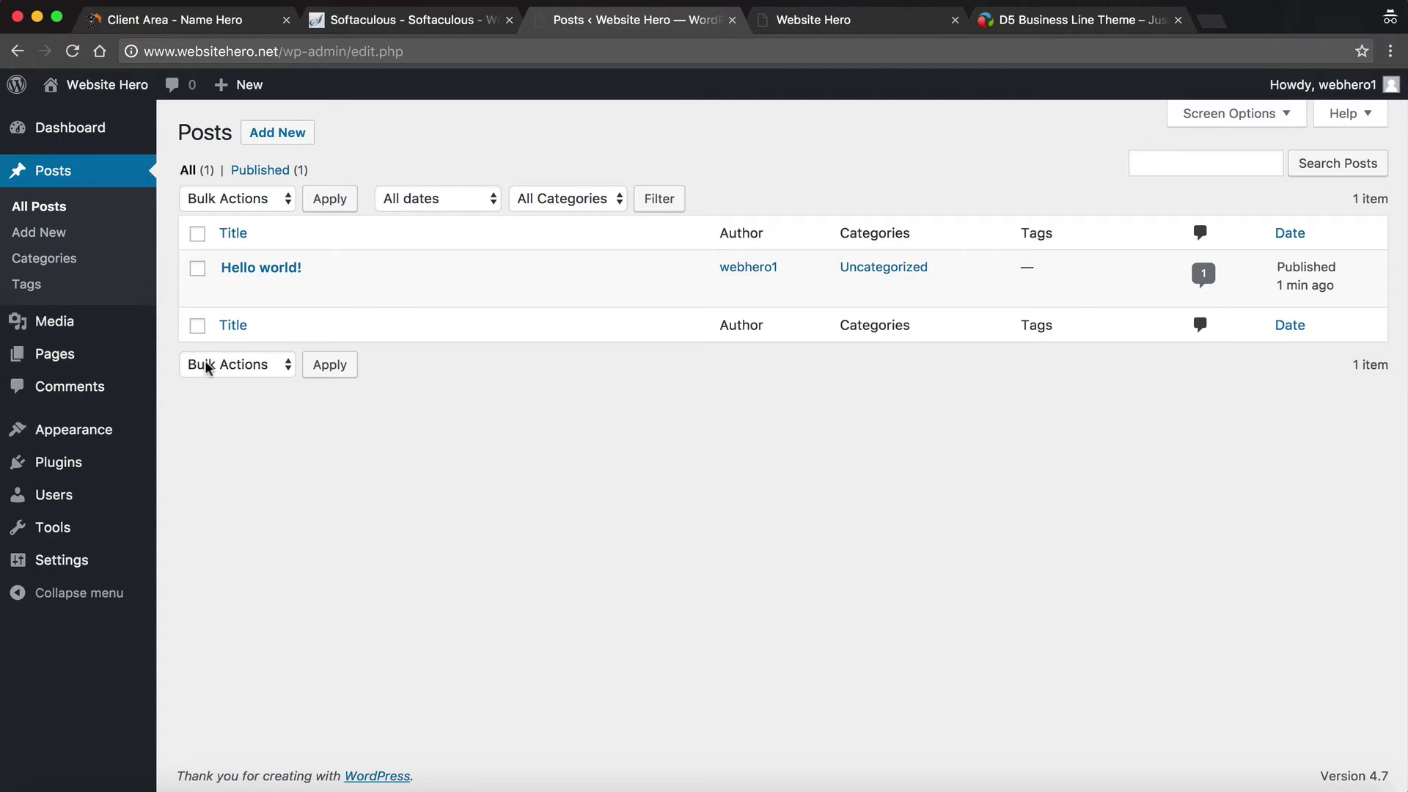
- Review Installed Plugins (Akismet, Hello Dolly), then browse the featured plugins on Add Plugins
{"action": "mouse_move", "coordinate": [93, 475]}
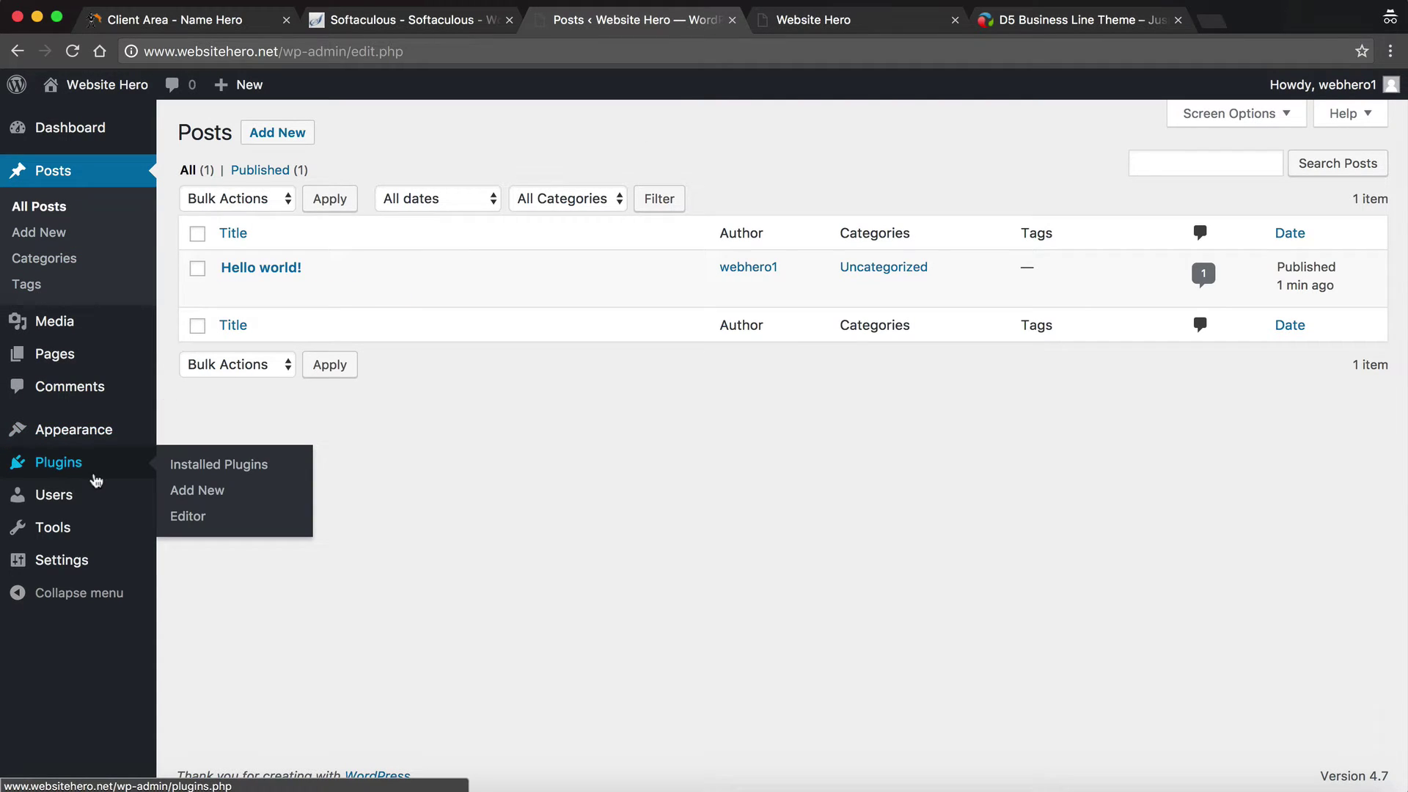
{"action": "left_click", "coordinate": [197, 466]}
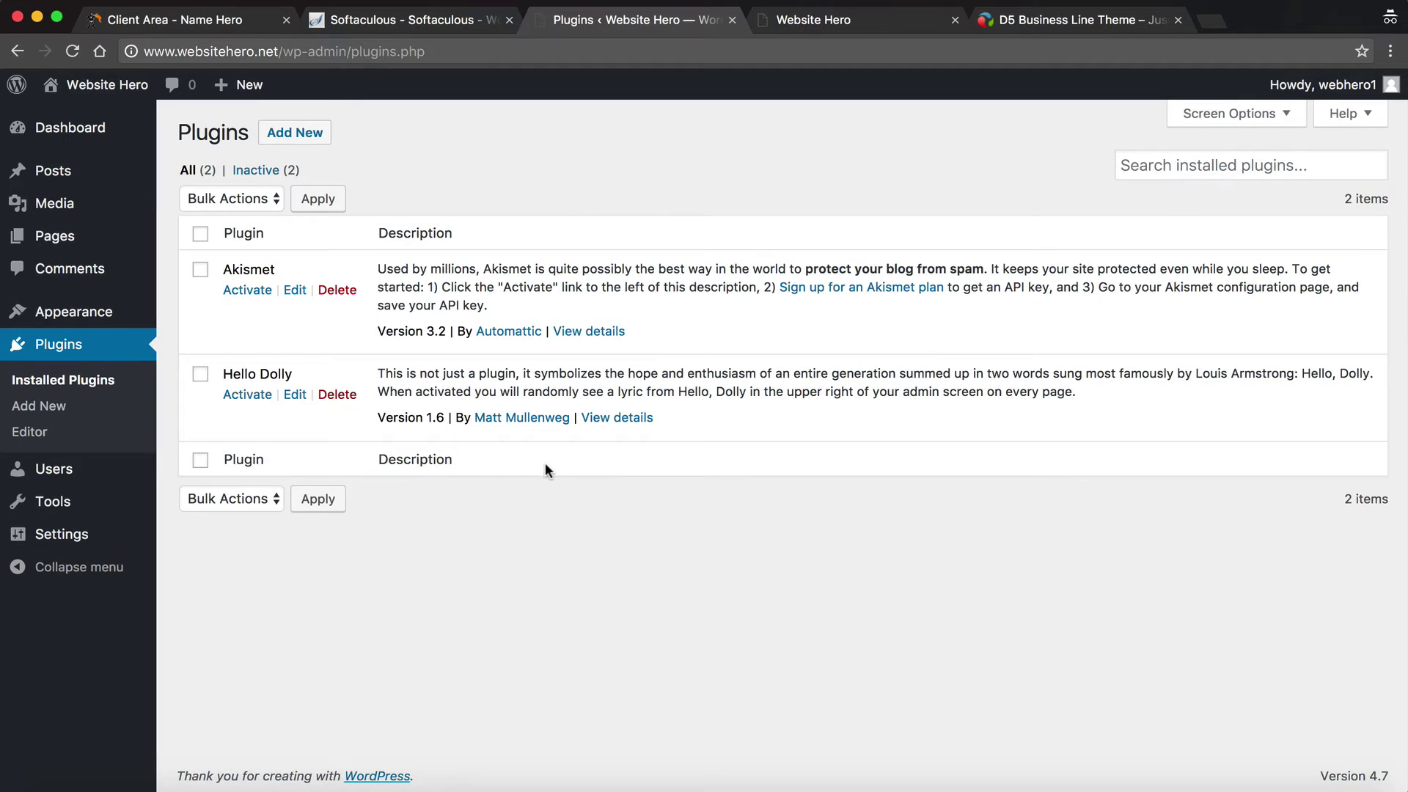
{"action": "left_click", "coordinate": [294, 136]}
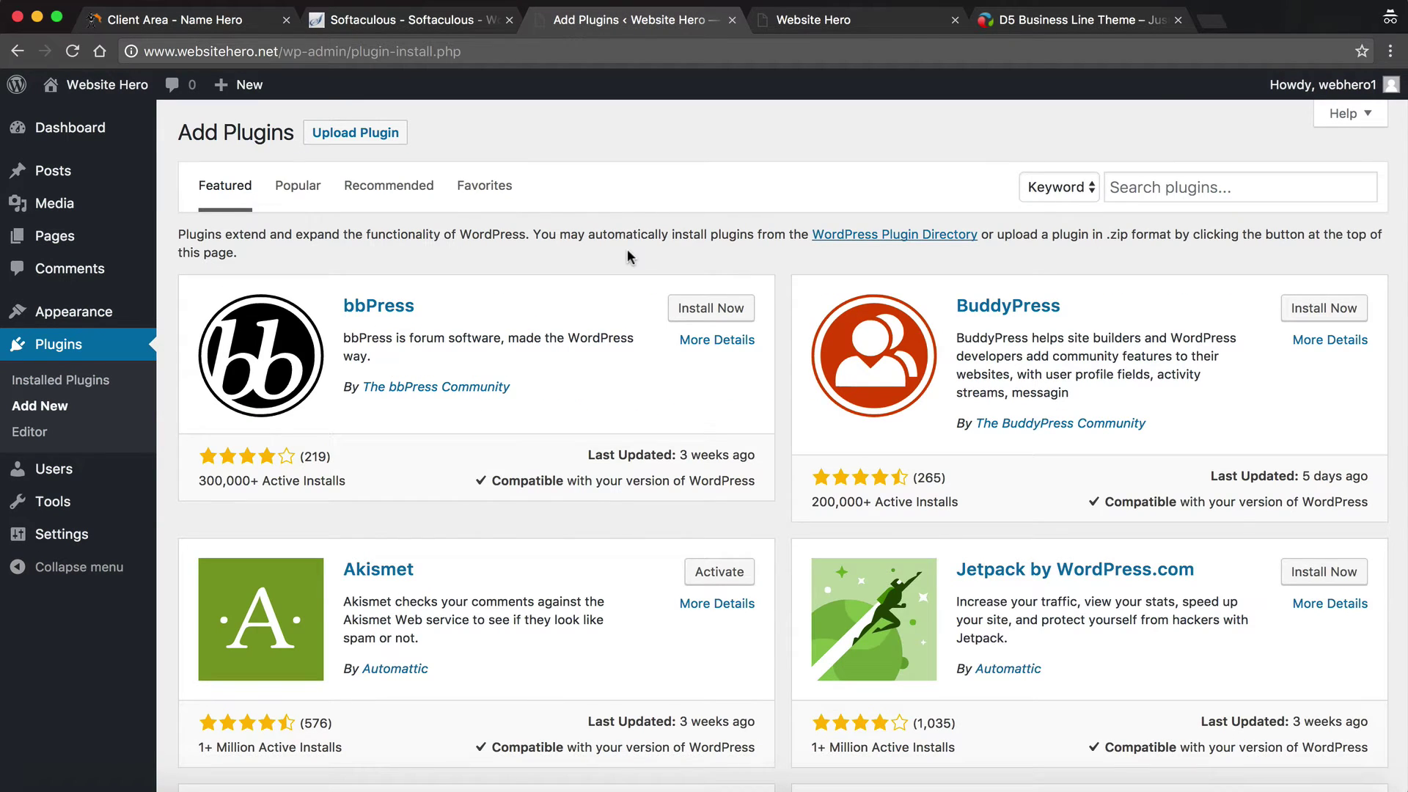
{"action": "scroll", "coordinate": [470, 225], "scroll_direction": "down", "scroll_amount": 2}
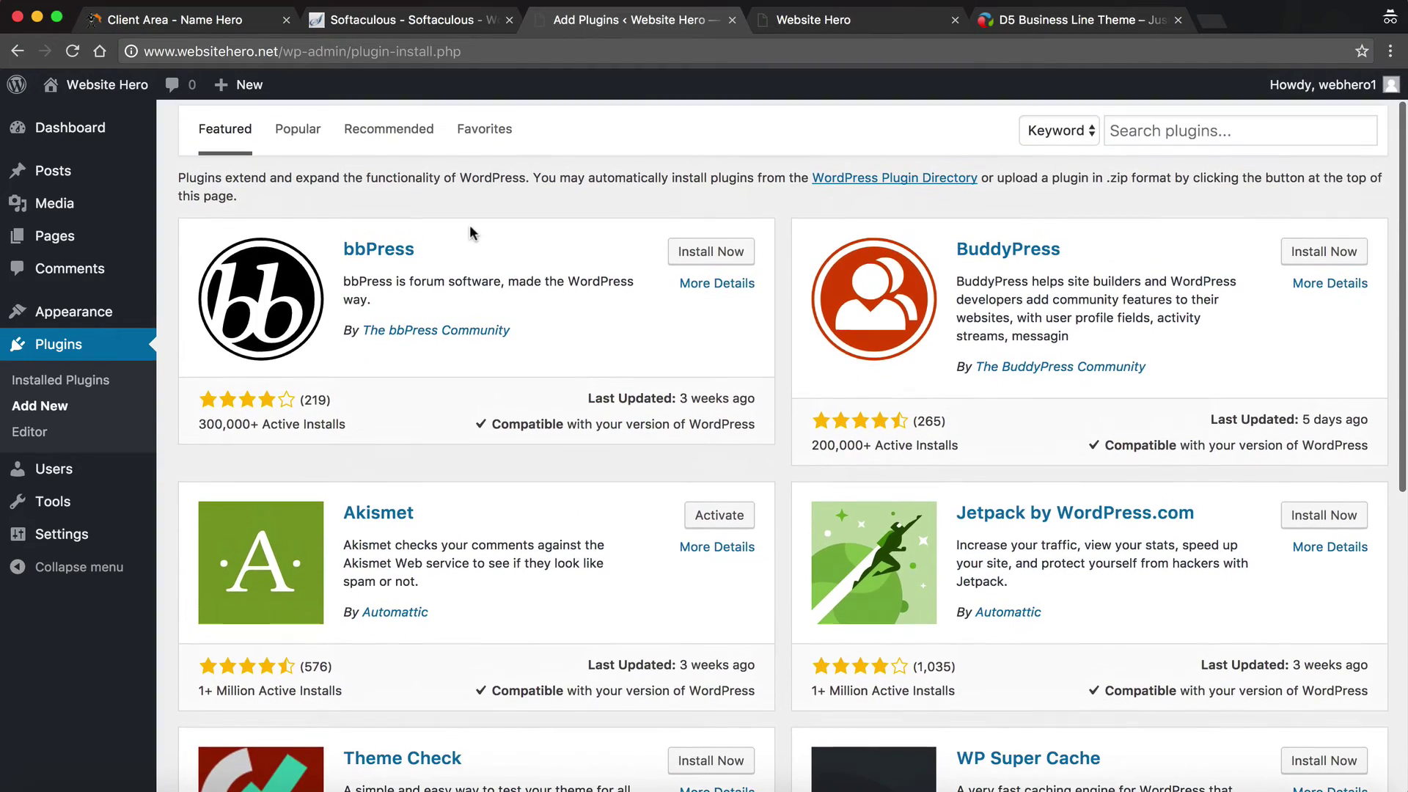
{"action": "scroll", "coordinate": [671, 374], "scroll_direction": "down", "scroll_amount": 10}
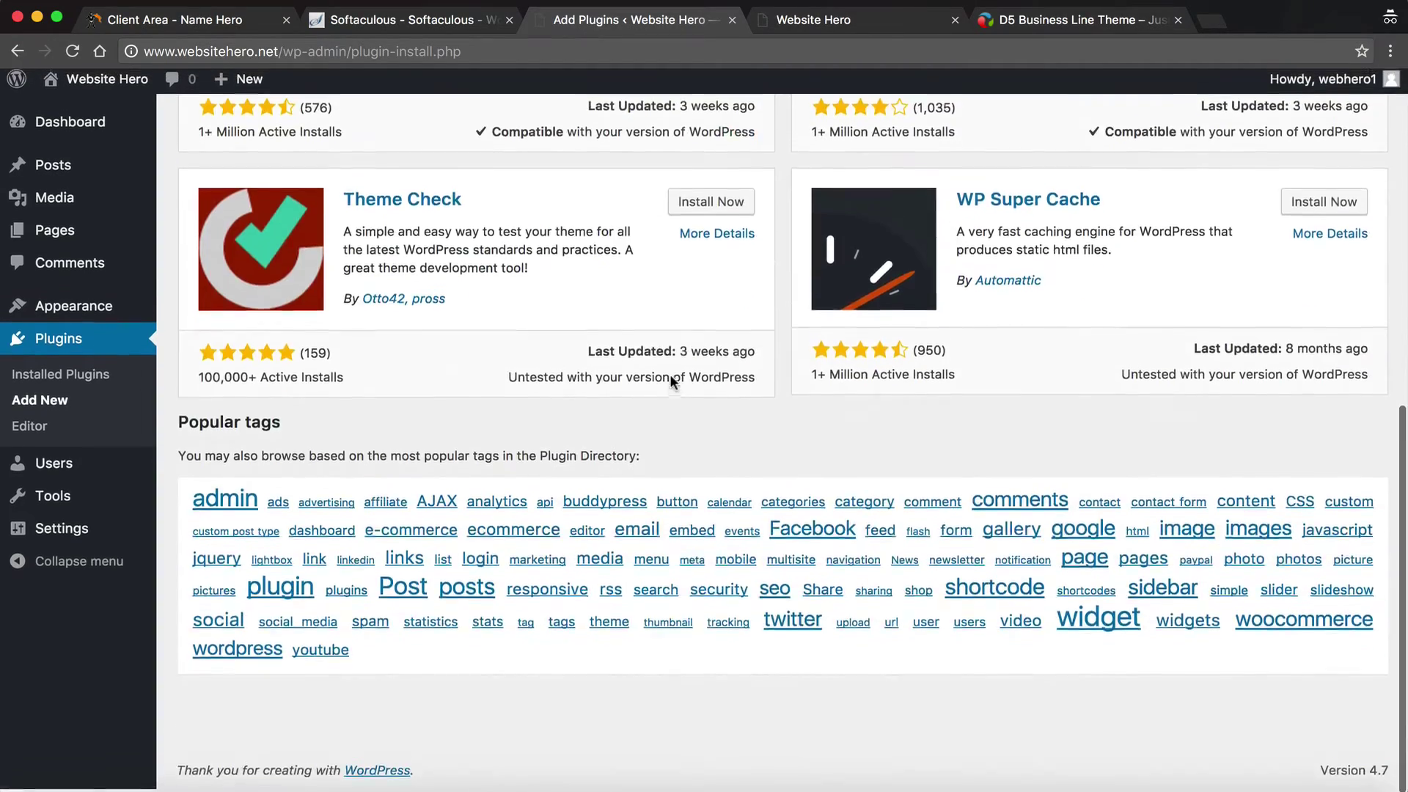
{"action": "scroll", "coordinate": [670, 374], "scroll_direction": "up", "scroll_amount": 8}
{"action": "scroll", "coordinate": [670, 381], "scroll_direction": "up", "scroll_amount": 8}
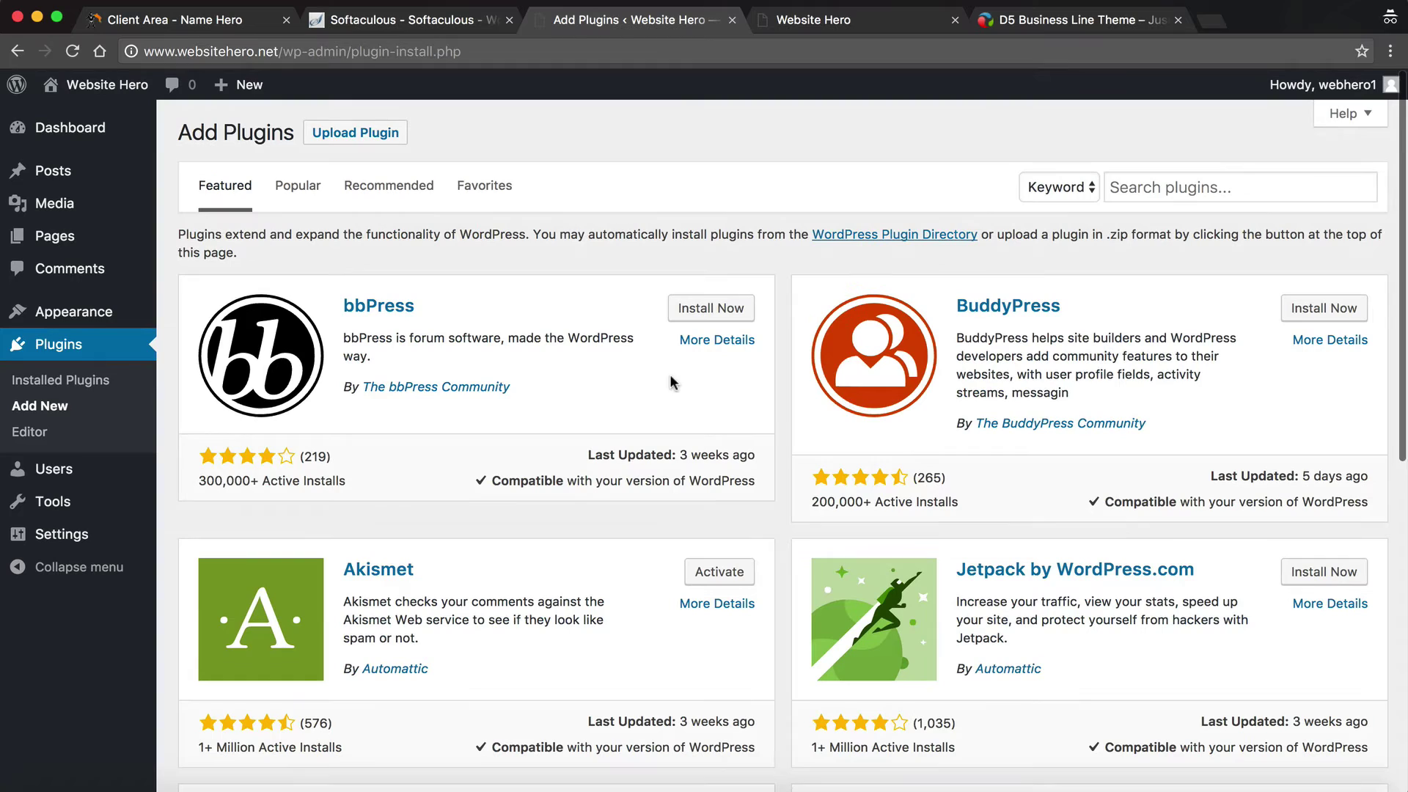